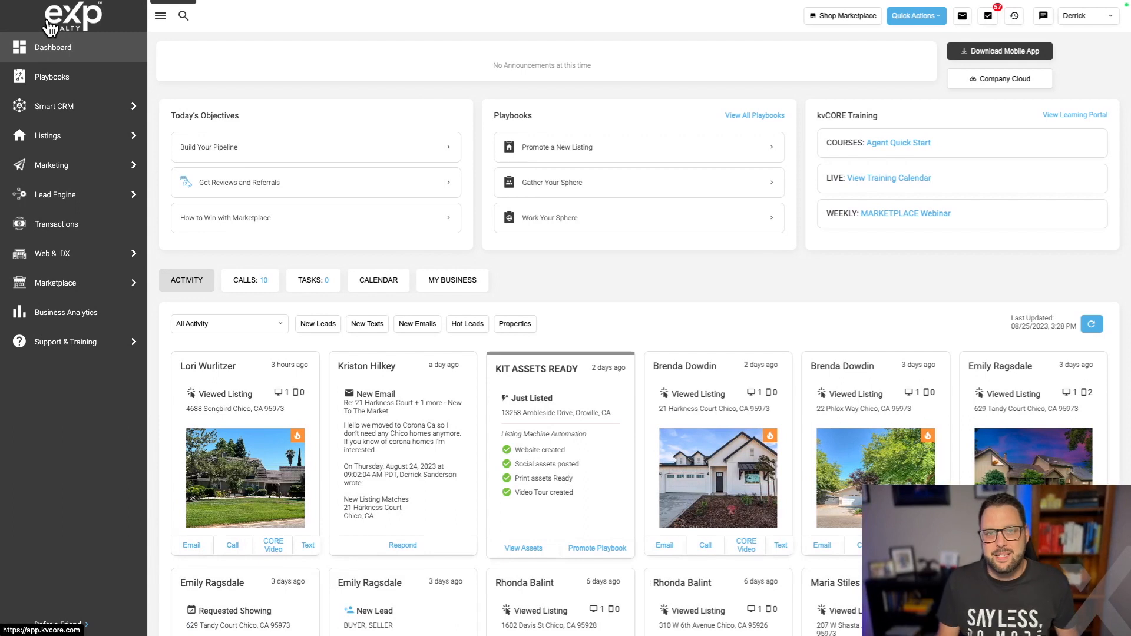
Open All Marketing and go to Manage Campaigns on the Smart Campaigns card.
{"action": "mouse_move", "coordinate": [34, 140]}
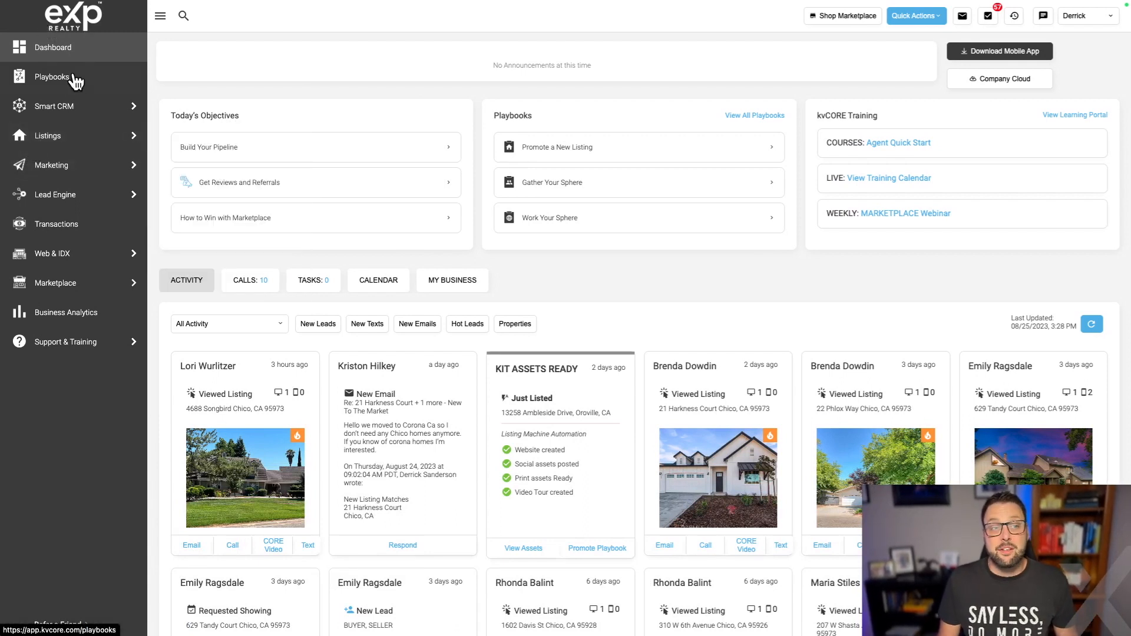
{"action": "mouse_move", "coordinate": [76, 165]}
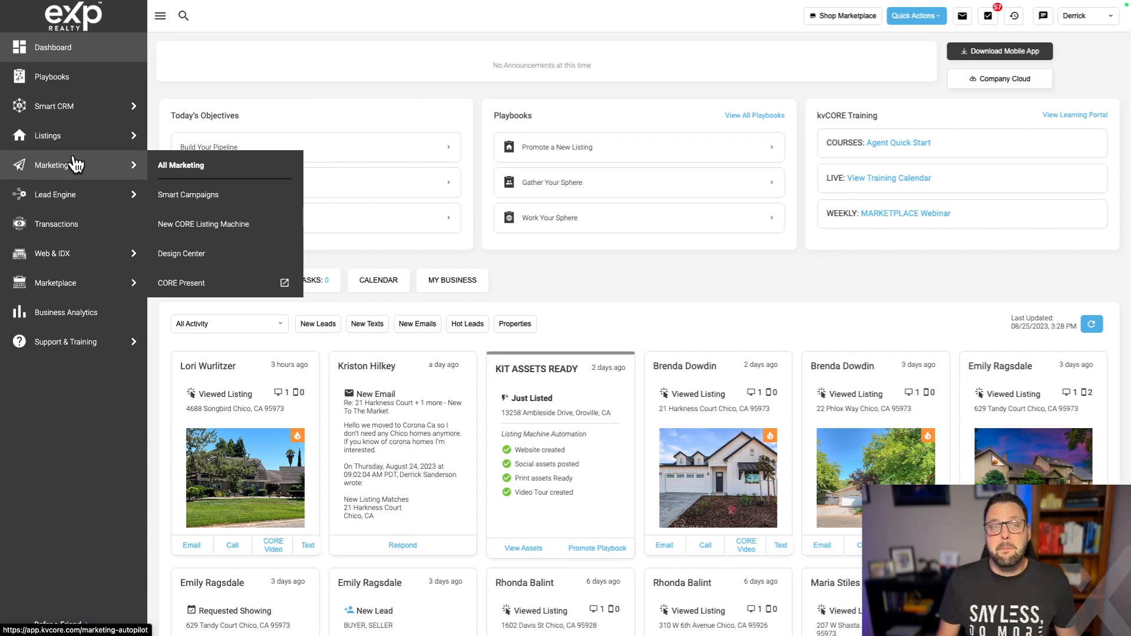
{"action": "left_click", "coordinate": [186, 177]}
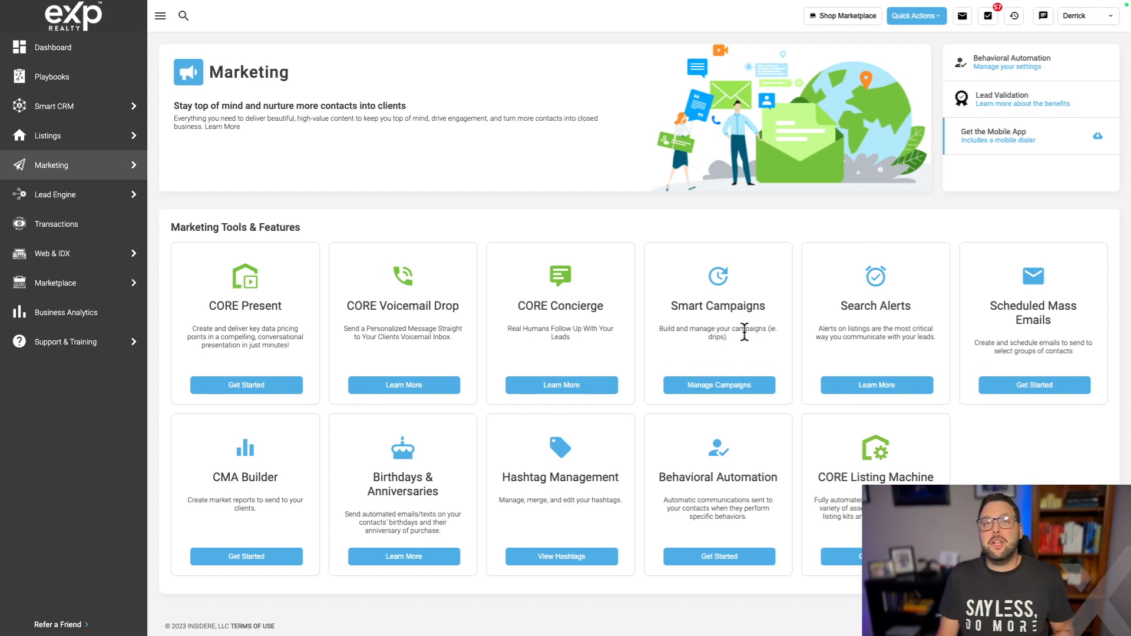
{"action": "left_click", "coordinate": [723, 384]}
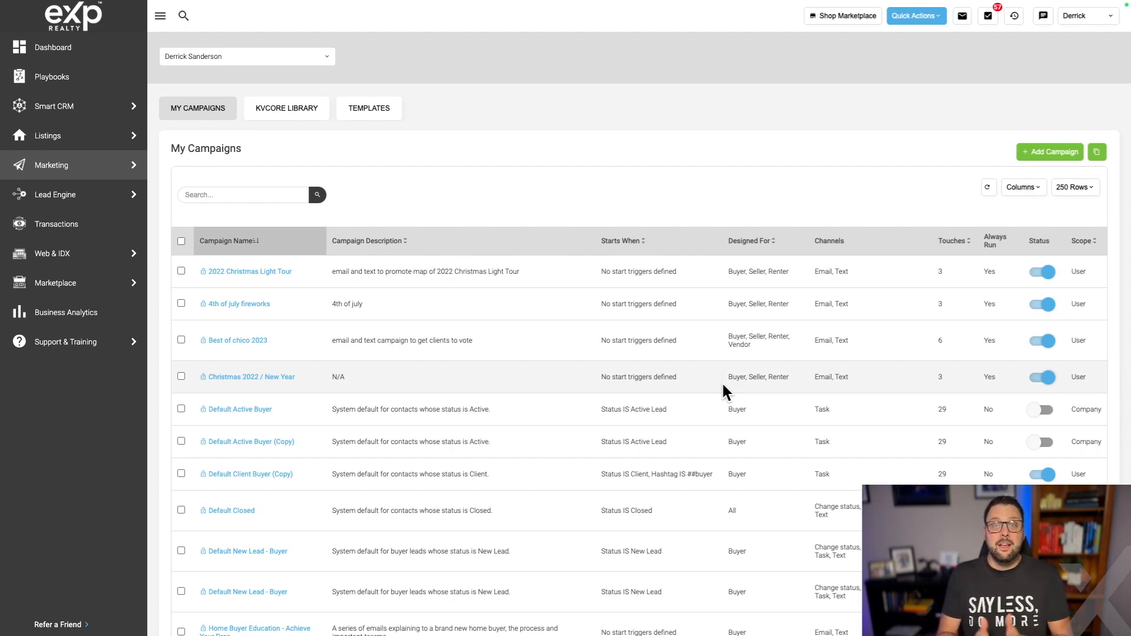
Scroll down and back up through the My Campaigns table to review all 24 campaigns.
{"action": "scroll", "coordinate": [723, 384], "scroll_direction": "down", "scroll_amount": 10}
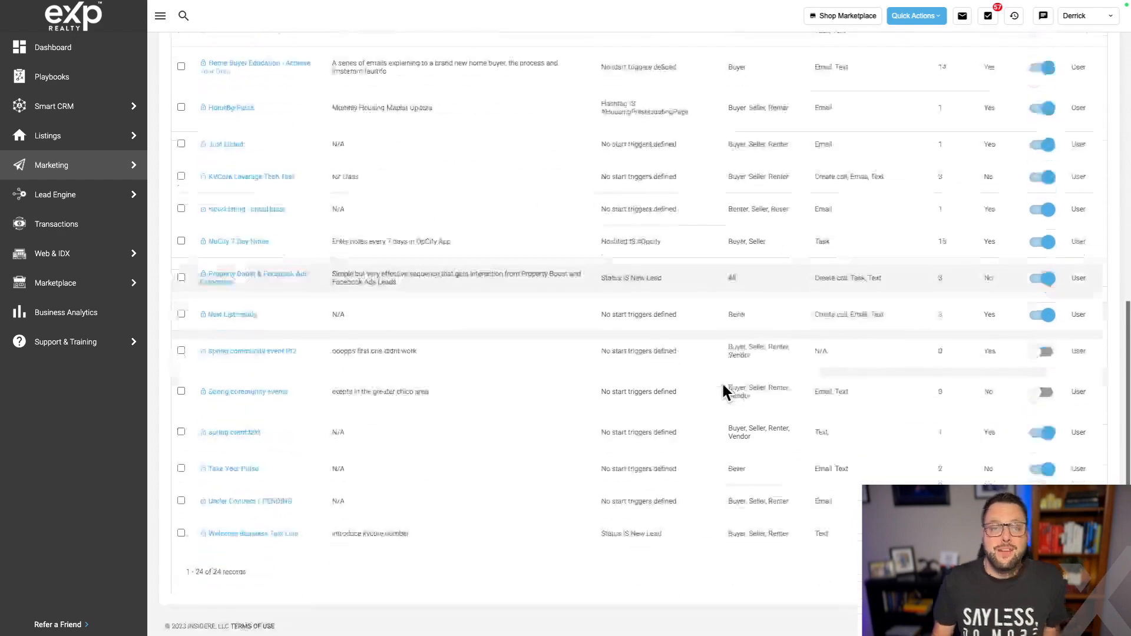
{"action": "scroll", "coordinate": [480, 351], "scroll_direction": "up", "scroll_amount": 10}
{"action": "scroll", "coordinate": [480, 351], "scroll_direction": "down", "scroll_amount": 10}
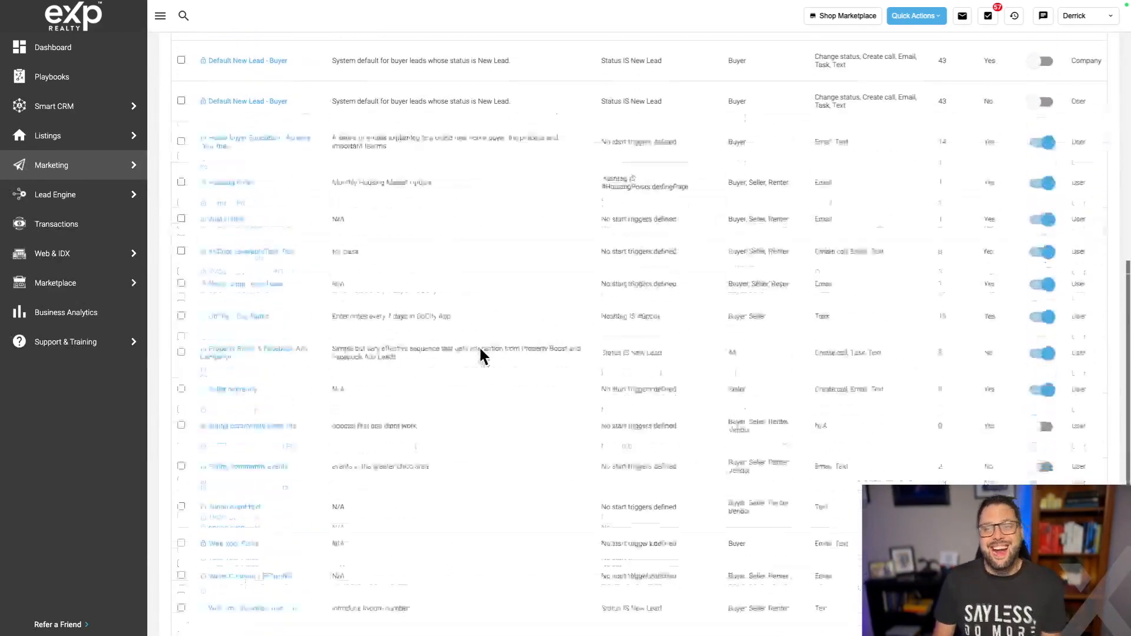
{"action": "scroll", "coordinate": [481, 354], "scroll_direction": "up", "scroll_amount": 10}
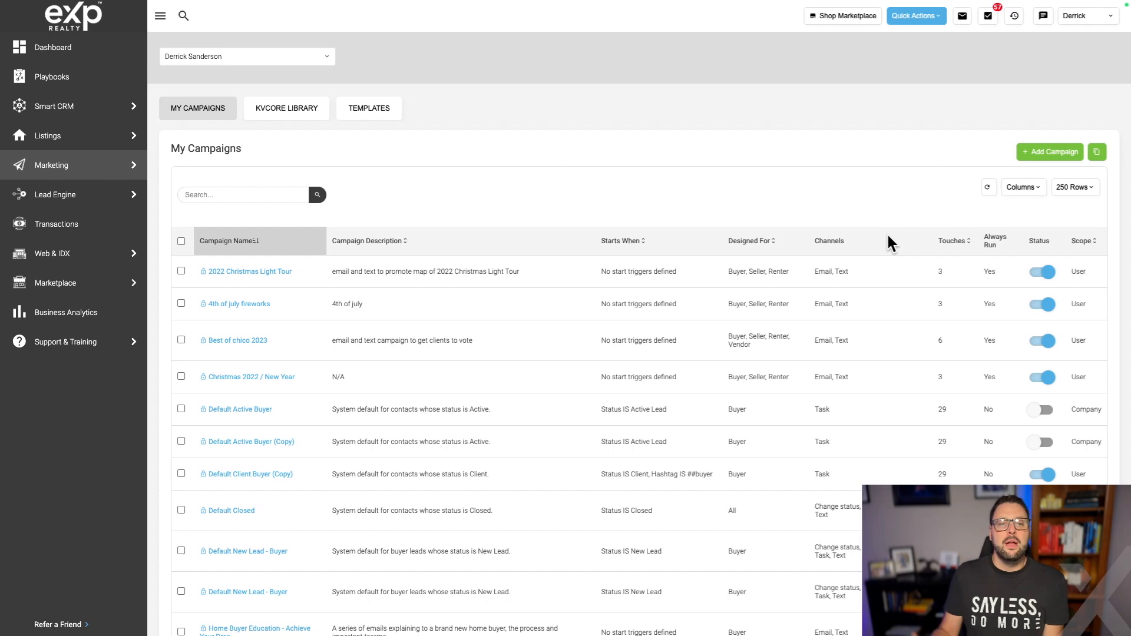
{"action": "scroll", "coordinate": [482, 430], "scroll_direction": "down", "scroll_amount": 2}
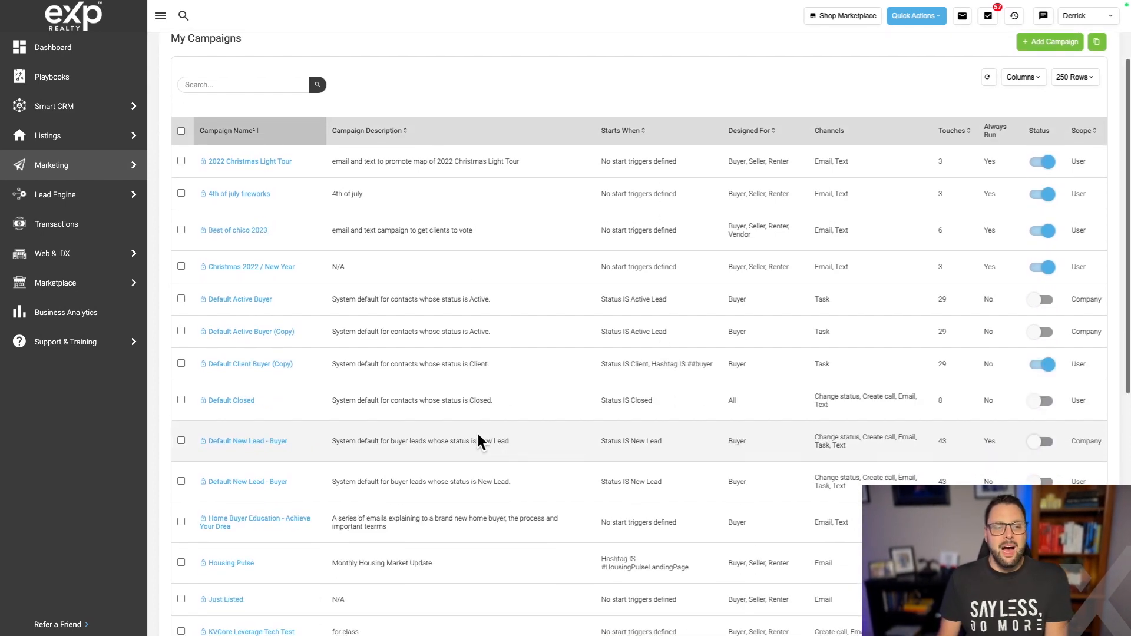
{"action": "scroll", "coordinate": [474, 446], "scroll_direction": "down", "scroll_amount": 2}
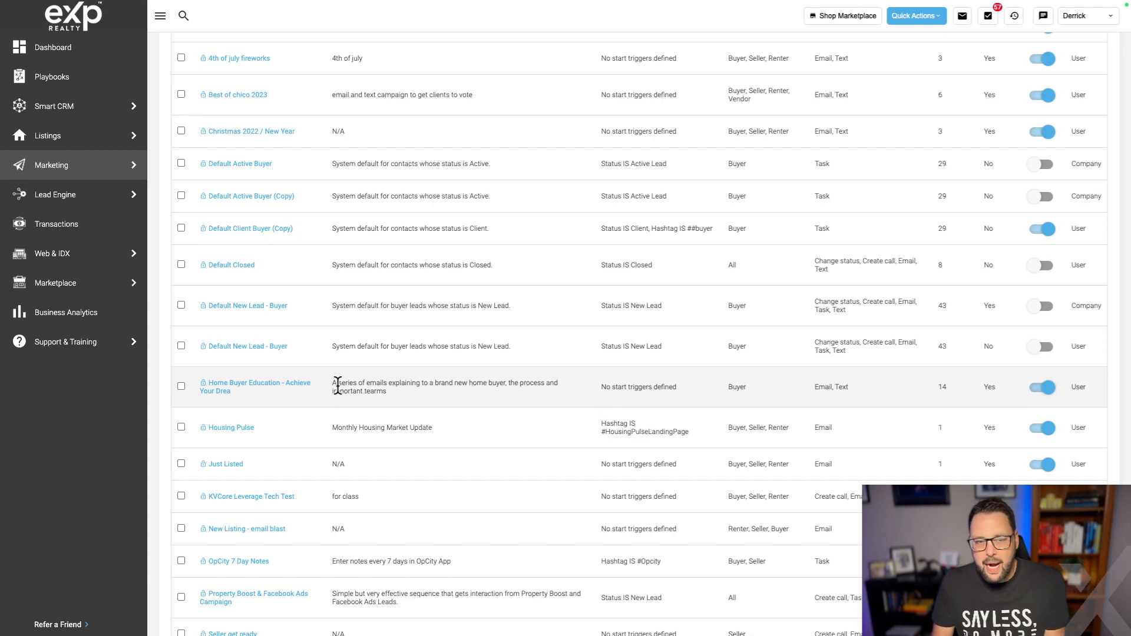
Open the Home Buyer Education campaign and collapse the side navigation to icons.
{"action": "left_click", "coordinate": [233, 387]}
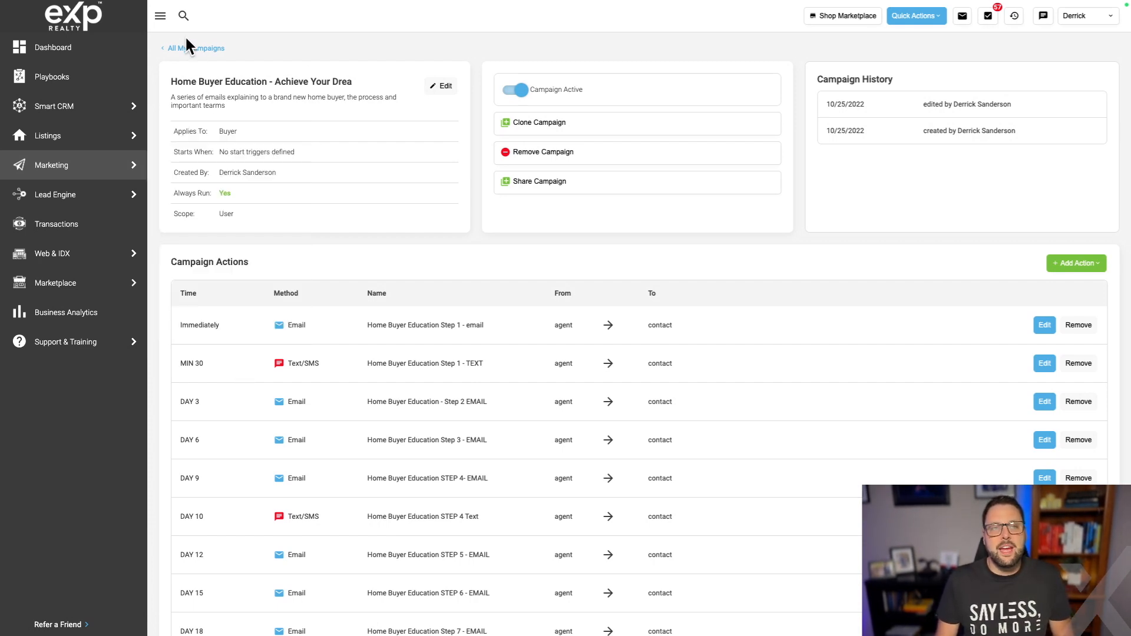
{"action": "left_click", "coordinate": [159, 19]}
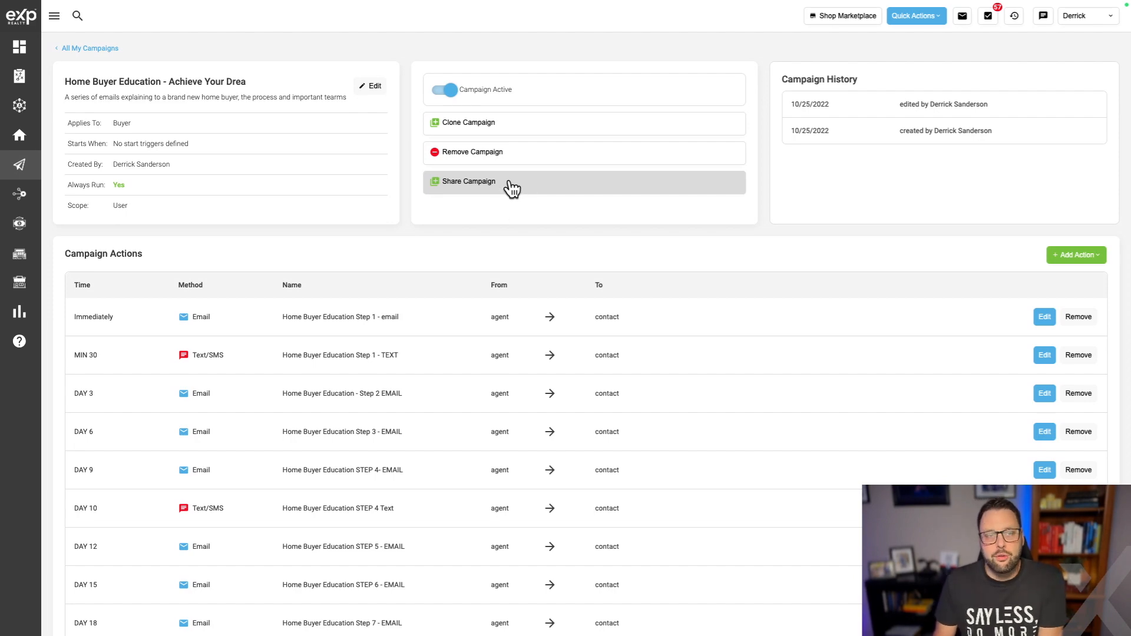
Review the Campaign Actions table, then edit the Immediately / Step 1 email action.
{"action": "scroll", "coordinate": [513, 239], "scroll_direction": "down", "scroll_amount": 3}
{"action": "scroll", "coordinate": [512, 237], "scroll_direction": "up", "scroll_amount": 2}
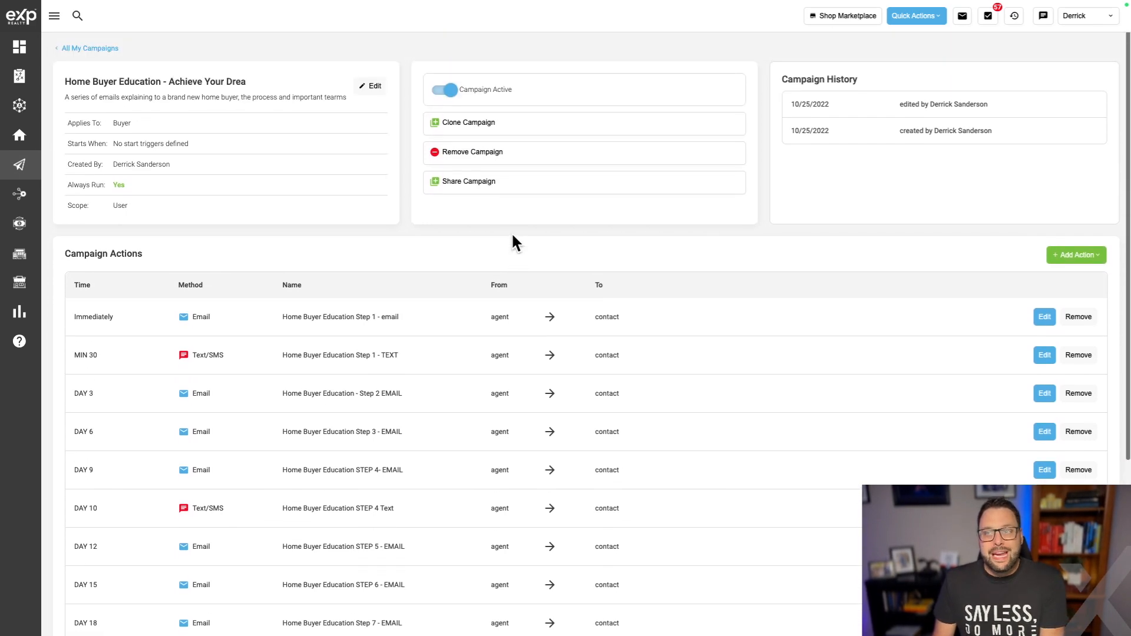
{"action": "scroll", "coordinate": [528, 270], "scroll_direction": "down", "scroll_amount": 4}
{"action": "scroll", "coordinate": [444, 413], "scroll_direction": "up", "scroll_amount": 1}
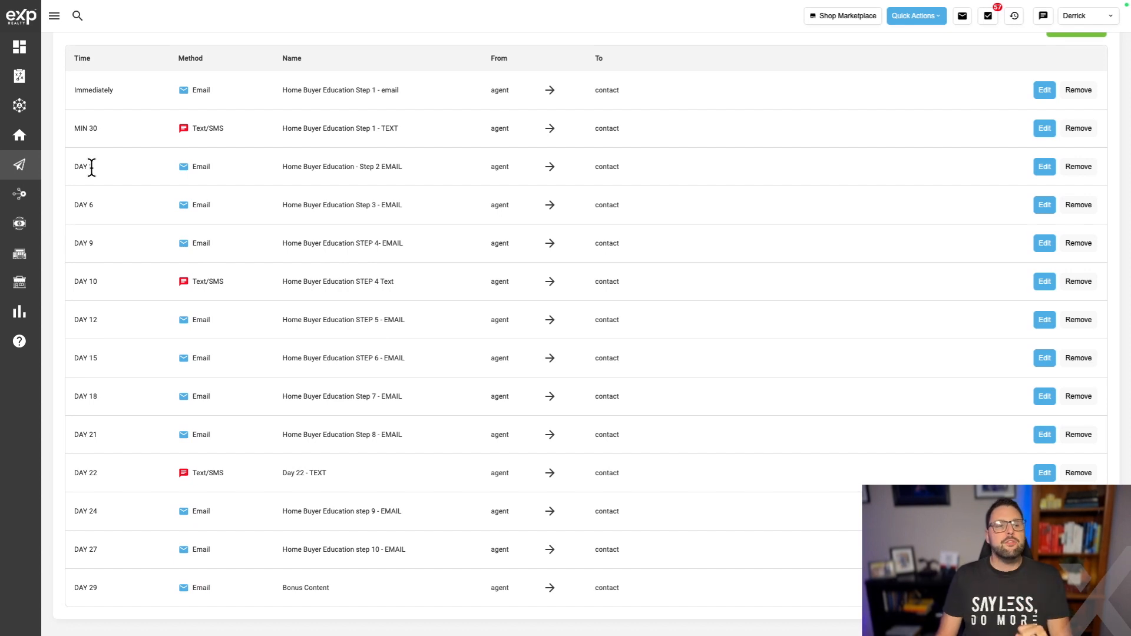
{"action": "scroll", "coordinate": [92, 168], "scroll_direction": "down", "scroll_amount": 1}
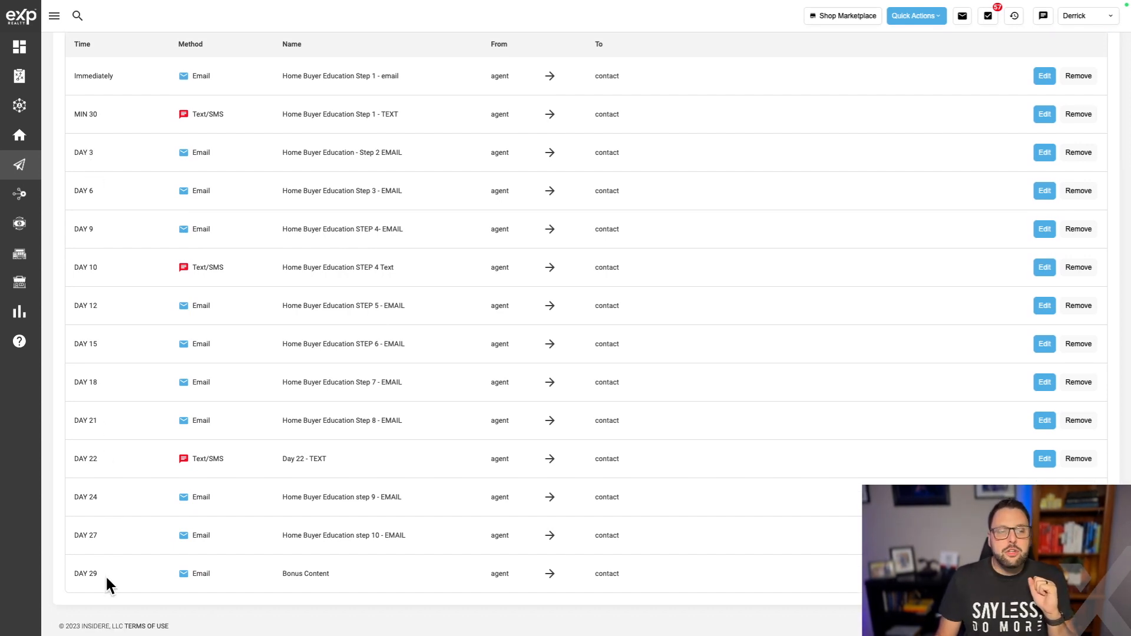
{"action": "scroll", "coordinate": [104, 574], "scroll_direction": "up", "scroll_amount": 1}
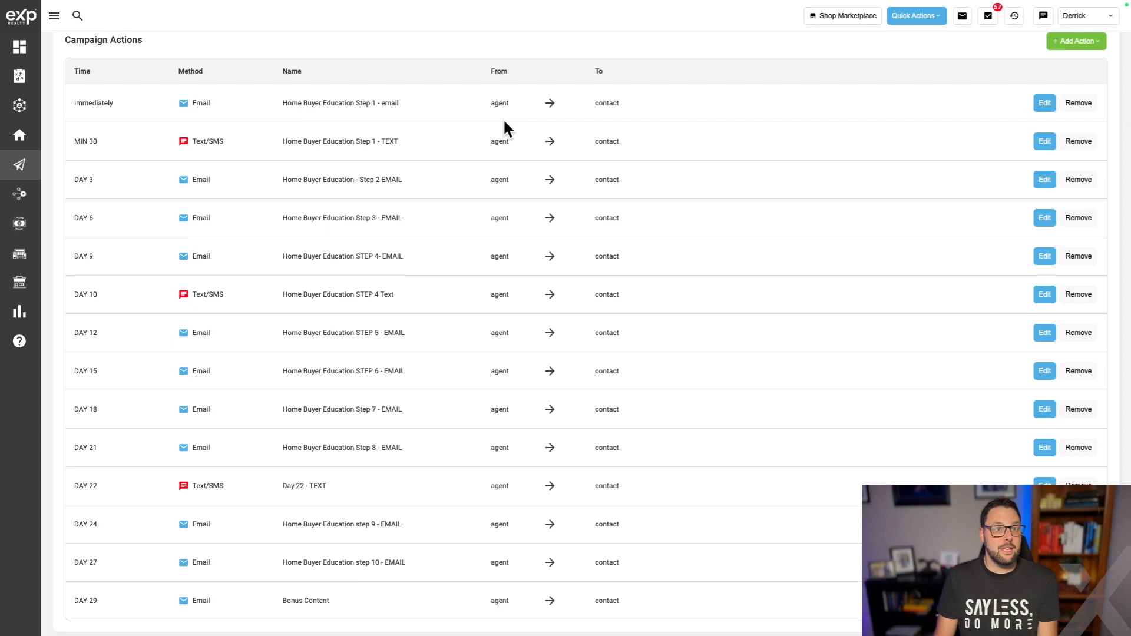
{"action": "left_click", "coordinate": [1040, 109]}
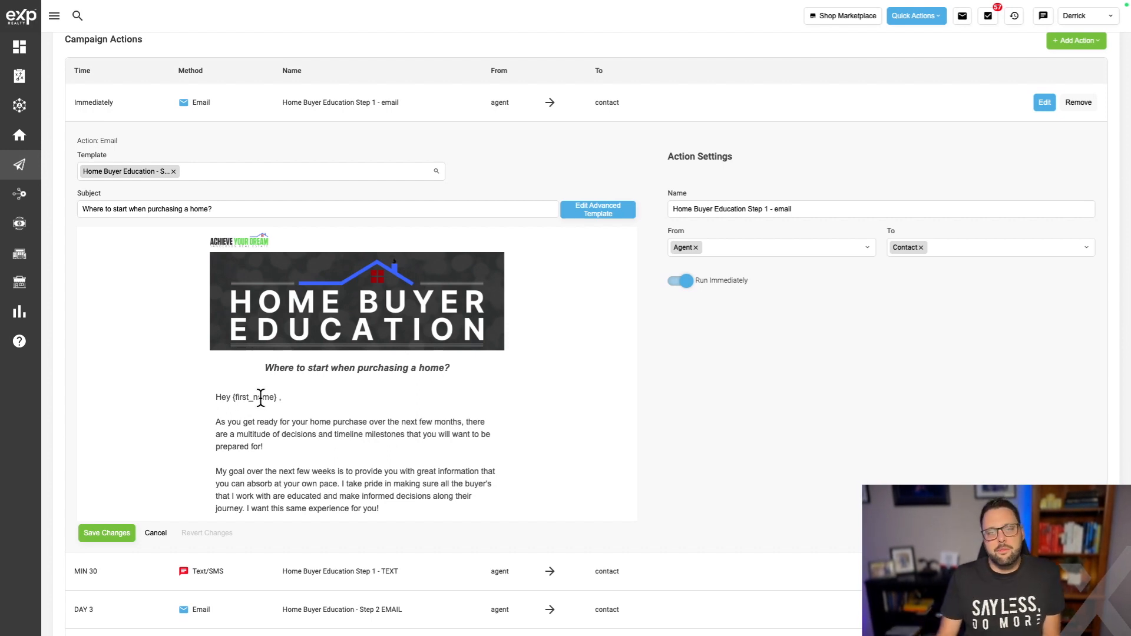
Review the Step 1 email preview, open its advanced template, and save the immediate email action.
{"action": "scroll", "coordinate": [261, 397], "scroll_direction": "down", "scroll_amount": 1}
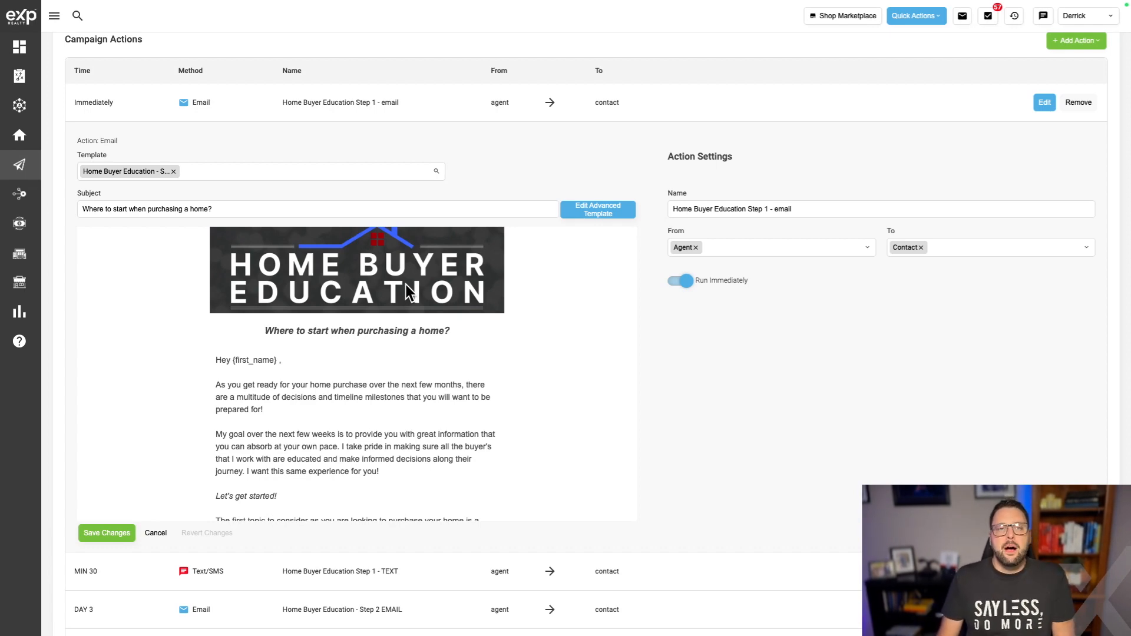
{"action": "scroll", "coordinate": [358, 348], "scroll_direction": "down", "scroll_amount": 4}
{"action": "scroll", "coordinate": [372, 354], "scroll_direction": "down", "scroll_amount": 7}
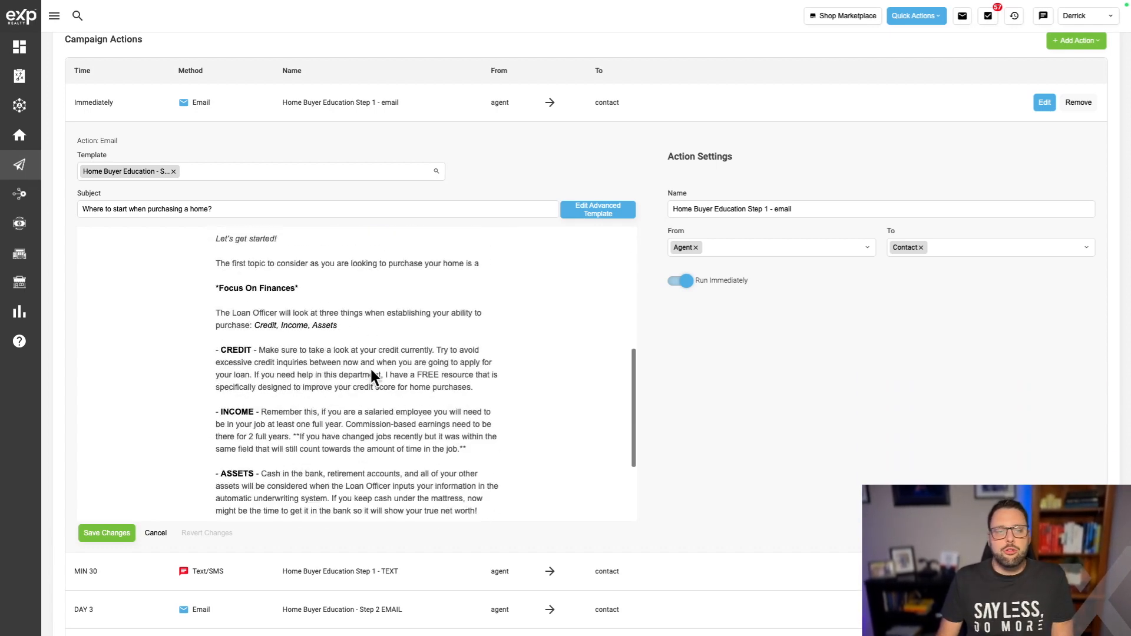
{"action": "scroll", "coordinate": [370, 368], "scroll_direction": "down", "scroll_amount": 4}
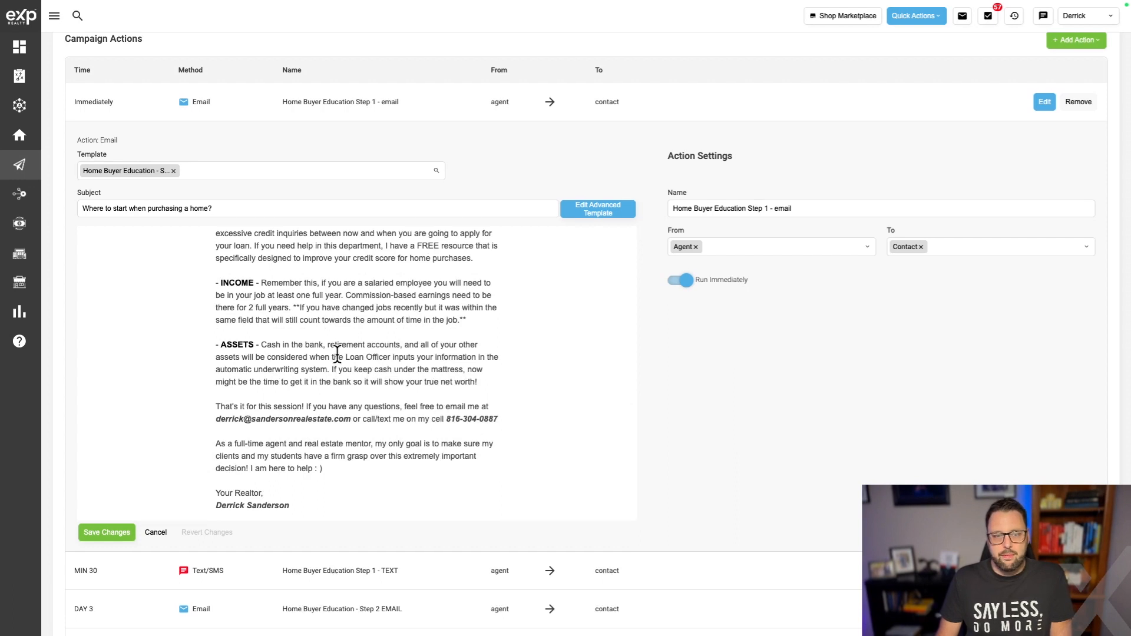
{"action": "scroll", "coordinate": [816, 343], "scroll_direction": "up", "scroll_amount": 1}
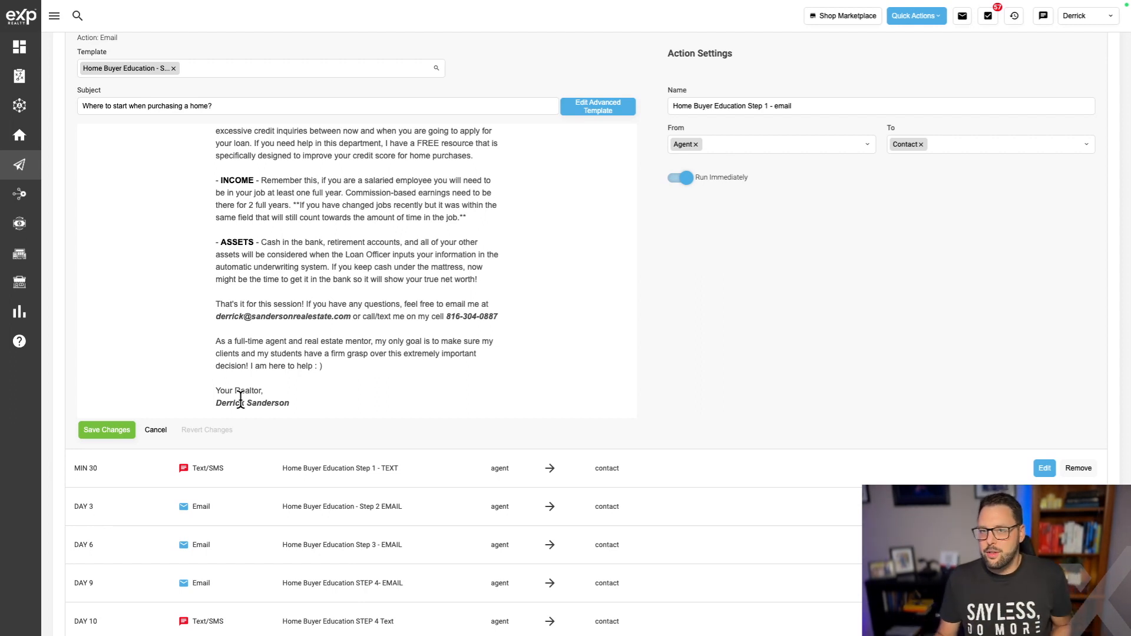
{"action": "scroll", "coordinate": [371, 280], "scroll_direction": "up", "scroll_amount": 15}
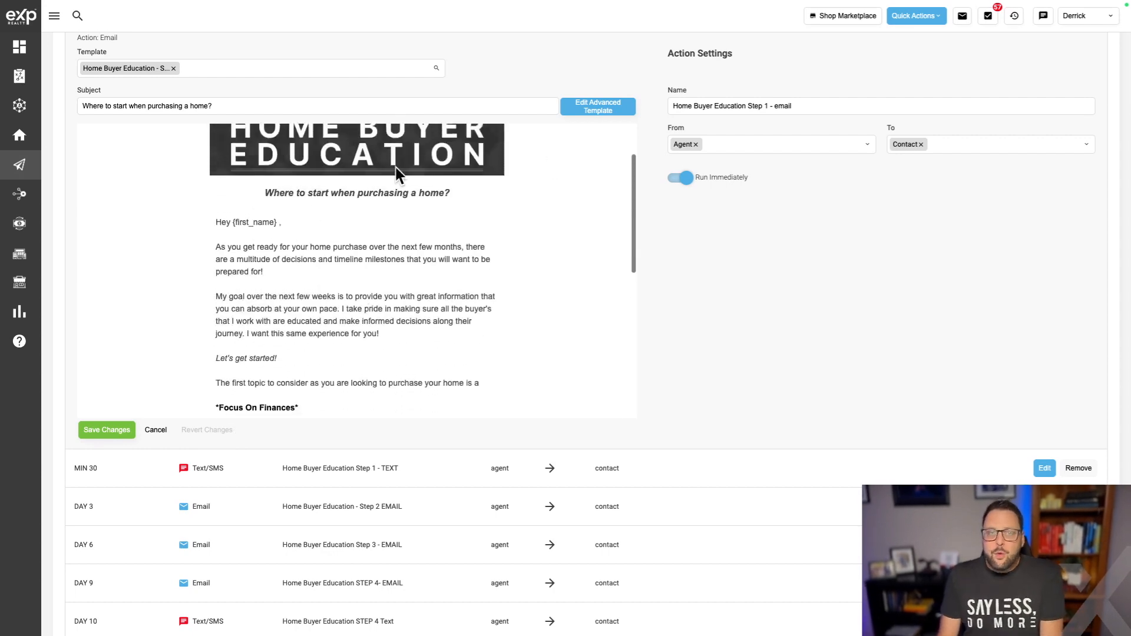
{"action": "scroll", "coordinate": [464, 153], "scroll_direction": "up", "scroll_amount": 2}
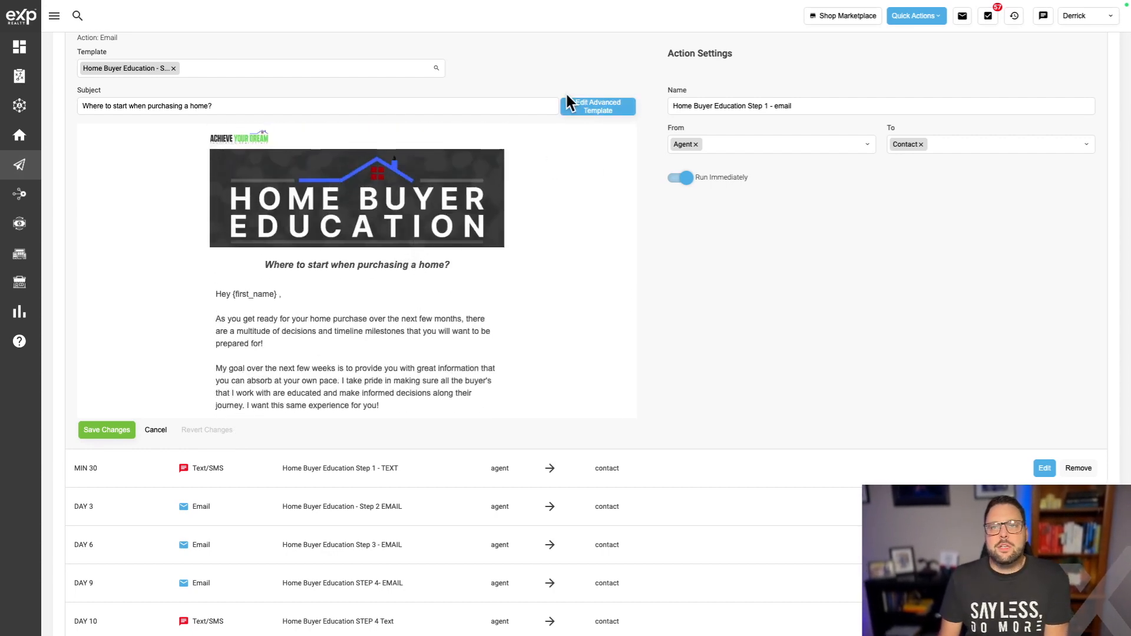
{"action": "left_click", "coordinate": [595, 109]}
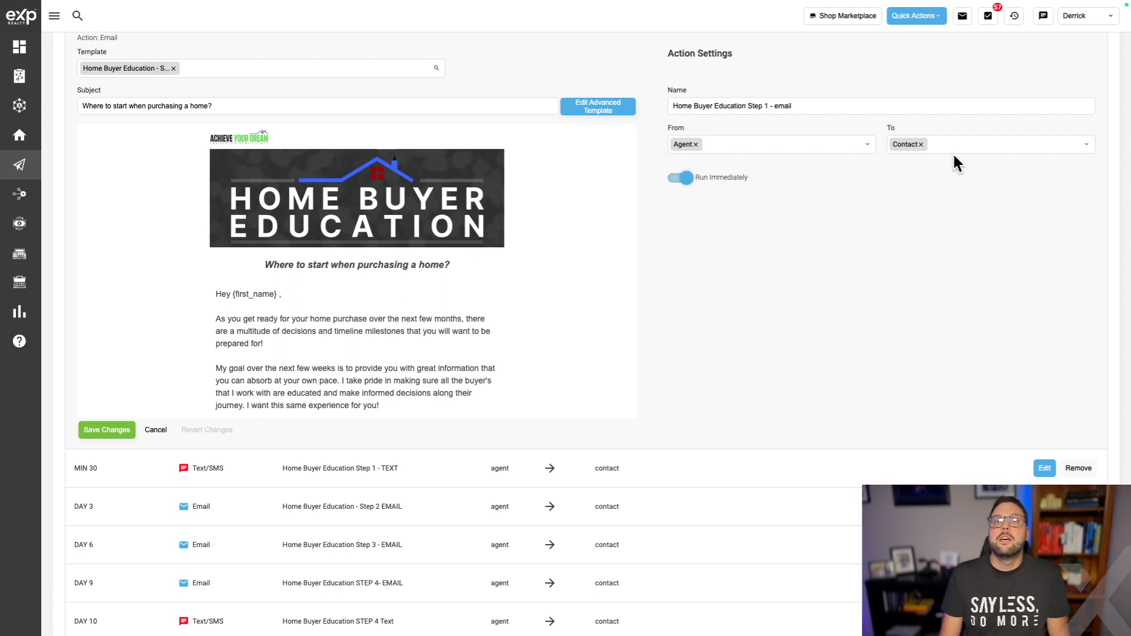
{"action": "left_click", "coordinate": [111, 431]}
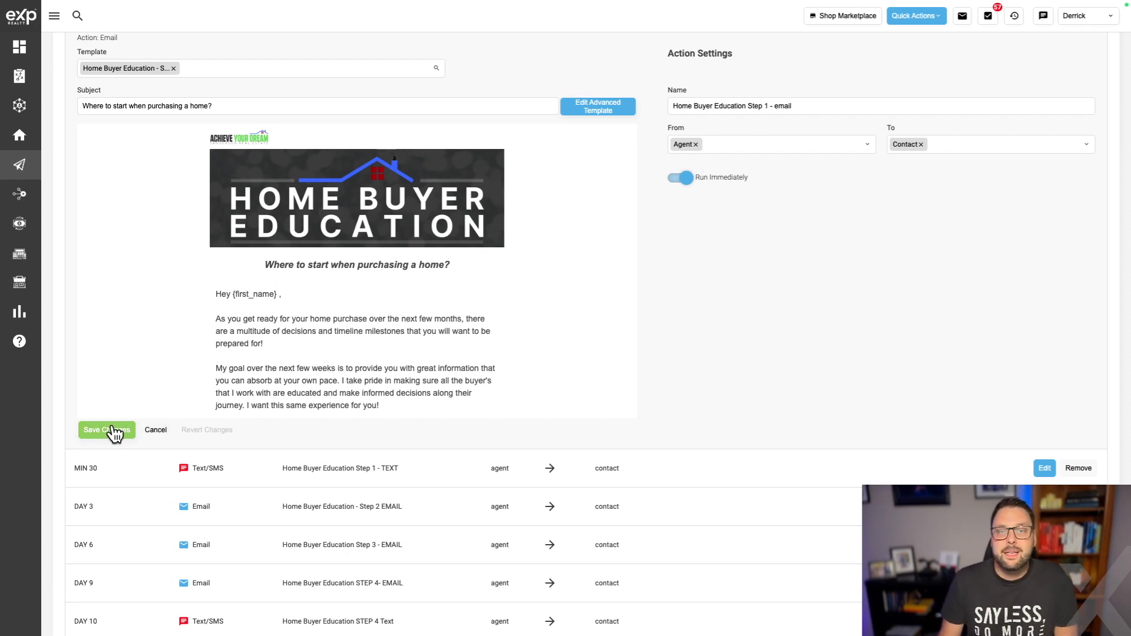
Review and save the MIN 30 'Home Buyer Education Step 1 - TEXT' action.
{"action": "scroll", "coordinate": [493, 324], "scroll_direction": "up", "scroll_amount": 1}
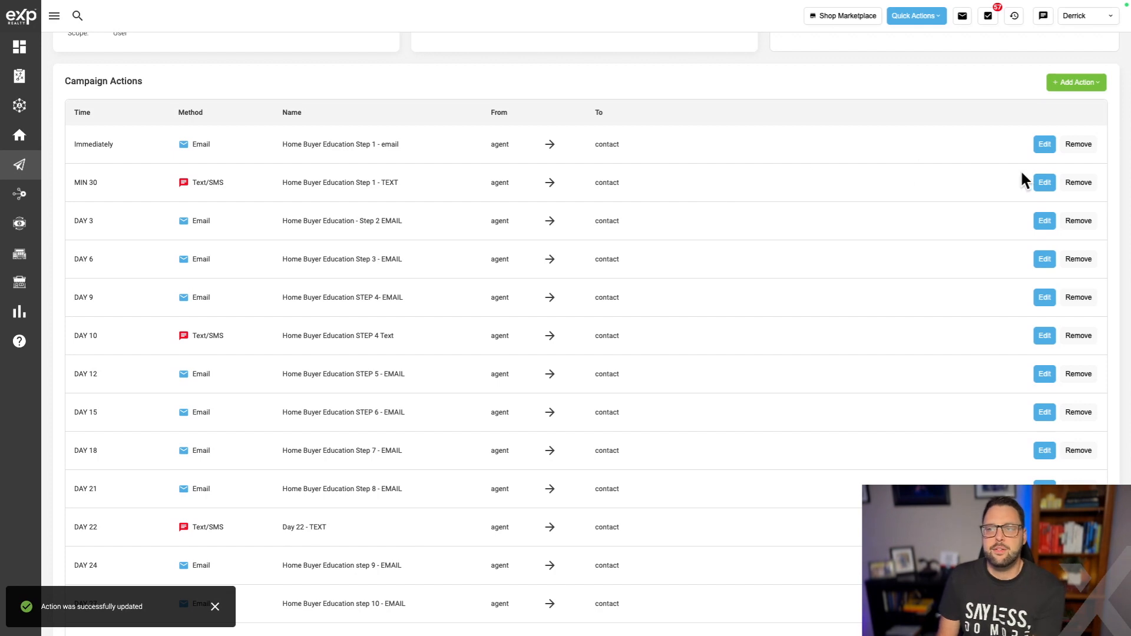
{"action": "left_click", "coordinate": [1044, 185]}
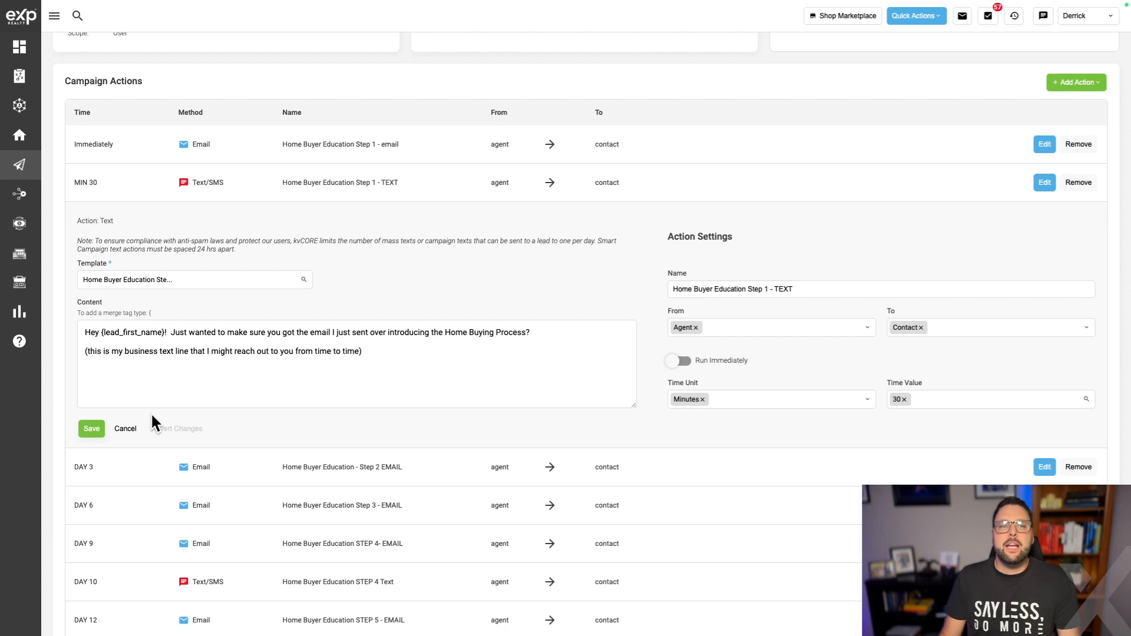
{"action": "left_click", "coordinate": [89, 430]}
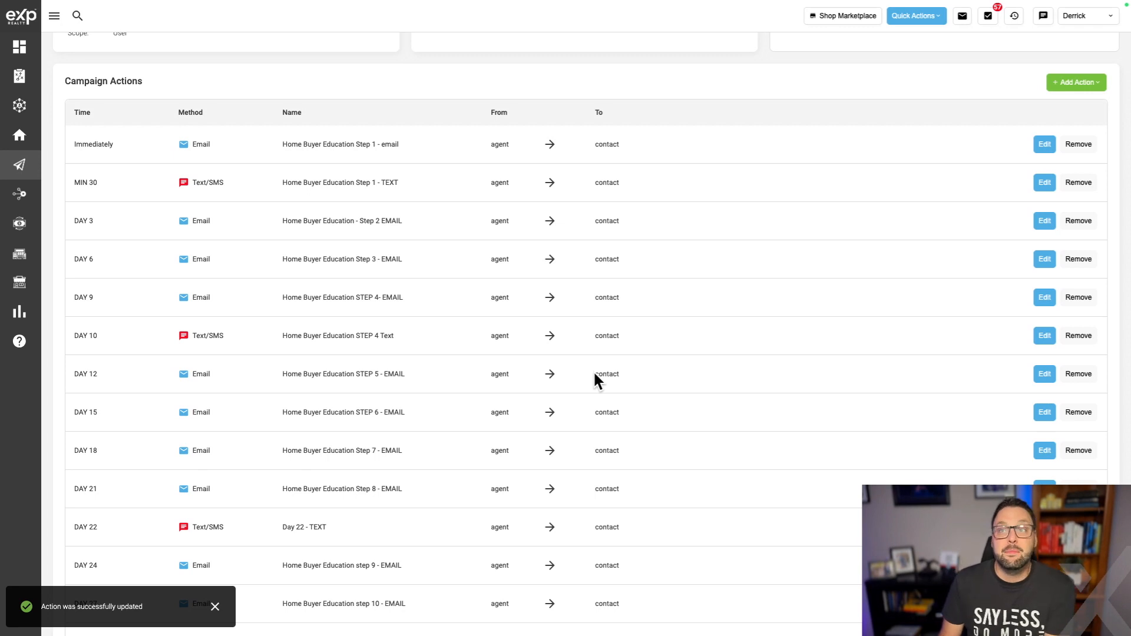
Return from the campaign details to the All My Campaigns list.
{"action": "scroll", "coordinate": [593, 377], "scroll_direction": "down", "scroll_amount": 1}
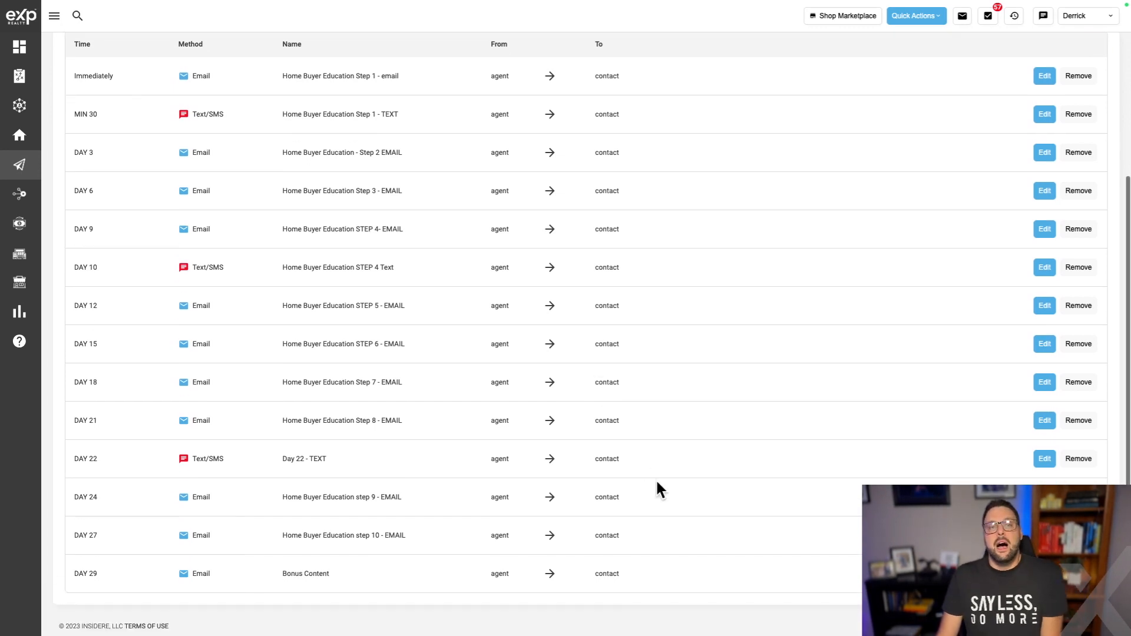
{"action": "scroll", "coordinate": [662, 474], "scroll_direction": "up", "scroll_amount": 5}
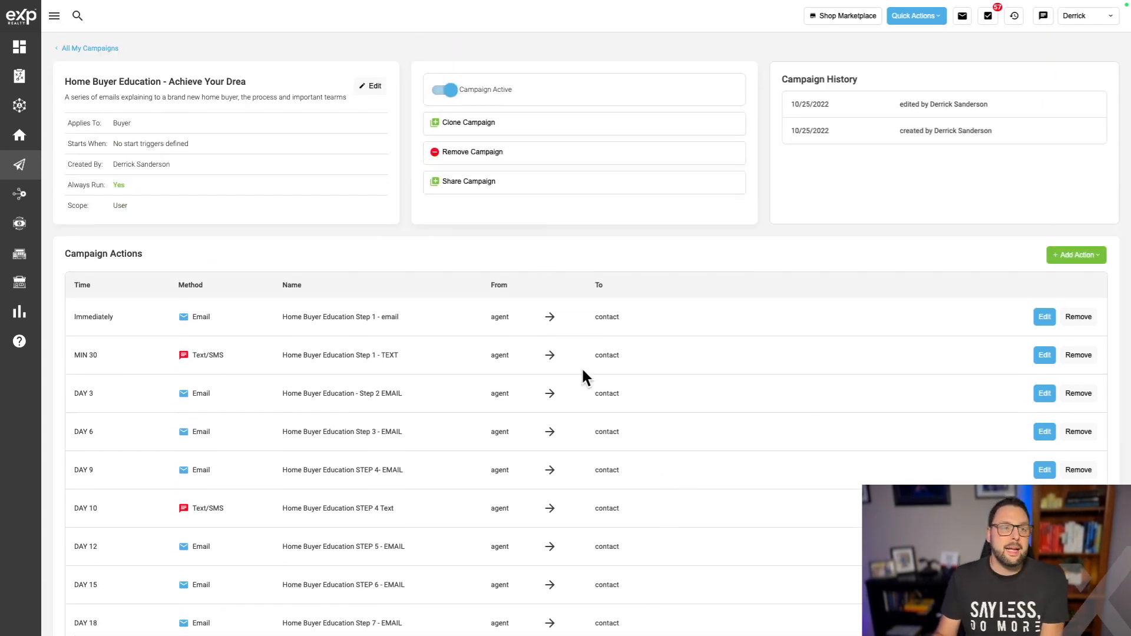
{"action": "left_click", "coordinate": [65, 50]}
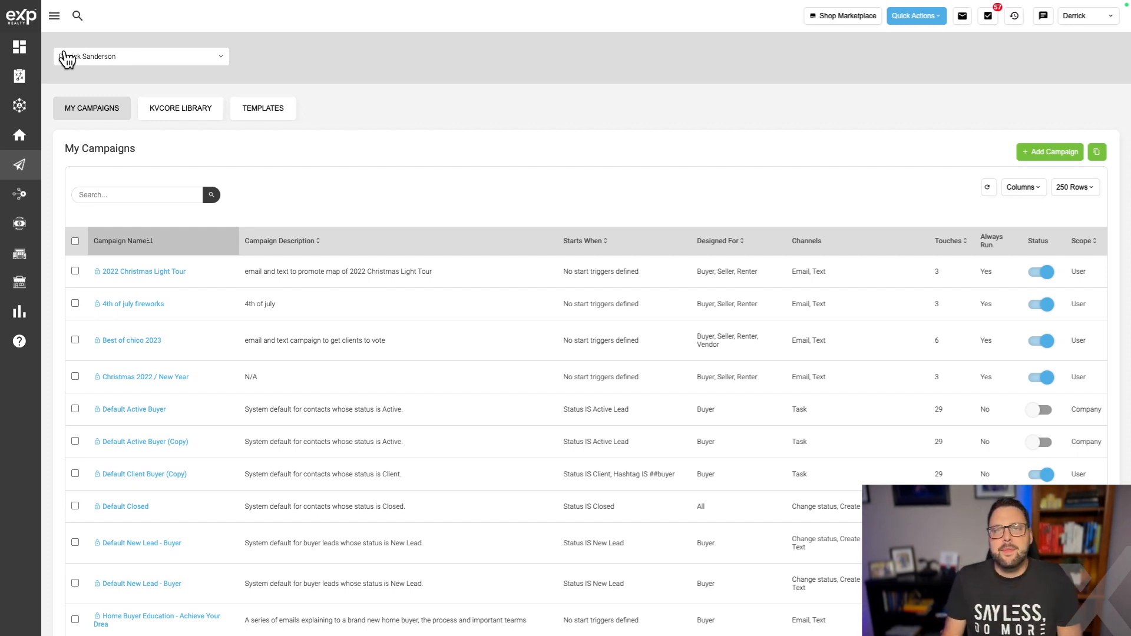
Browse the KVCORE LIBRARY prebuilt campaigns, such as Default New Lead - Buyer.
{"action": "left_click", "coordinate": [197, 109]}
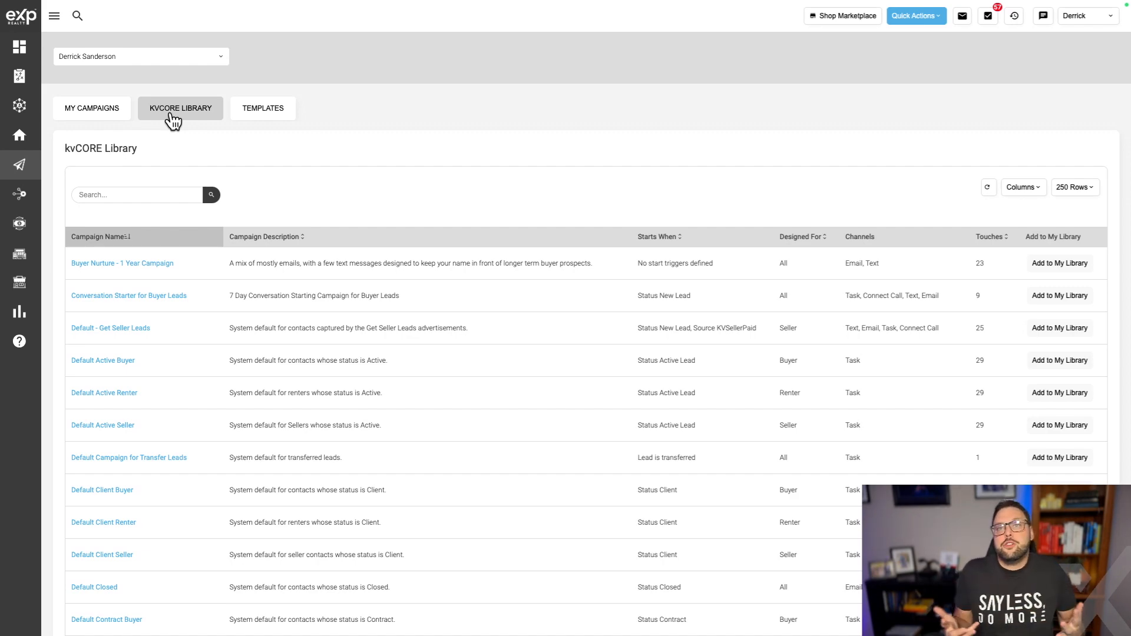
{"action": "scroll", "coordinate": [323, 235], "scroll_direction": "down", "scroll_amount": 10}
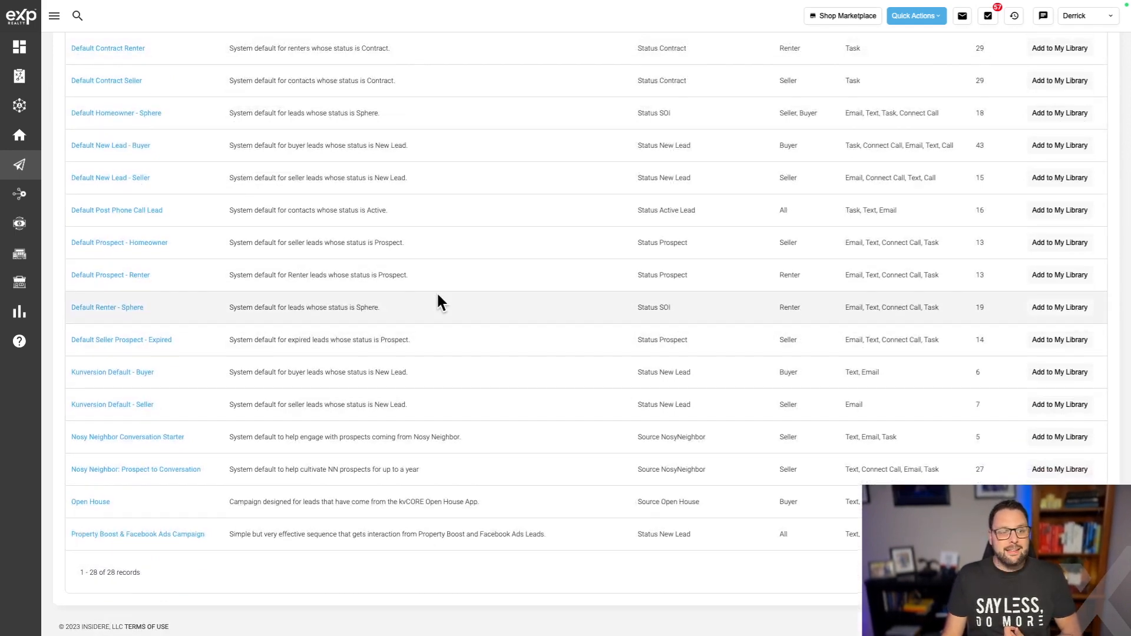
{"action": "scroll", "coordinate": [439, 298], "scroll_direction": "up", "scroll_amount": 10}
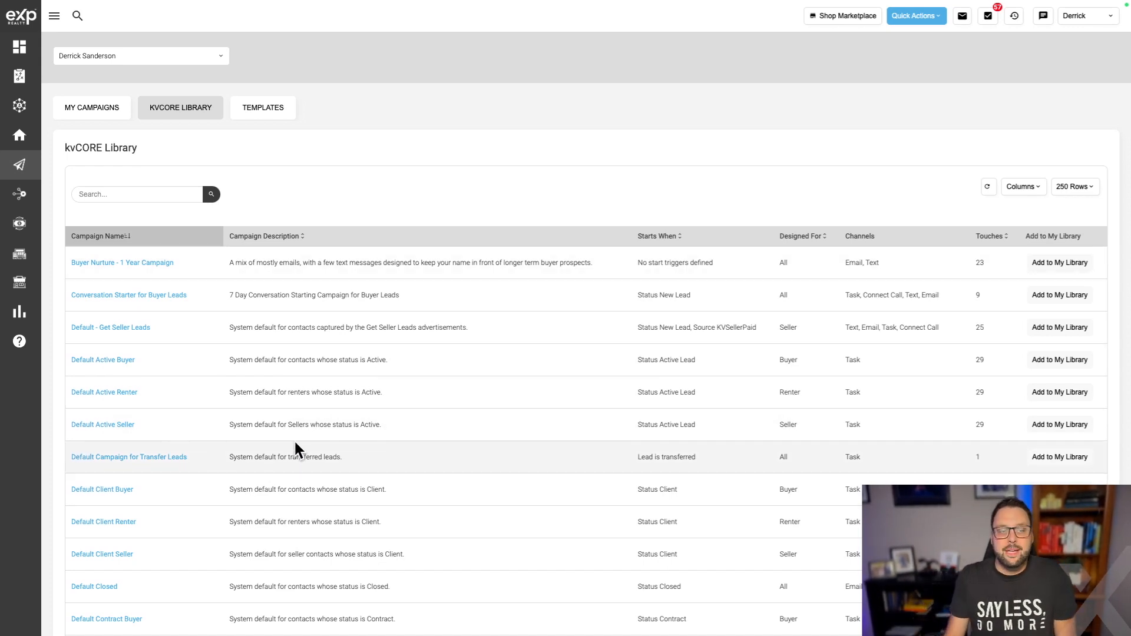
{"action": "scroll", "coordinate": [322, 446], "scroll_direction": "down", "scroll_amount": 3}
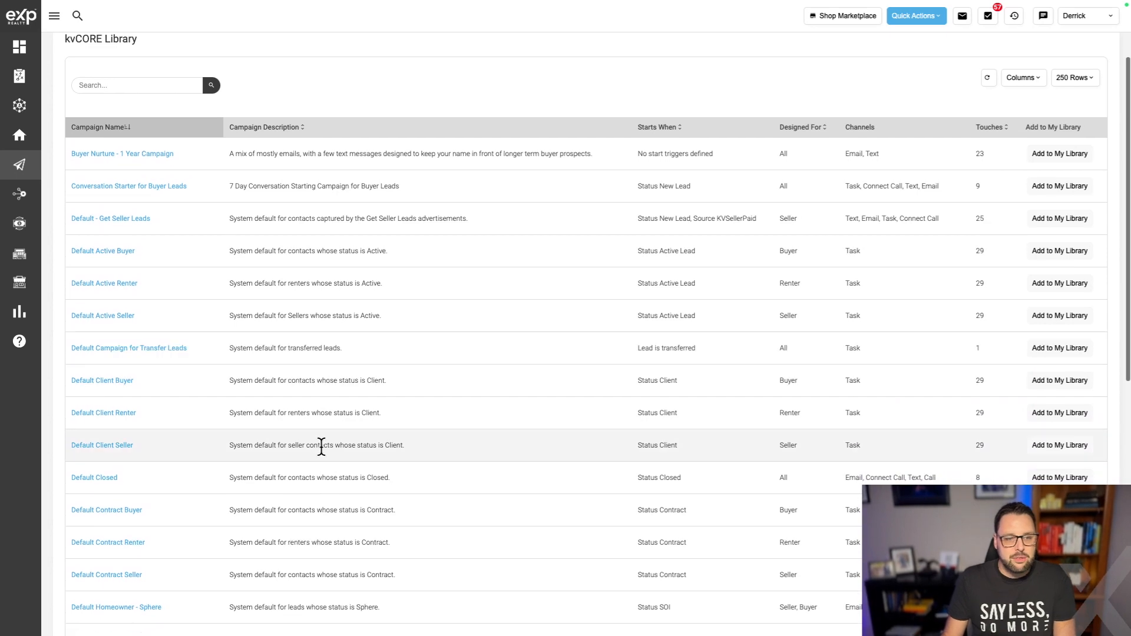
{"action": "scroll", "coordinate": [322, 447], "scroll_direction": "down", "scroll_amount": 1}
{"action": "scroll", "coordinate": [322, 445], "scroll_direction": "down", "scroll_amount": 3}
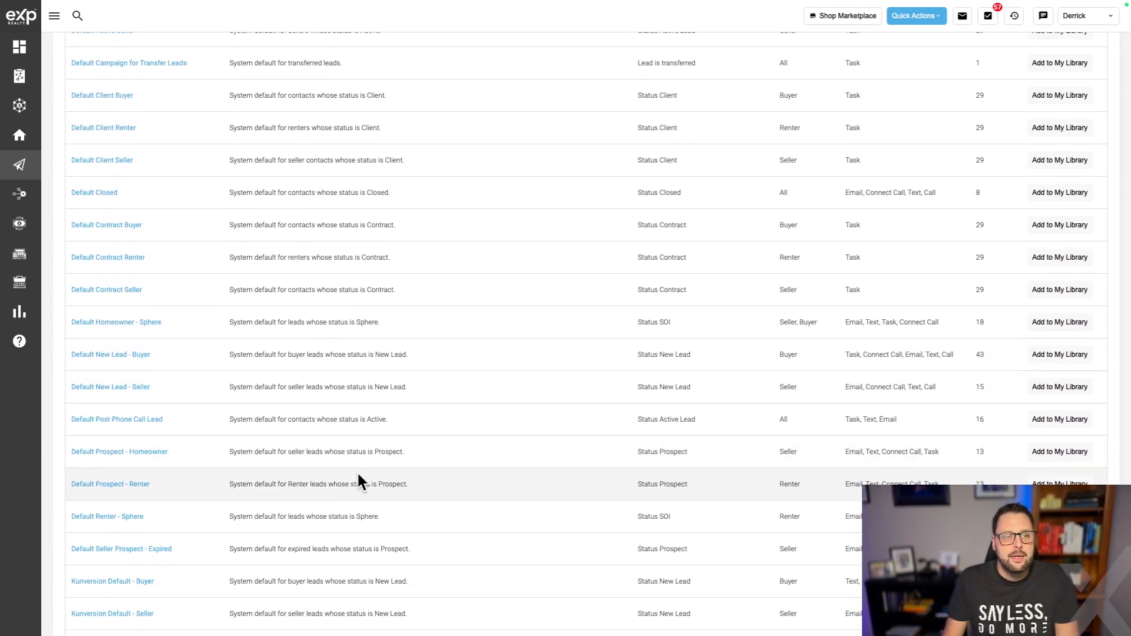
{"action": "scroll", "coordinate": [358, 474], "scroll_direction": "down", "scroll_amount": 2}
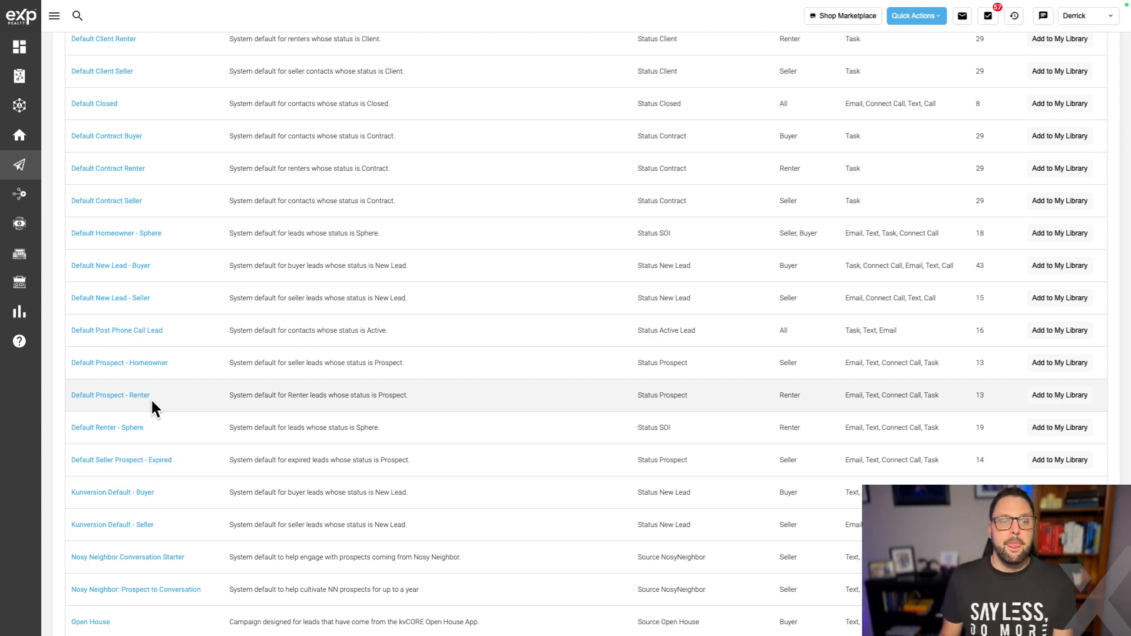
{"action": "left_click", "coordinate": [89, 390]}
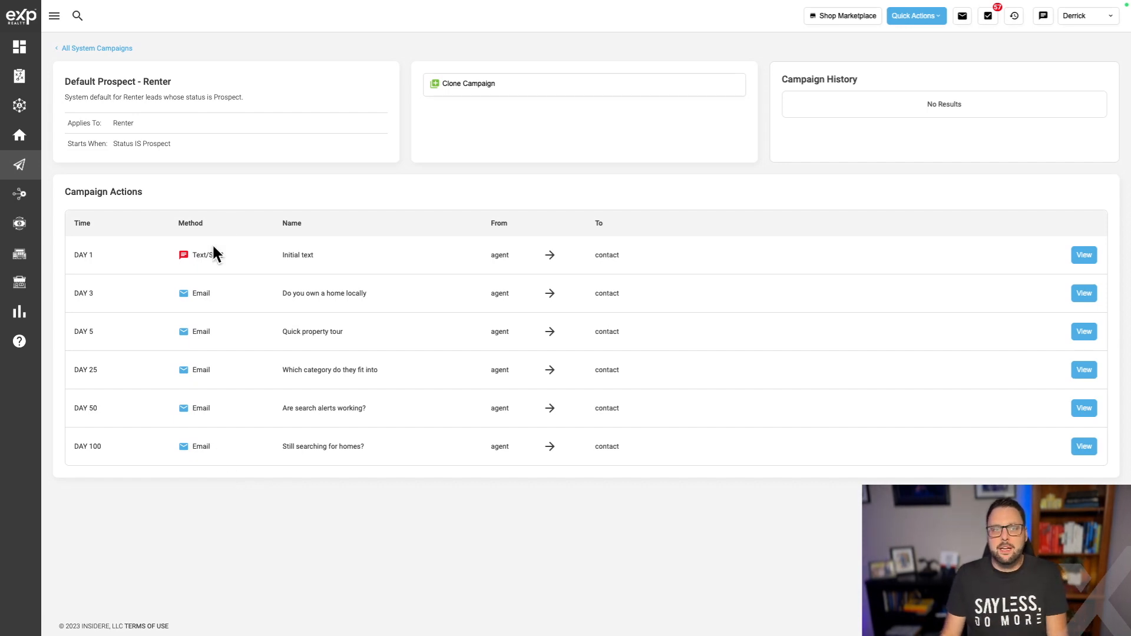
{"action": "left_click", "coordinate": [1083, 257]}
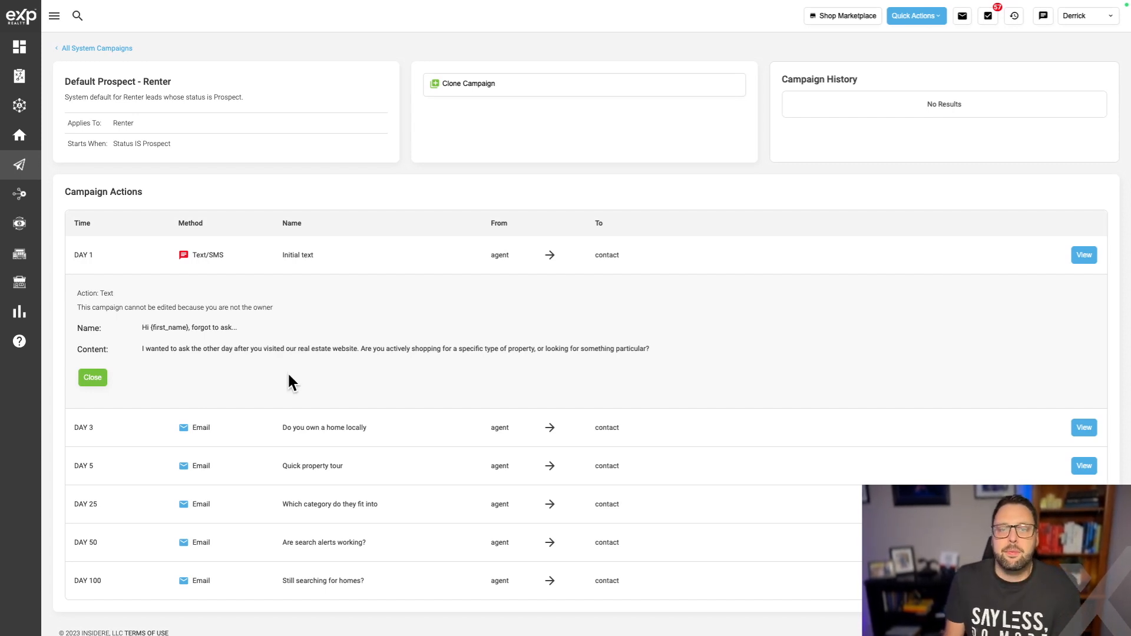
{"action": "left_click", "coordinate": [92, 377]}
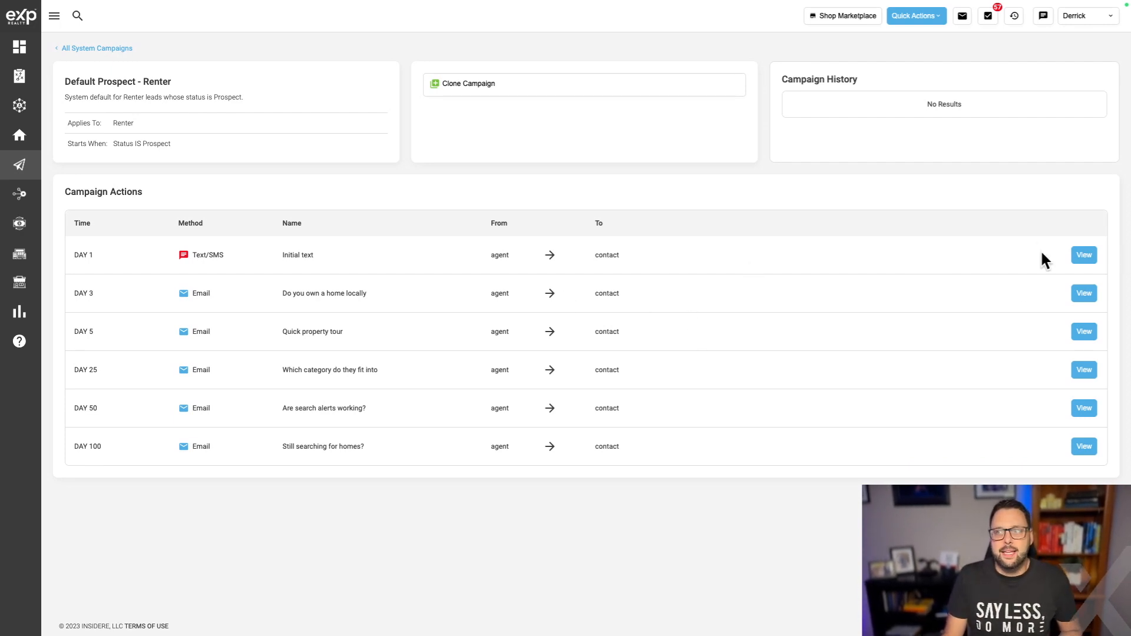
{"action": "left_click", "coordinate": [85, 48]}
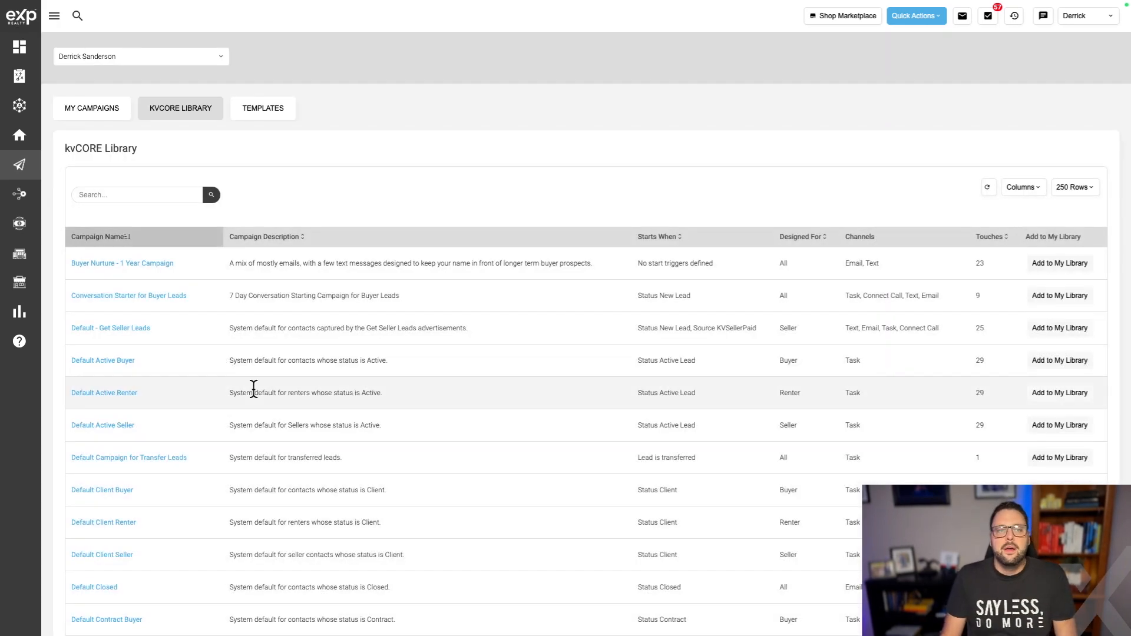
Add Default Prospect - Renter from the library to My Library, then return to My Campaigns.
{"action": "scroll", "coordinate": [253, 389], "scroll_direction": "down", "scroll_amount": 5}
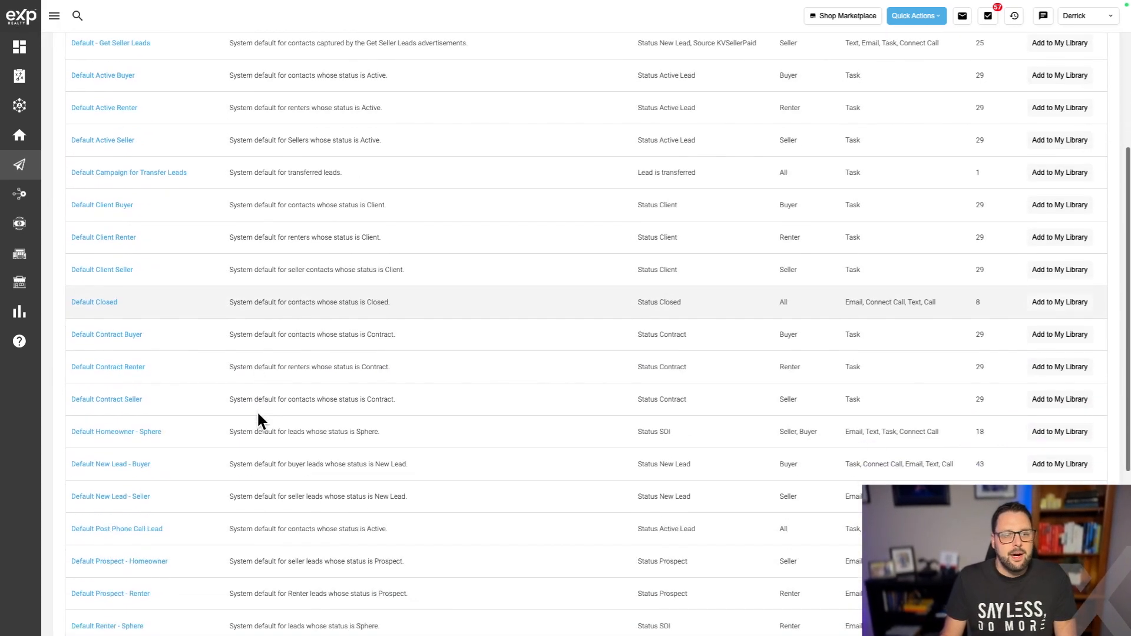
{"action": "scroll", "coordinate": [223, 368], "scroll_direction": "down", "scroll_amount": 3}
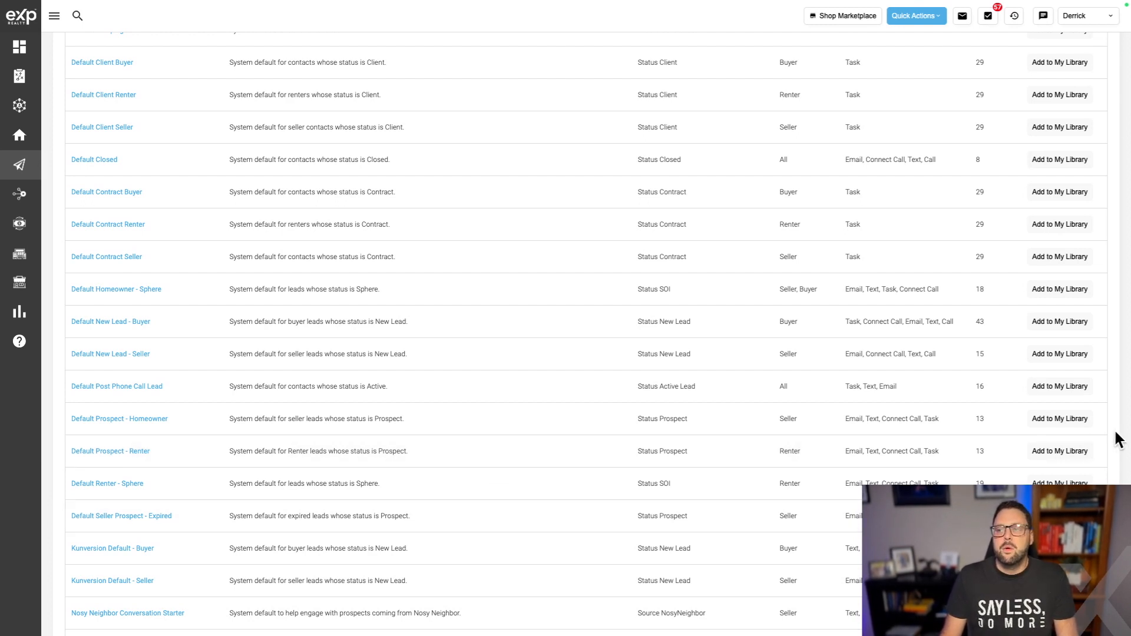
{"action": "scroll", "coordinate": [1077, 459], "scroll_direction": "down", "scroll_amount": 1}
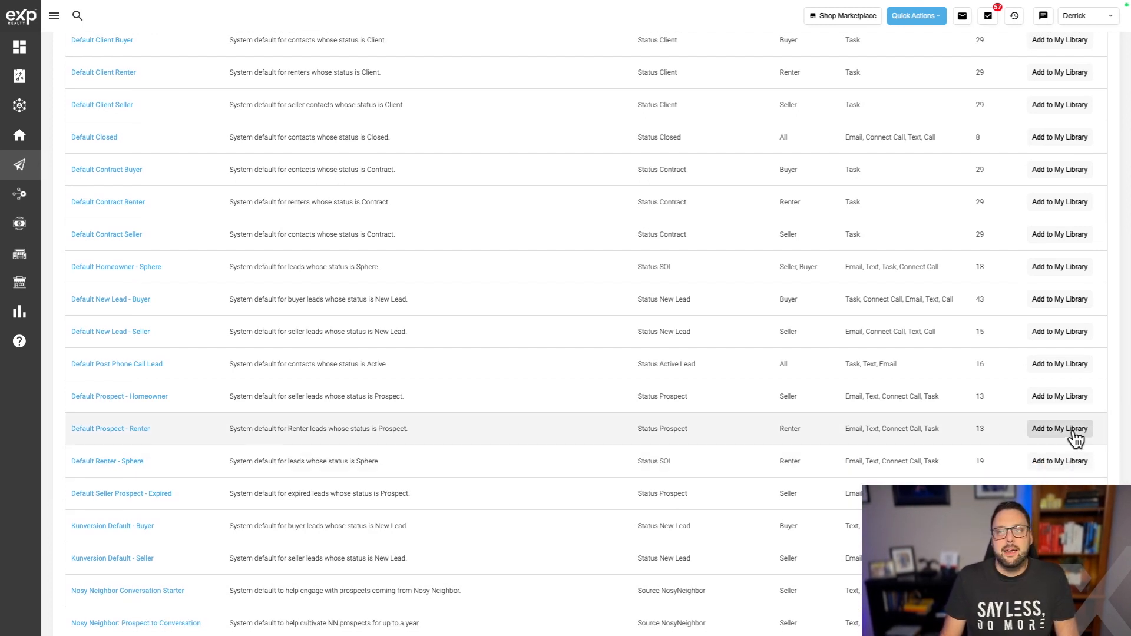
{"action": "left_click", "coordinate": [1074, 432]}
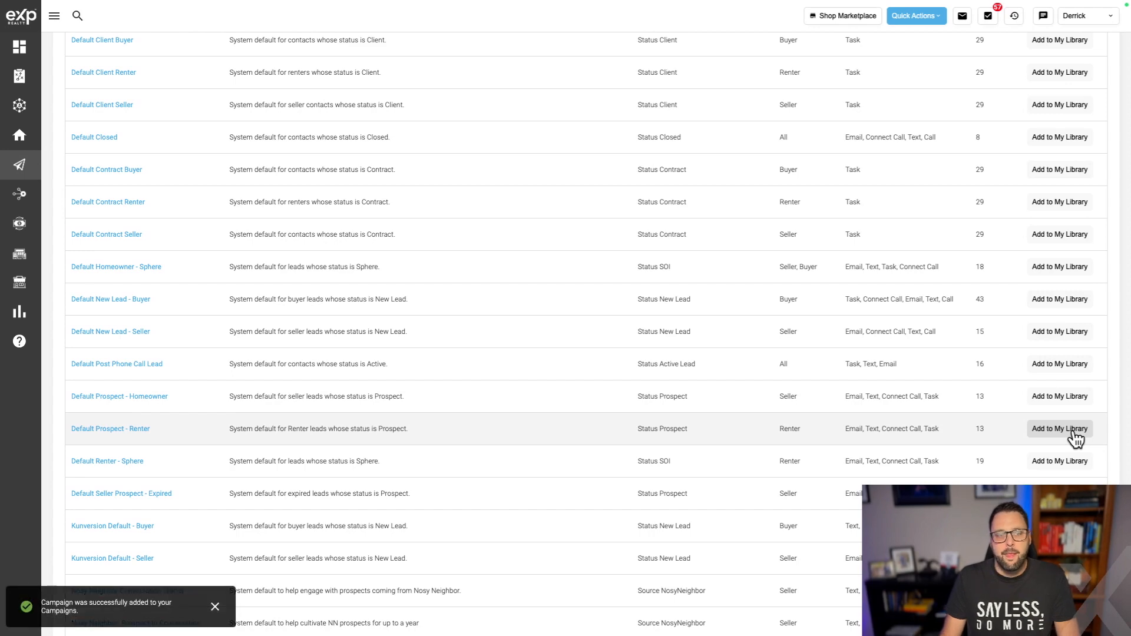
{"action": "scroll", "coordinate": [240, 492], "scroll_direction": "up", "scroll_amount": 10}
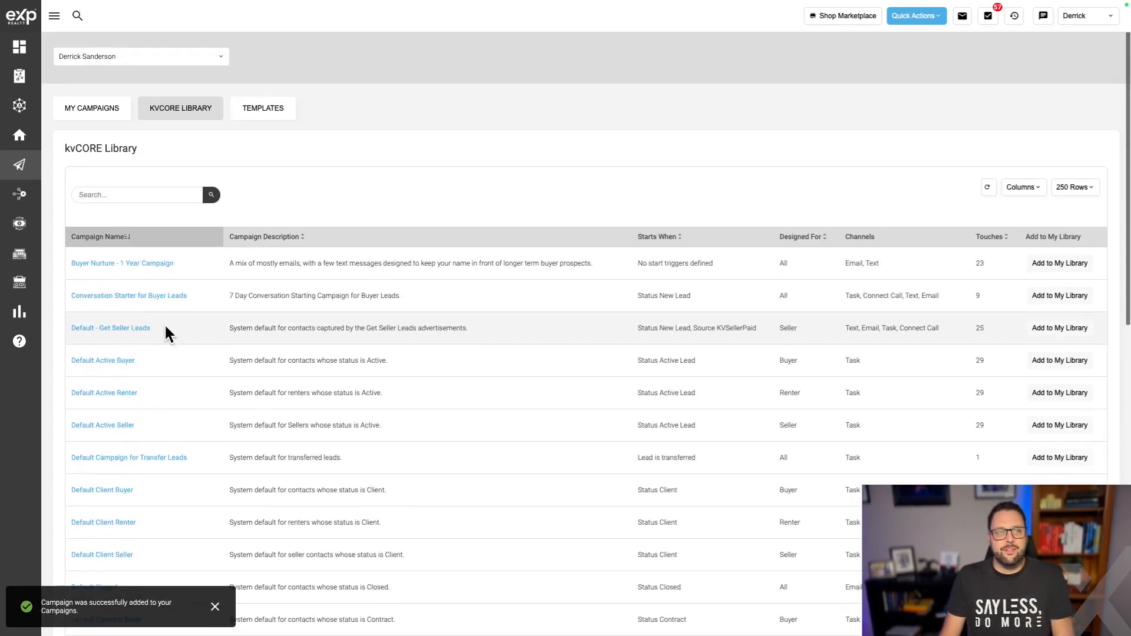
{"action": "left_click", "coordinate": [89, 112]}
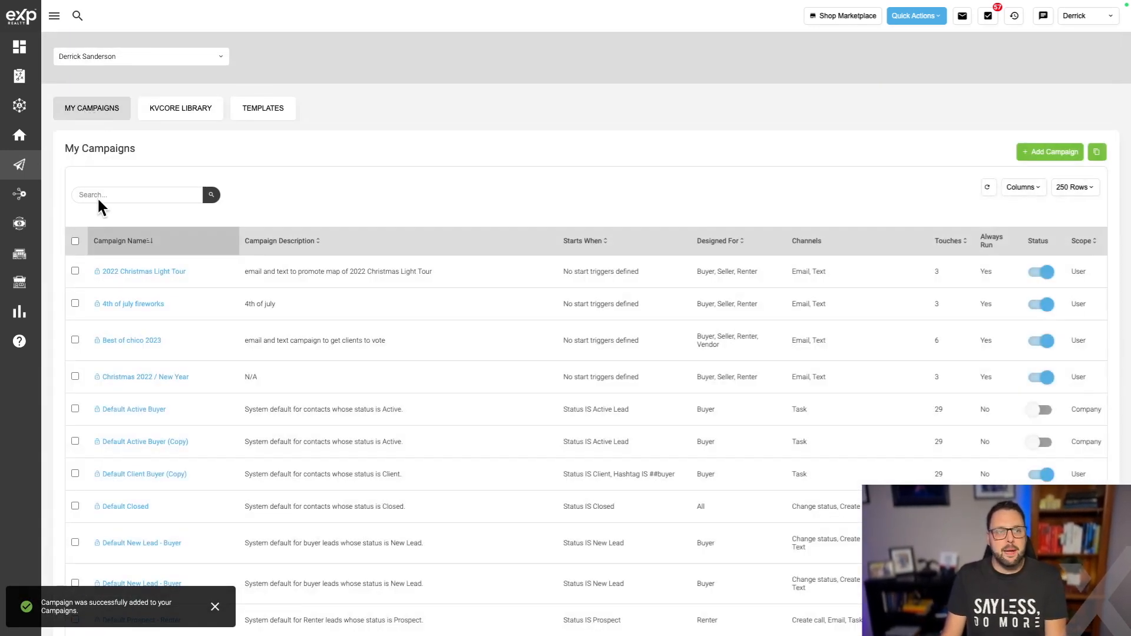
Search My Campaigns for 'ren' and open the Default Prospect - Renter copy.
{"action": "left_click", "coordinate": [158, 194]}
{"action": "type", "text": "rent"}
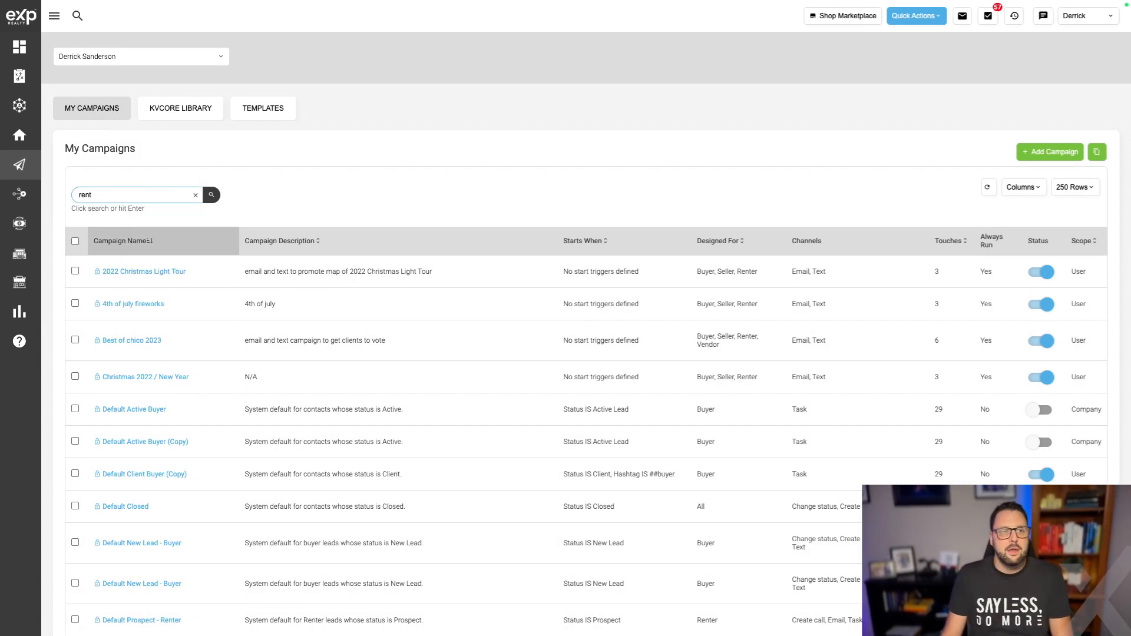
{"action": "key", "text": "Return"}
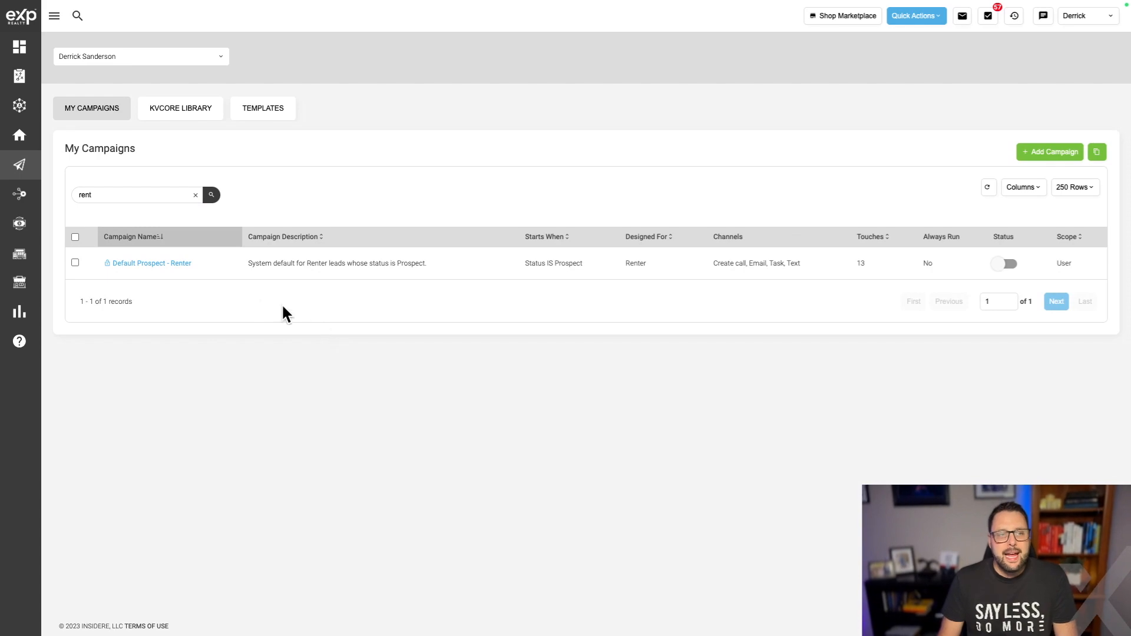
{"action": "left_click", "coordinate": [165, 264]}
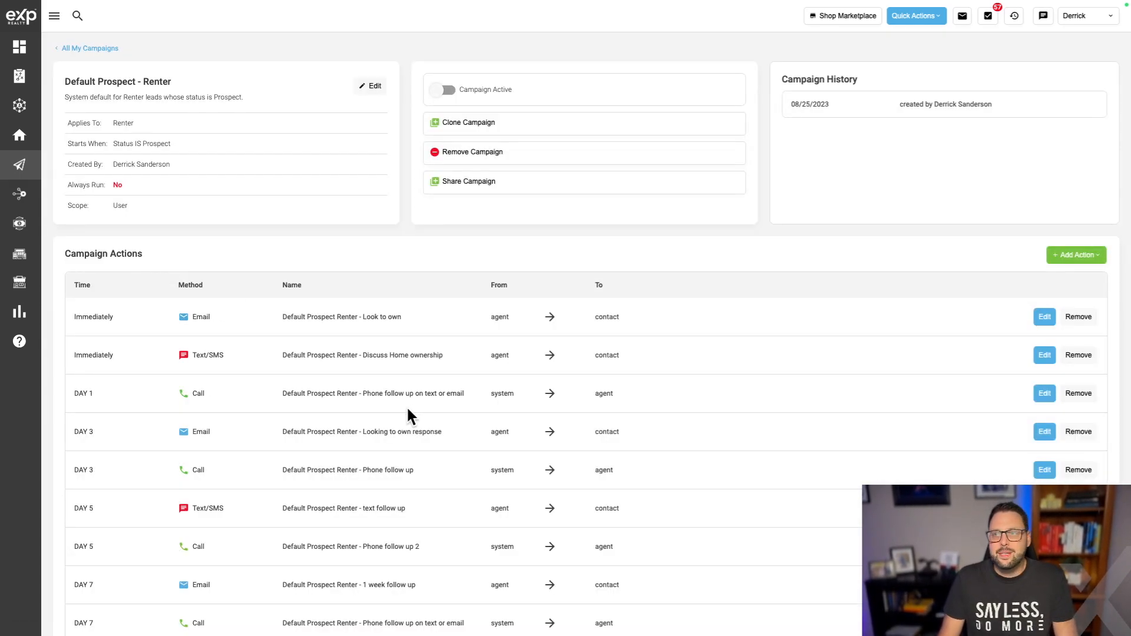
{"action": "scroll", "coordinate": [441, 432], "scroll_direction": "down", "scroll_amount": 3}
{"action": "scroll", "coordinate": [476, 454], "scroll_direction": "up", "scroll_amount": 3}
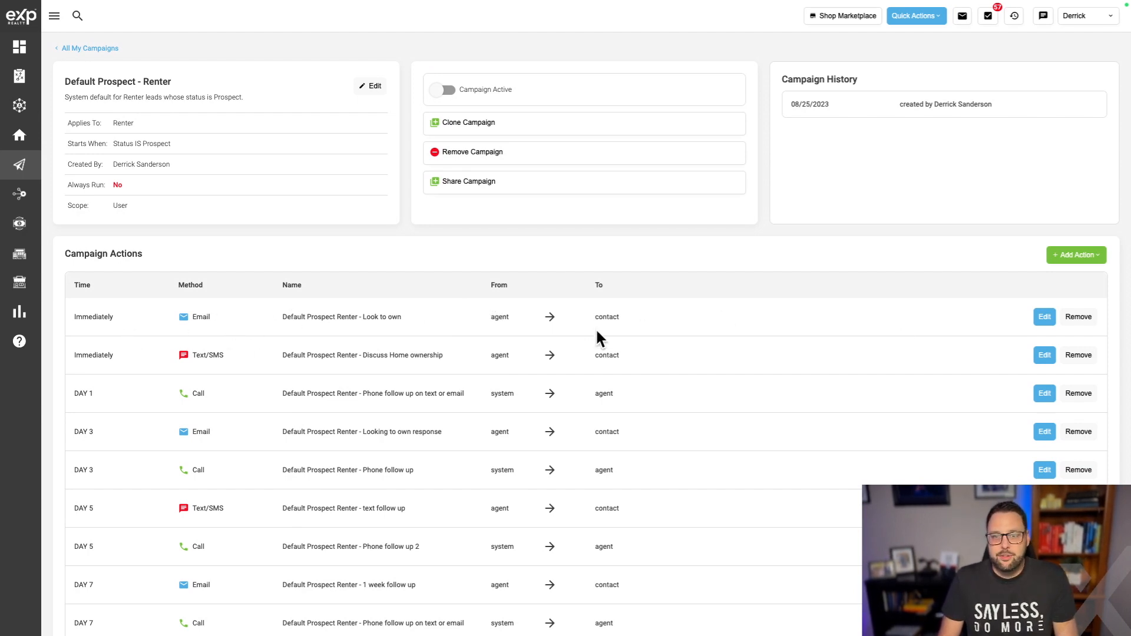
Open the immediate 'Look to own' email with subject 'The rent is too high!' and review its body.
{"action": "left_click", "coordinate": [1045, 320]}
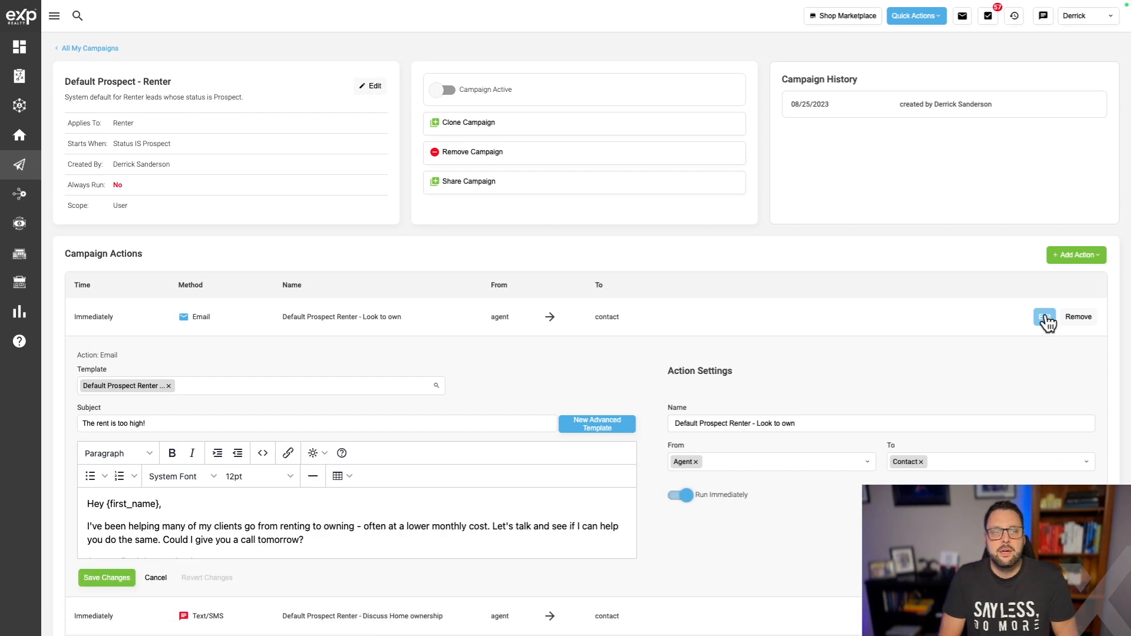
{"action": "scroll", "coordinate": [530, 413], "scroll_direction": "down", "scroll_amount": 1}
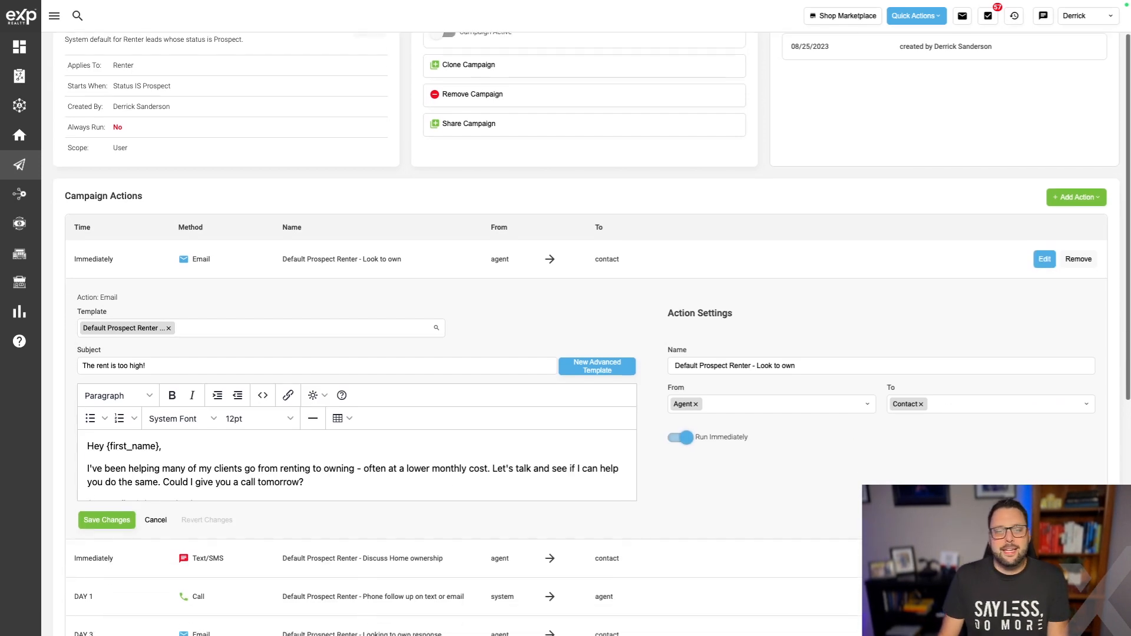
{"action": "scroll", "coordinate": [398, 483], "scroll_direction": "down", "scroll_amount": 1}
{"action": "scroll", "coordinate": [399, 483], "scroll_direction": "down", "scroll_amount": 5}
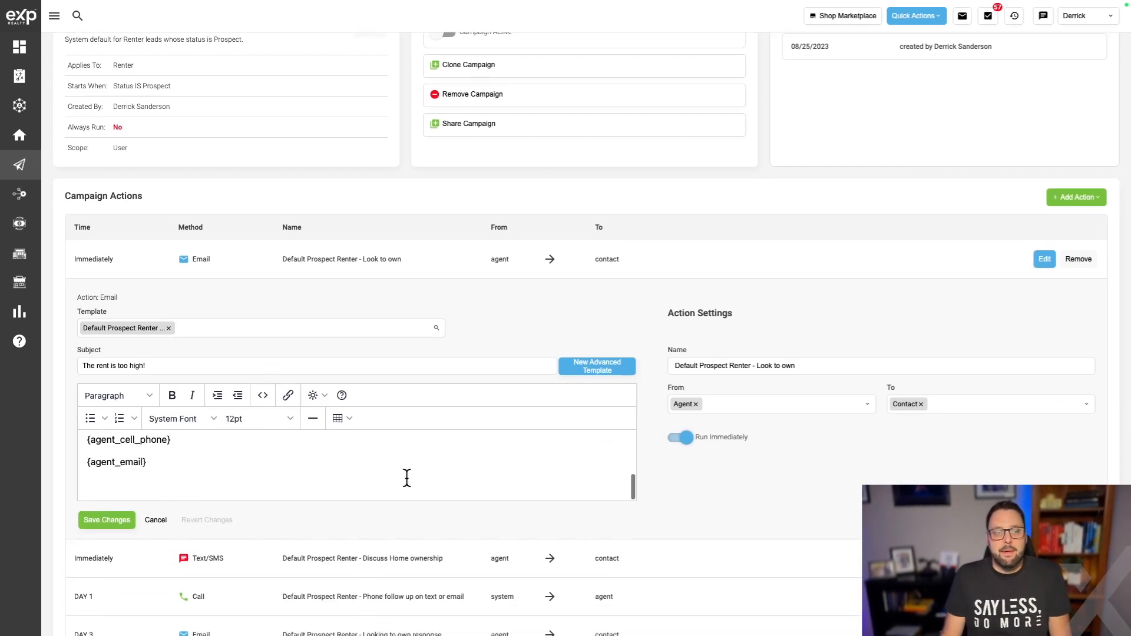
{"action": "scroll", "coordinate": [388, 476], "scroll_direction": "up", "scroll_amount": 5}
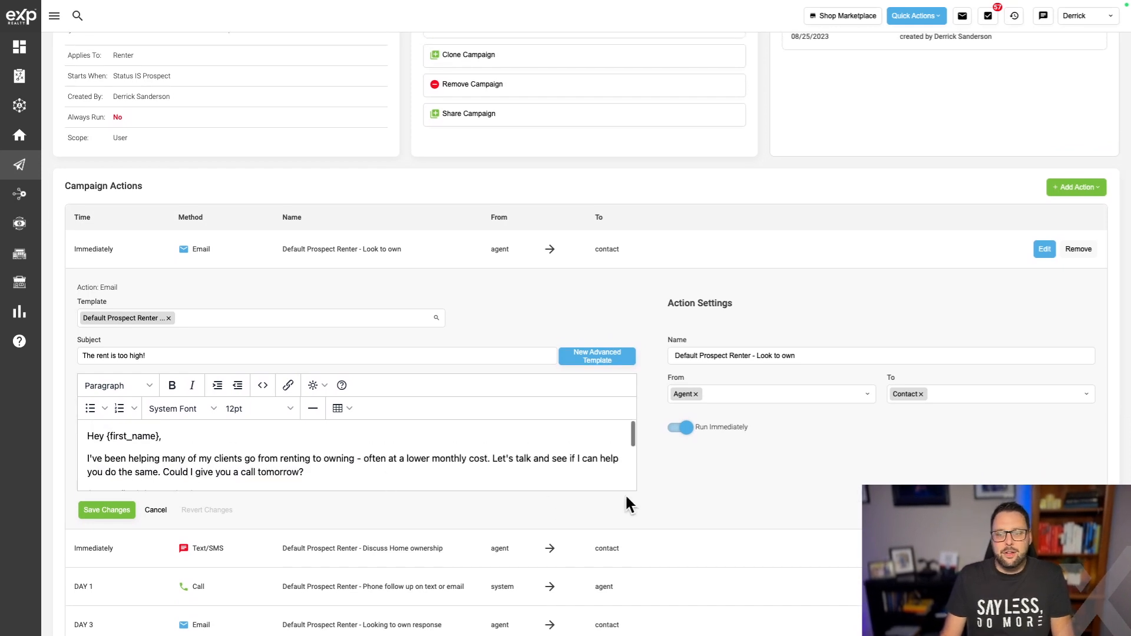
{"action": "scroll", "coordinate": [668, 479], "scroll_direction": "down", "scroll_amount": 1}
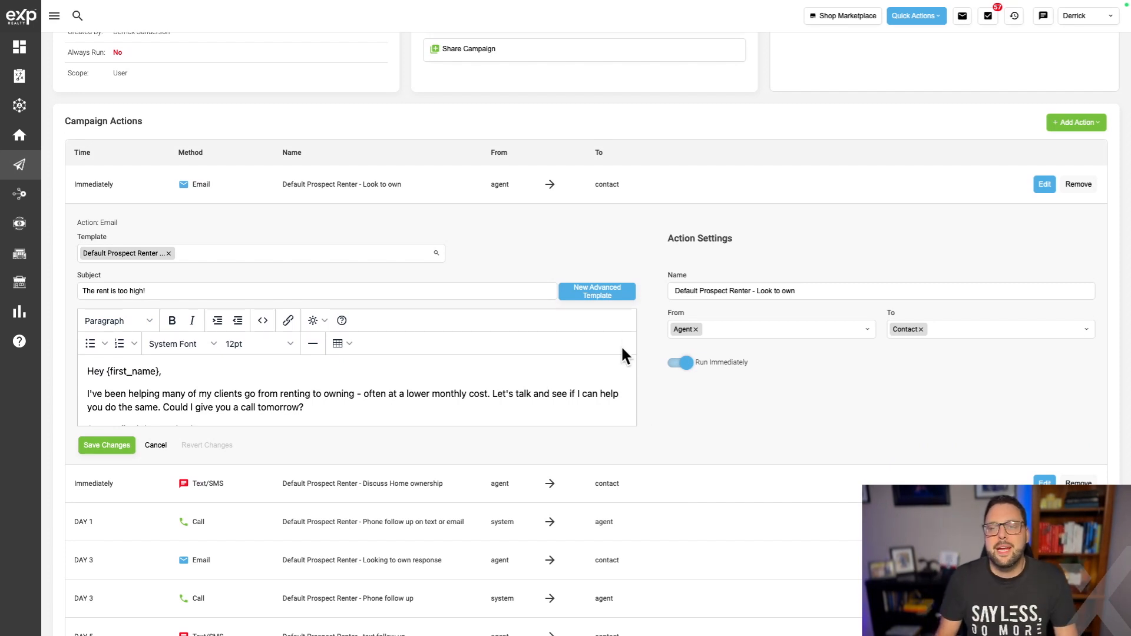
In the advanced designer, try image, text, divider and two social blocks, then cancel without saving.
{"action": "left_click", "coordinate": [619, 293]}
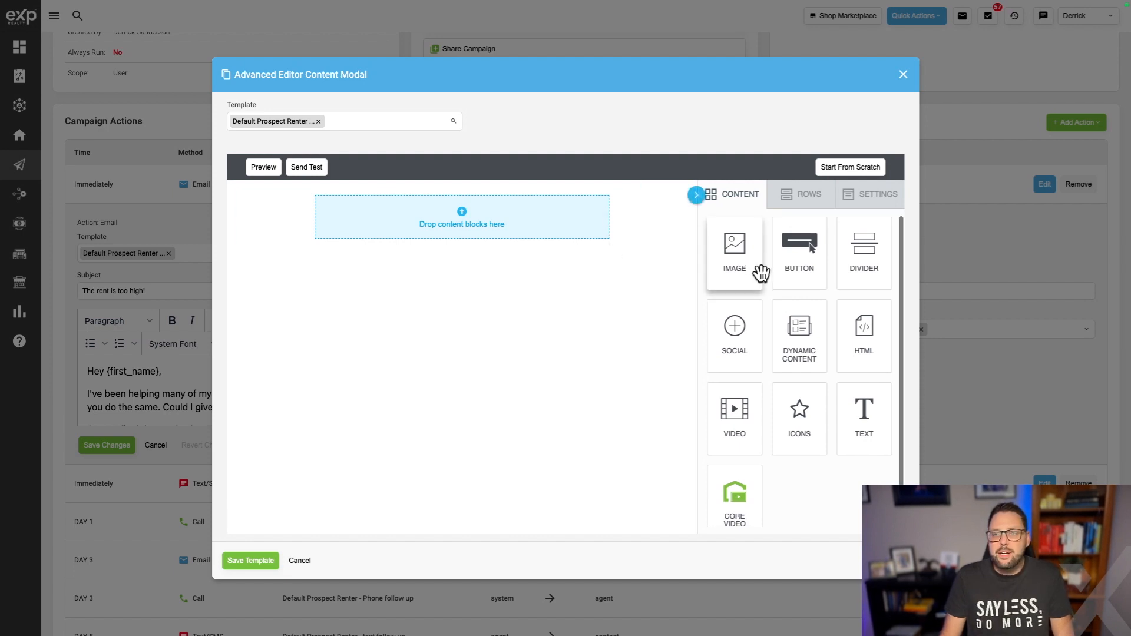
{"action": "left_click_drag", "start_coordinate": [761, 272], "coordinate": [498, 218]}
{"action": "left_click_drag", "start_coordinate": [867, 436], "coordinate": [507, 290]}
{"action": "left_click_drag", "start_coordinate": [865, 254], "coordinate": [487, 314]}
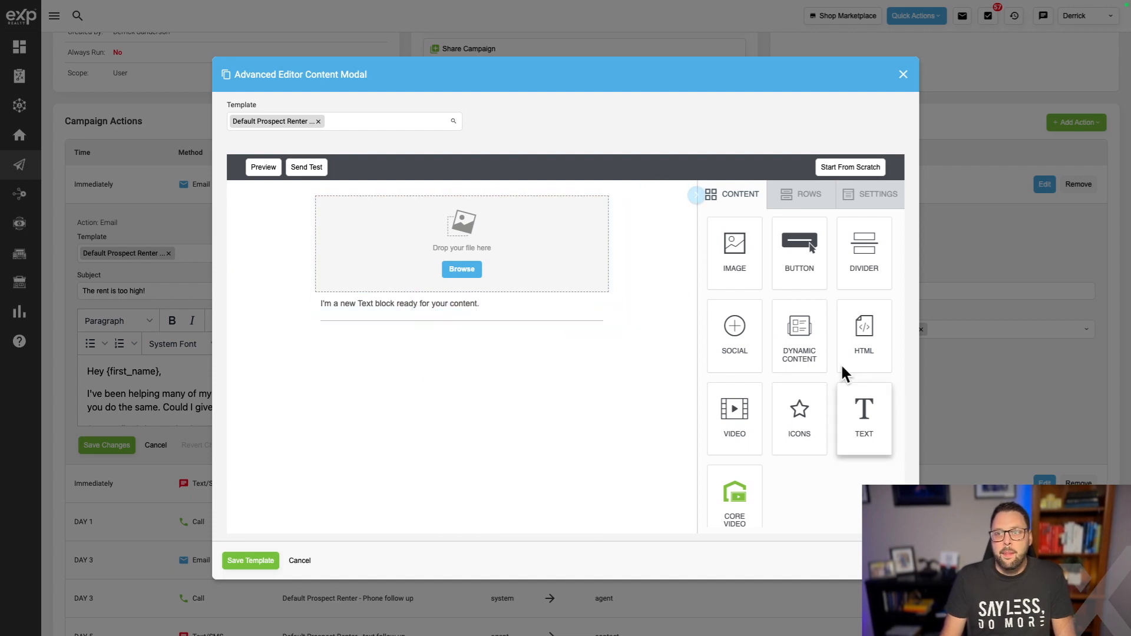
{"action": "left_click_drag", "start_coordinate": [736, 338], "coordinate": [548, 326]}
{"action": "left_click_drag", "start_coordinate": [749, 346], "coordinate": [528, 454]}
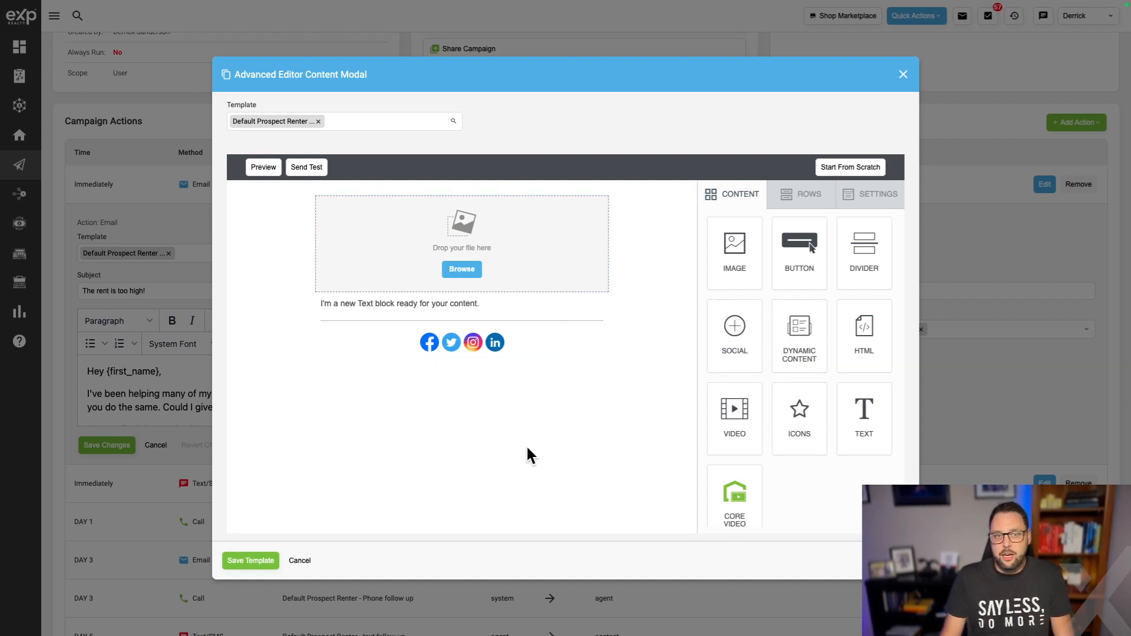
{"action": "left_click", "coordinate": [299, 560]}
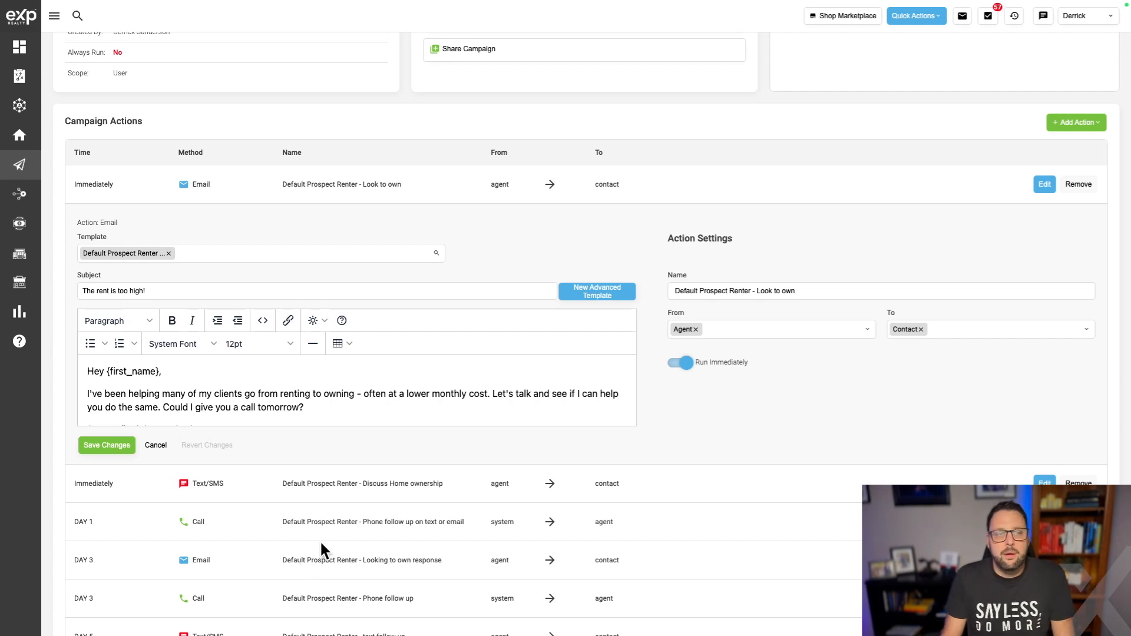
Review the 'Look to own' email's subject line and merge tags, then close it unchanged.
{"action": "left_click_drag", "start_coordinate": [156, 292], "coordinate": [81, 291]}
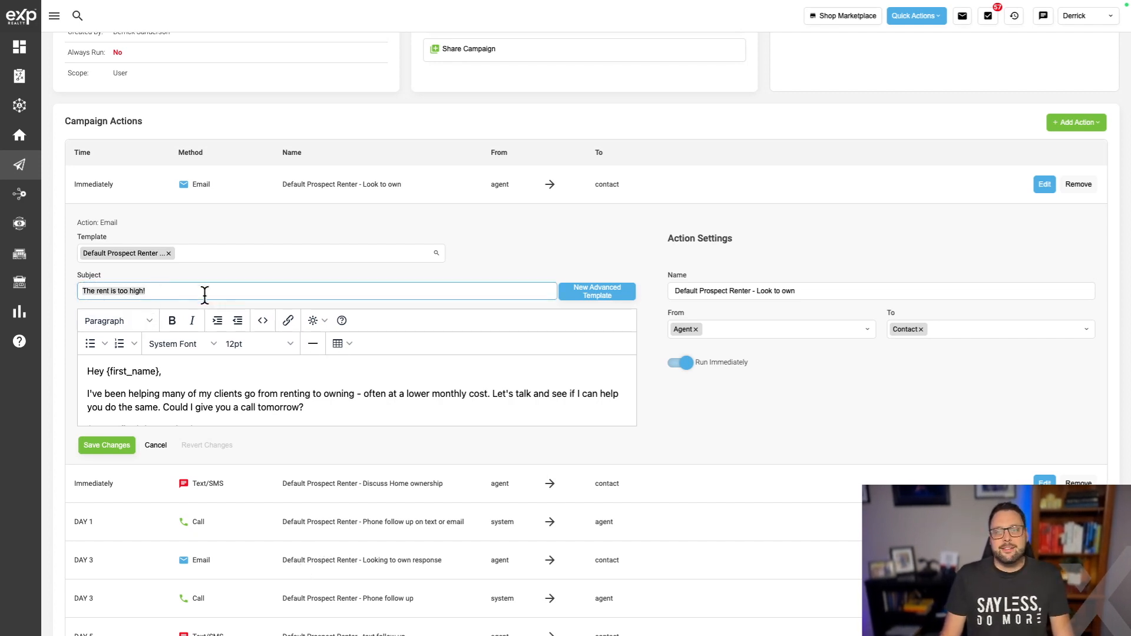
{"action": "left_click", "coordinate": [603, 226]}
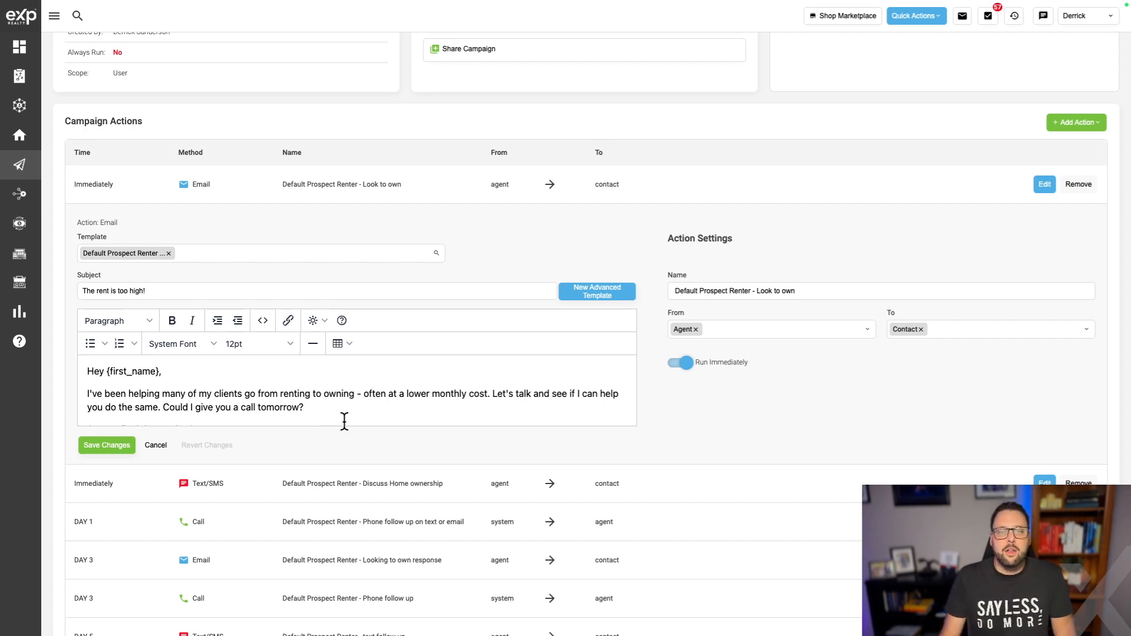
{"action": "scroll", "coordinate": [339, 421], "scroll_direction": "down", "scroll_amount": 1}
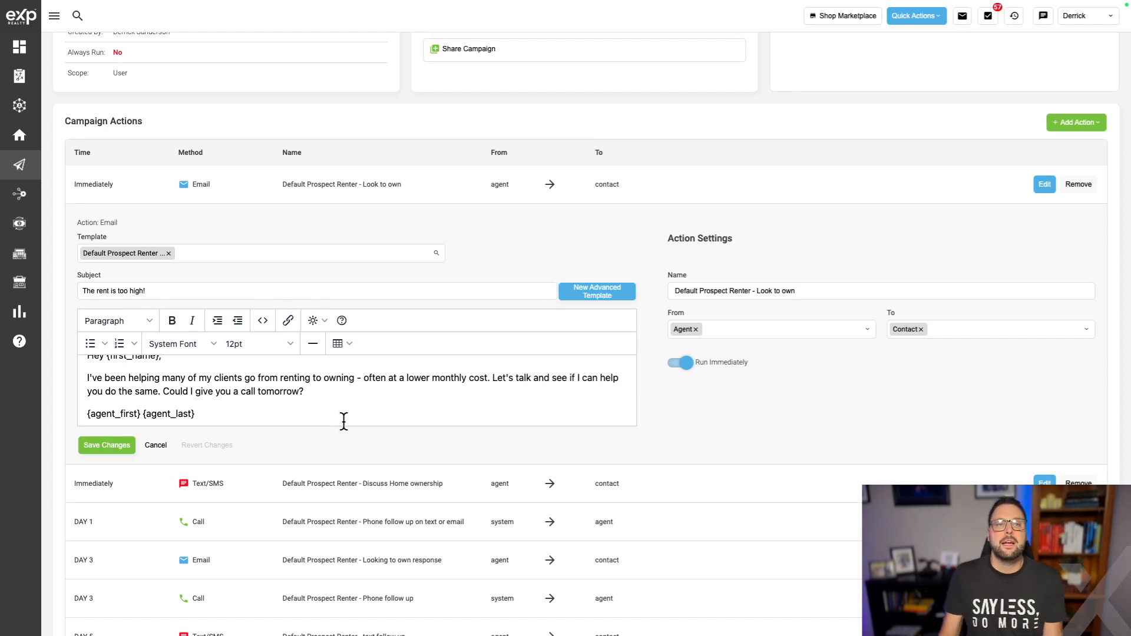
{"action": "scroll", "coordinate": [343, 421], "scroll_direction": "down", "scroll_amount": 1}
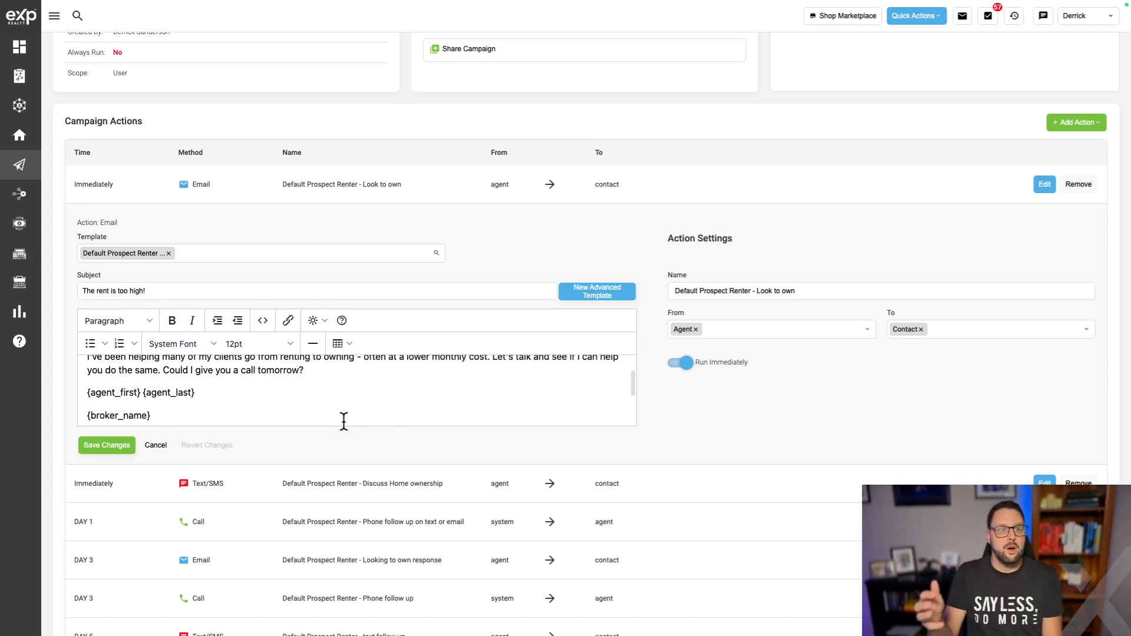
{"action": "scroll", "coordinate": [344, 419], "scroll_direction": "down", "scroll_amount": 3}
{"action": "scroll", "coordinate": [237, 398], "scroll_direction": "up", "scroll_amount": 4}
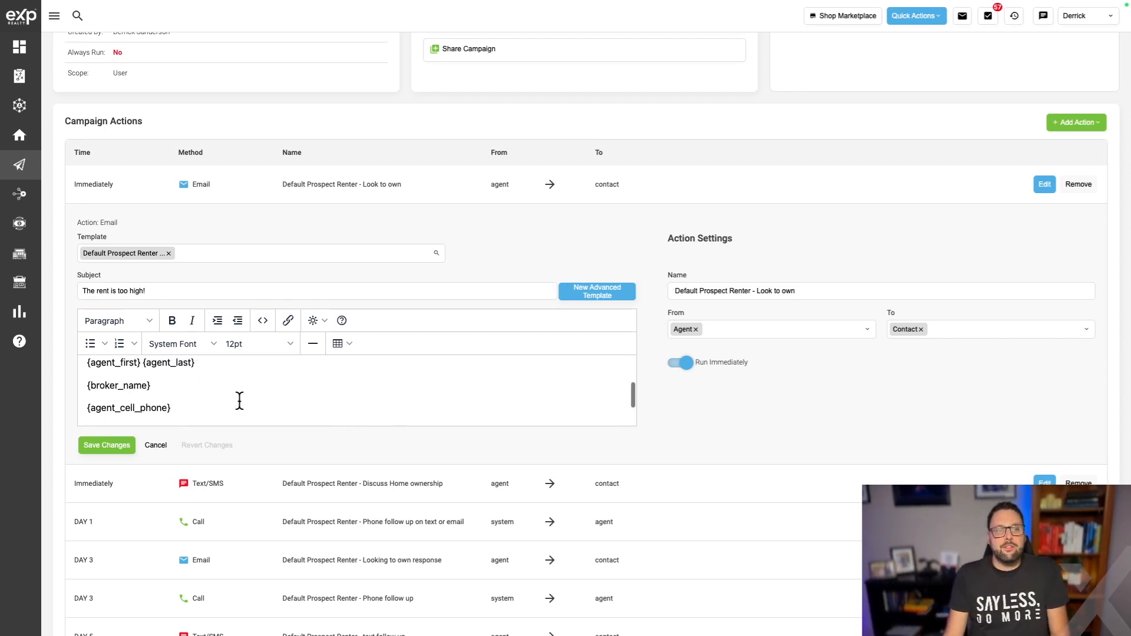
{"action": "scroll", "coordinate": [195, 394], "scroll_direction": "down", "scroll_amount": 2}
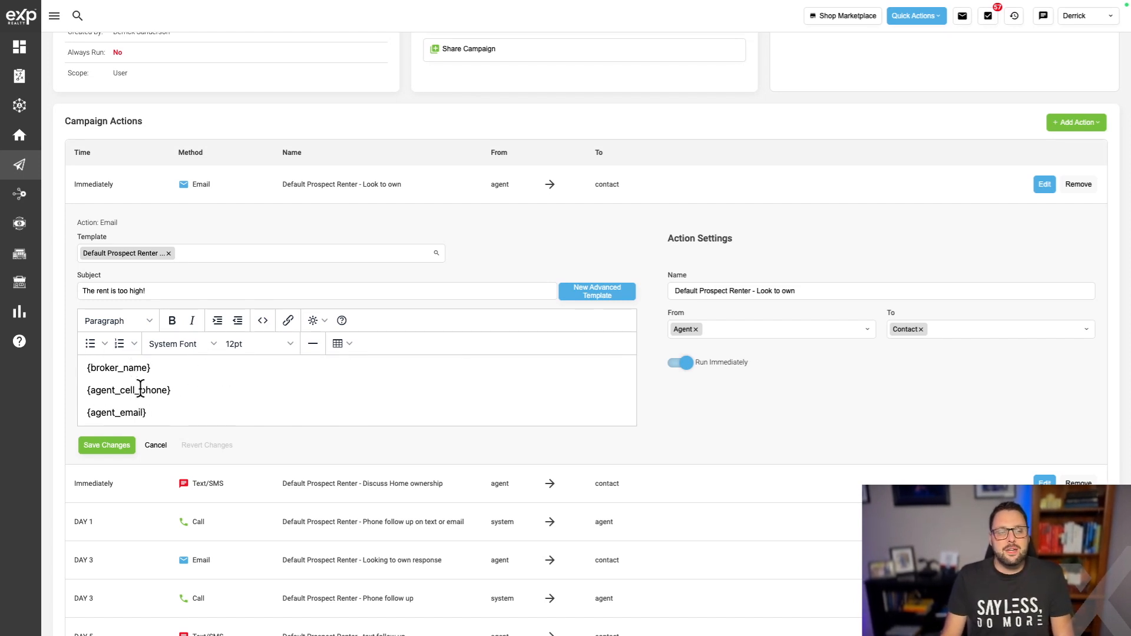
{"action": "scroll", "coordinate": [135, 407], "scroll_direction": "down", "scroll_amount": 1}
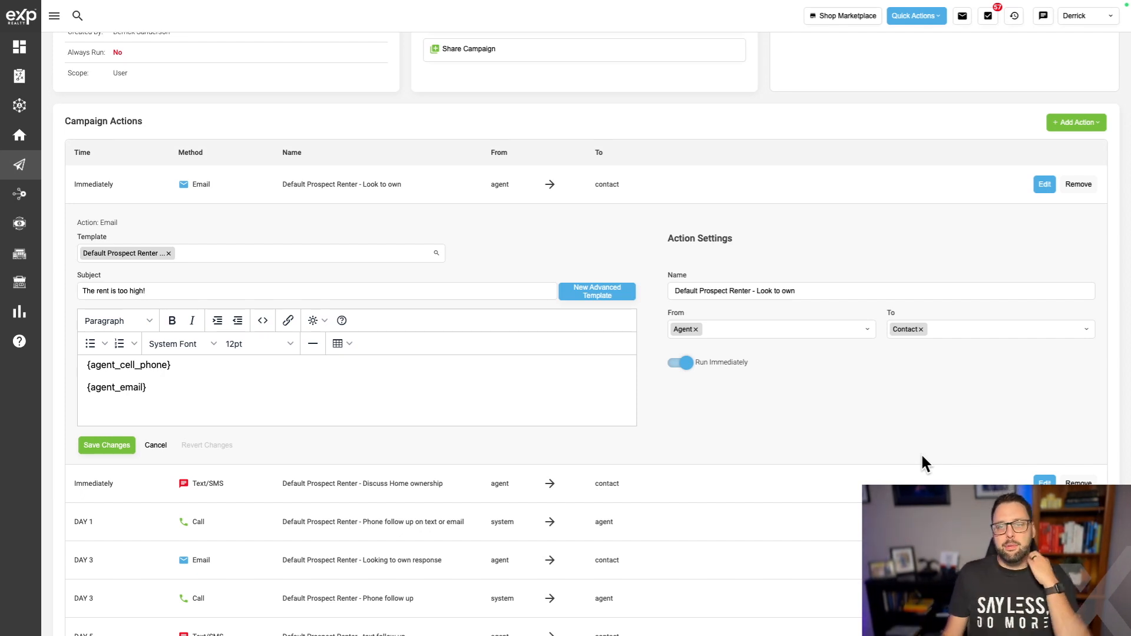
{"action": "left_click", "coordinate": [157, 446]}
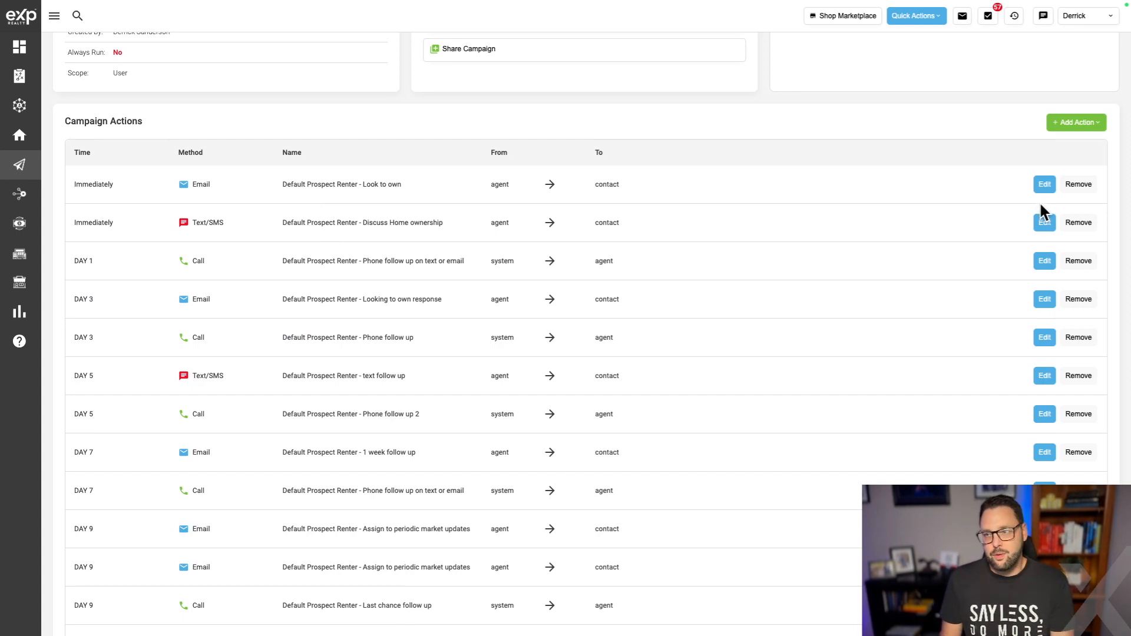
Save the Discuss Home ownership text action and open the DAY 1 follow-up call action.
{"action": "left_click", "coordinate": [1044, 223]}
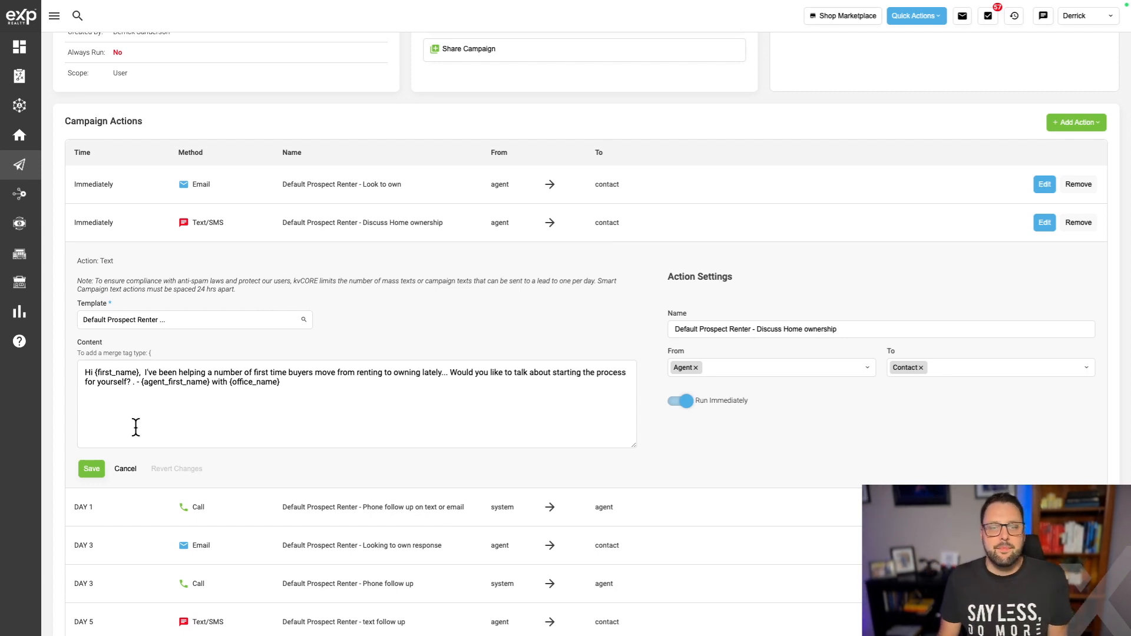
{"action": "left_click", "coordinate": [88, 469]}
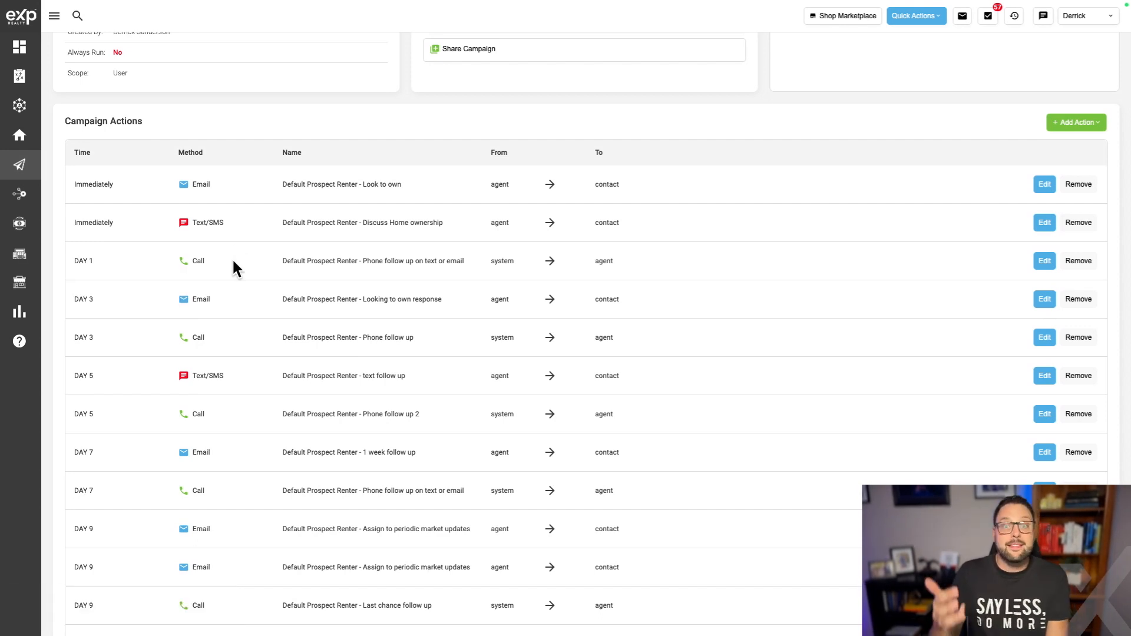
{"action": "left_click", "coordinate": [1044, 260]}
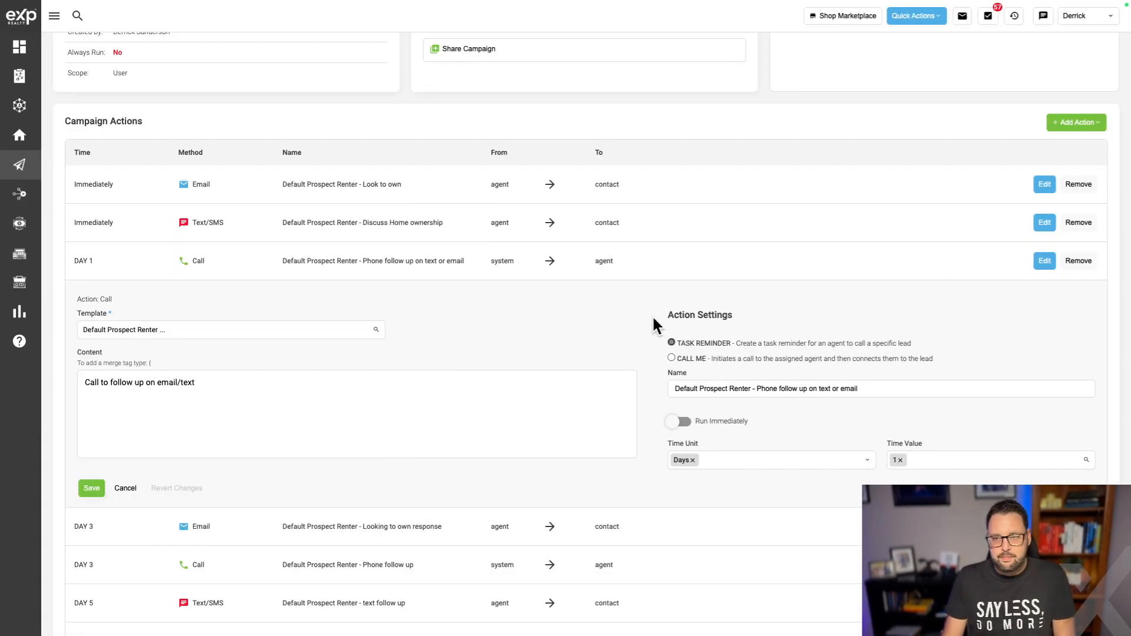
Save the DAY 1 call action and look over the campaign actions down to DAY 10.
{"action": "left_click", "coordinate": [93, 489]}
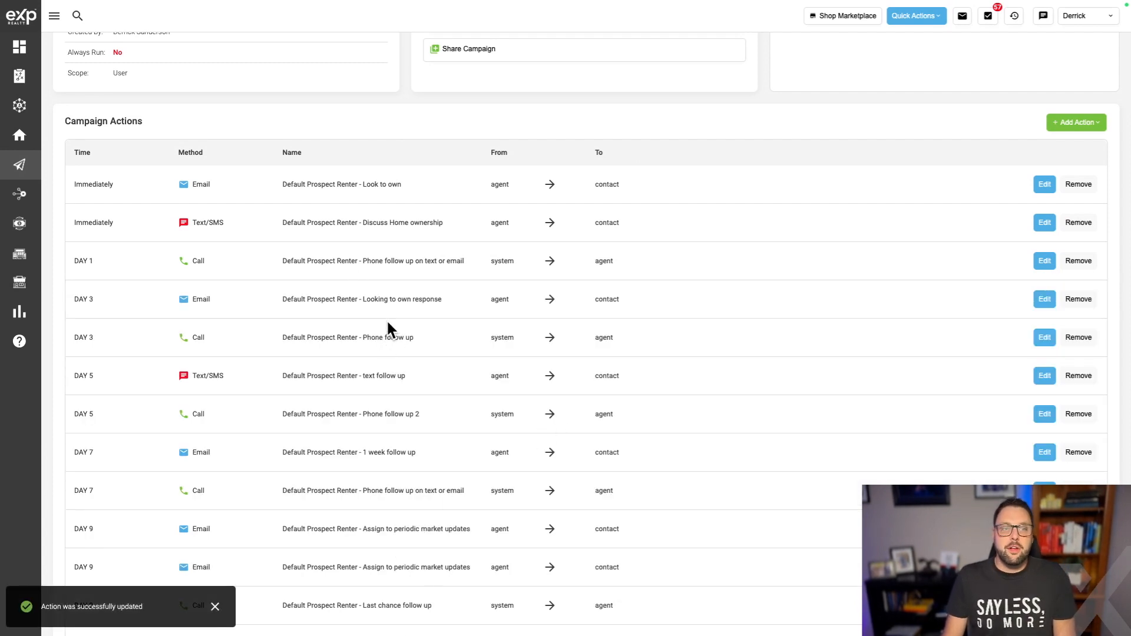
{"action": "scroll", "coordinate": [389, 354], "scroll_direction": "down", "scroll_amount": 2}
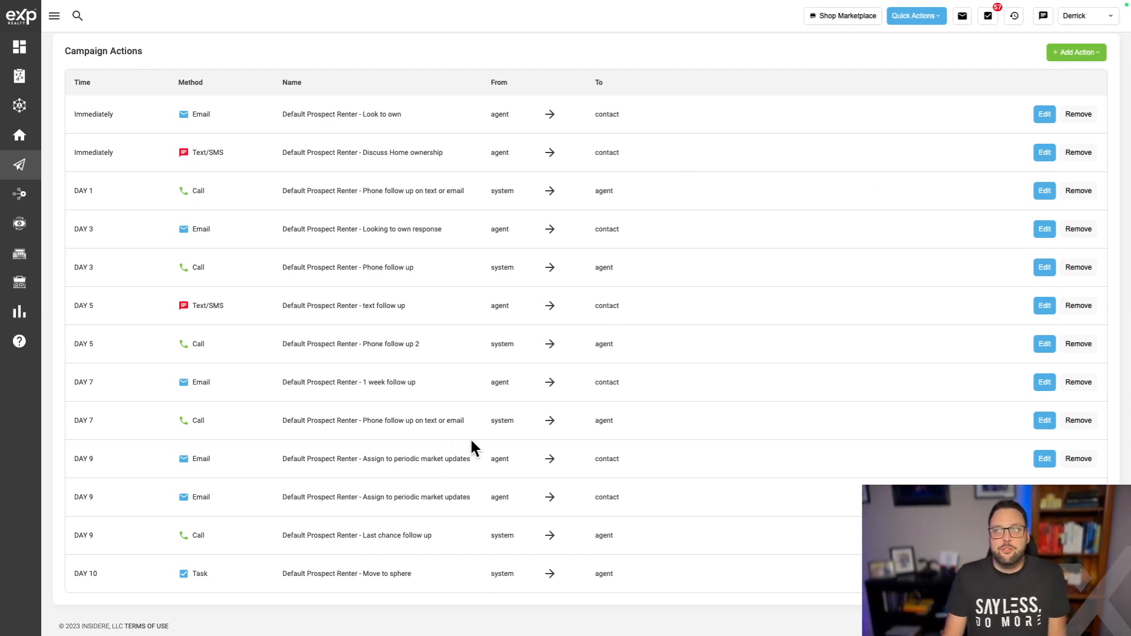
{"action": "scroll", "coordinate": [454, 436], "scroll_direction": "up", "scroll_amount": 3}
{"action": "scroll", "coordinate": [475, 429], "scroll_direction": "up", "scroll_amount": 1}
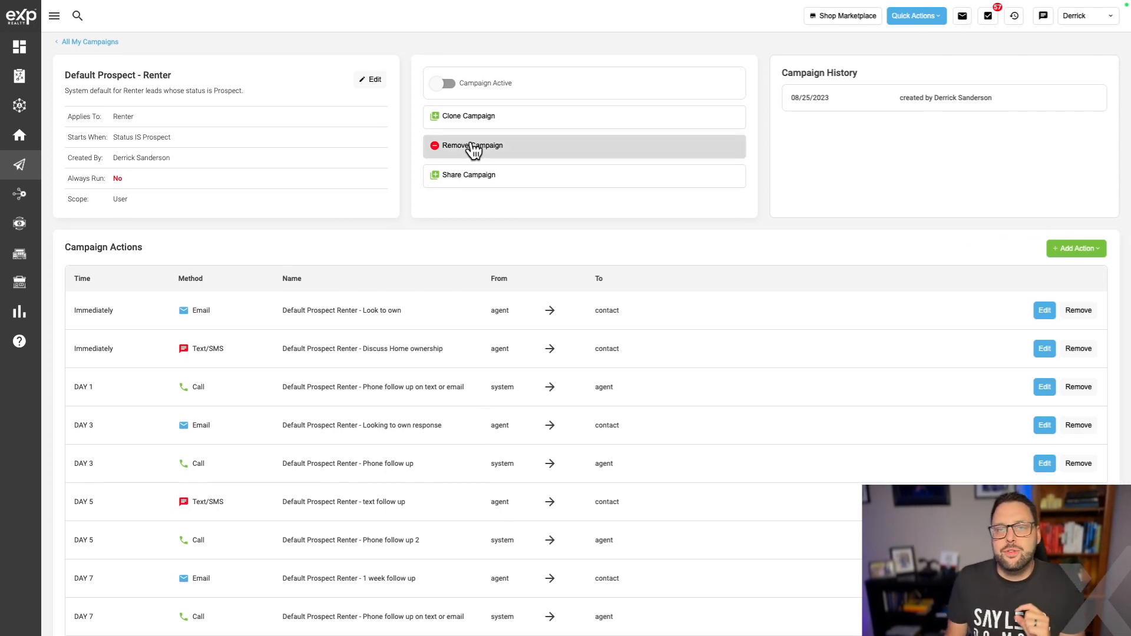
Turn on the Default Prospect - Renter campaign, confirming Yes in the prompt.
{"action": "left_click", "coordinate": [443, 86]}
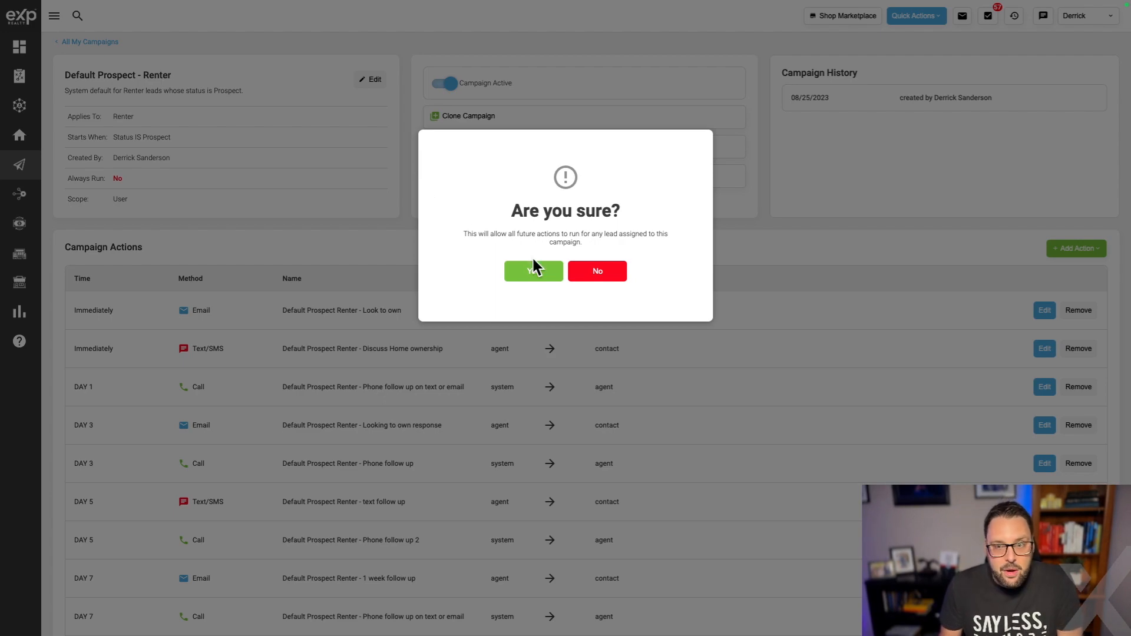
{"action": "left_click", "coordinate": [588, 282]}
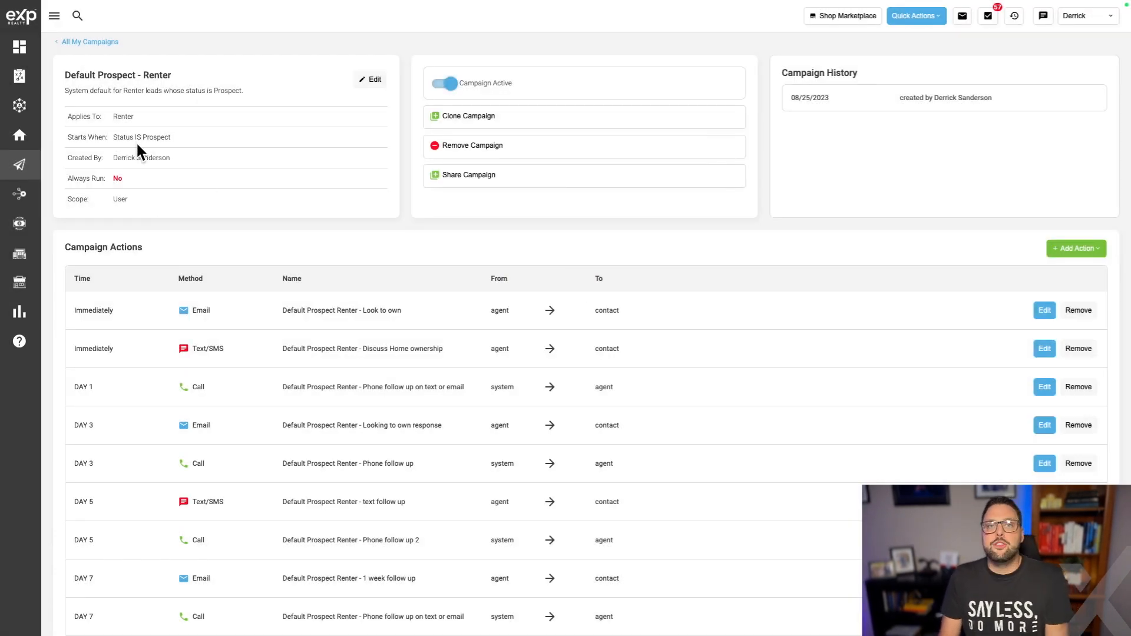
{"action": "mouse_move", "coordinate": [190, 134]}
{"action": "left_mouse_down"}
{"action": "mouse_move", "coordinate": [63, 130]}
{"action": "mouse_move", "coordinate": [175, 132]}
{"action": "left_mouse_up"}
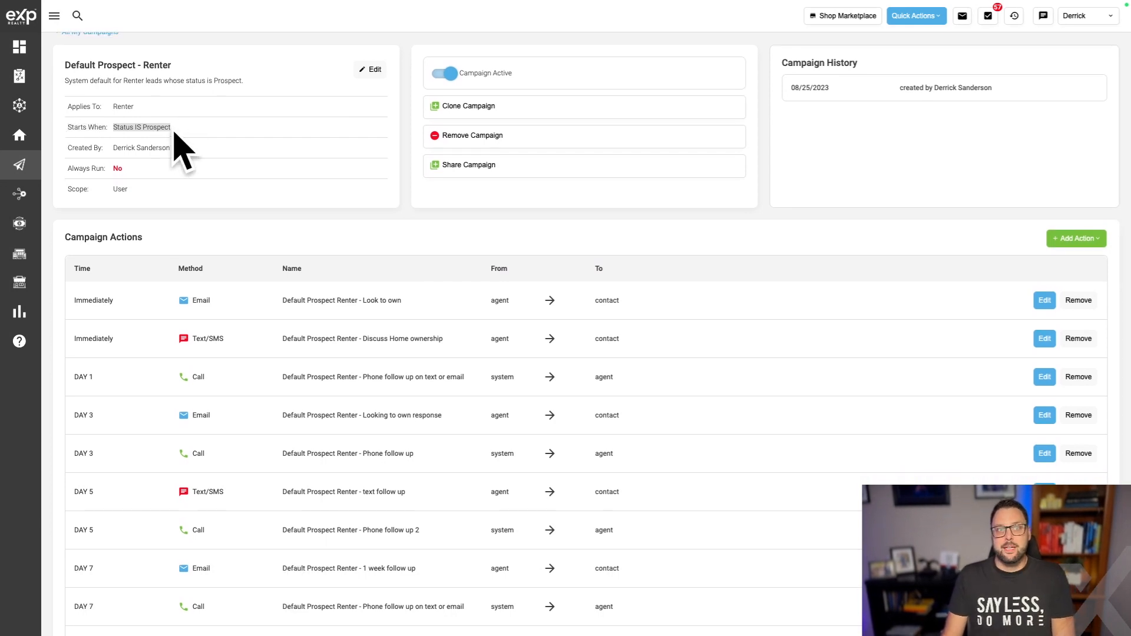
Edit the campaign to drop the Status IS Prospect trigger, choose no start trigger, and finish.
{"action": "left_click", "coordinate": [373, 69]}
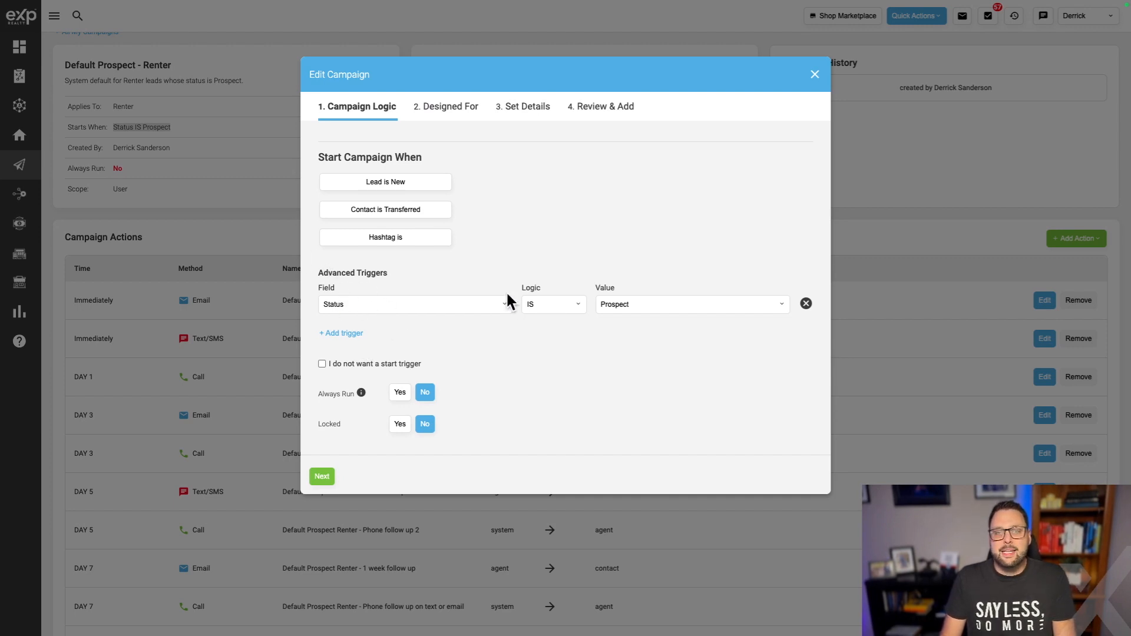
{"action": "left_click", "coordinate": [807, 304]}
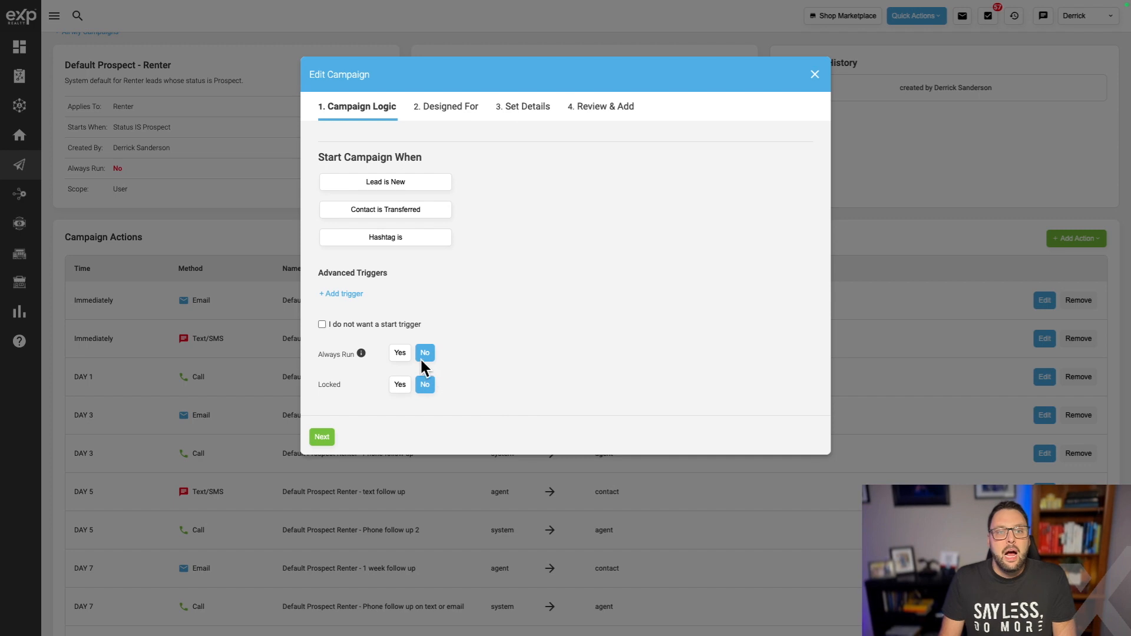
{"action": "left_click", "coordinate": [396, 324]}
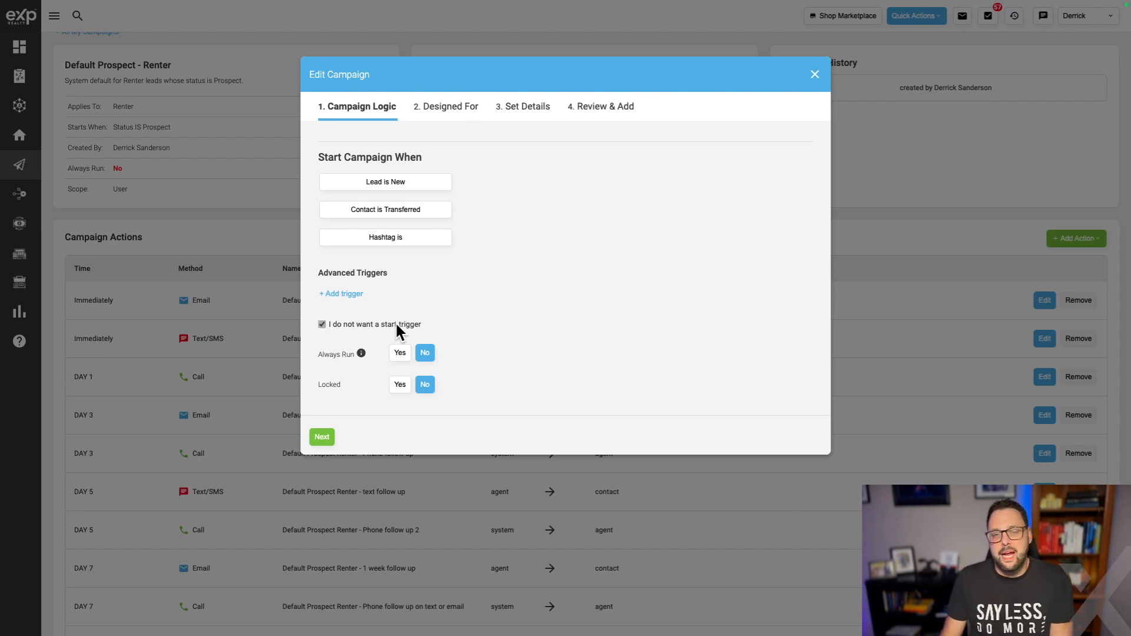
{"action": "left_click", "coordinate": [329, 439]}
{"action": "left_click", "coordinate": [354, 368]}
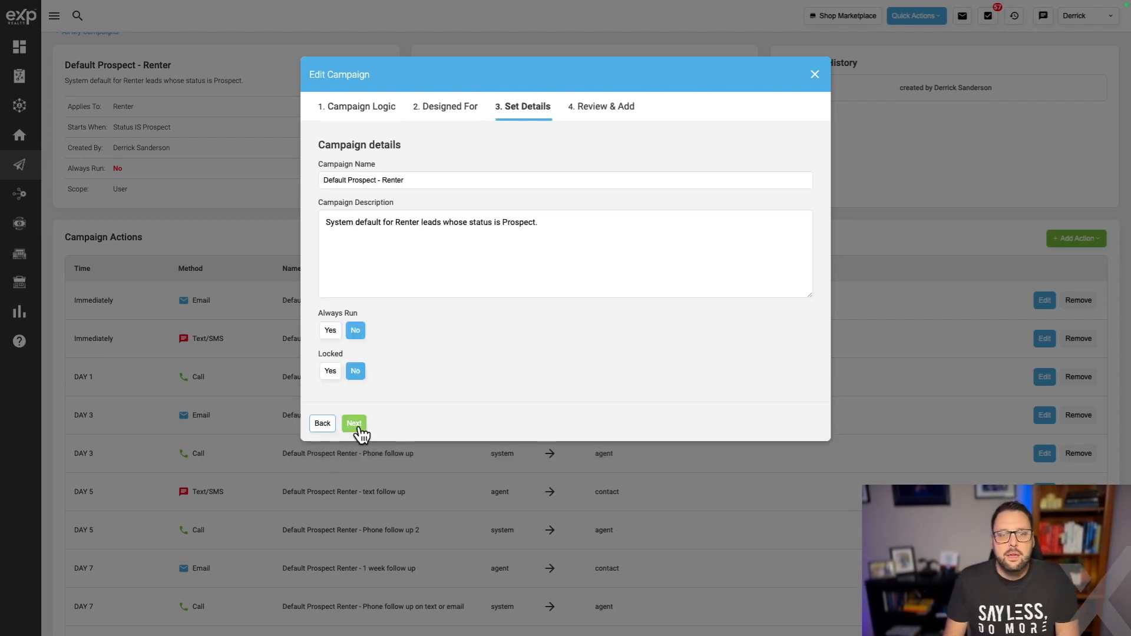
{"action": "left_click", "coordinate": [355, 423]}
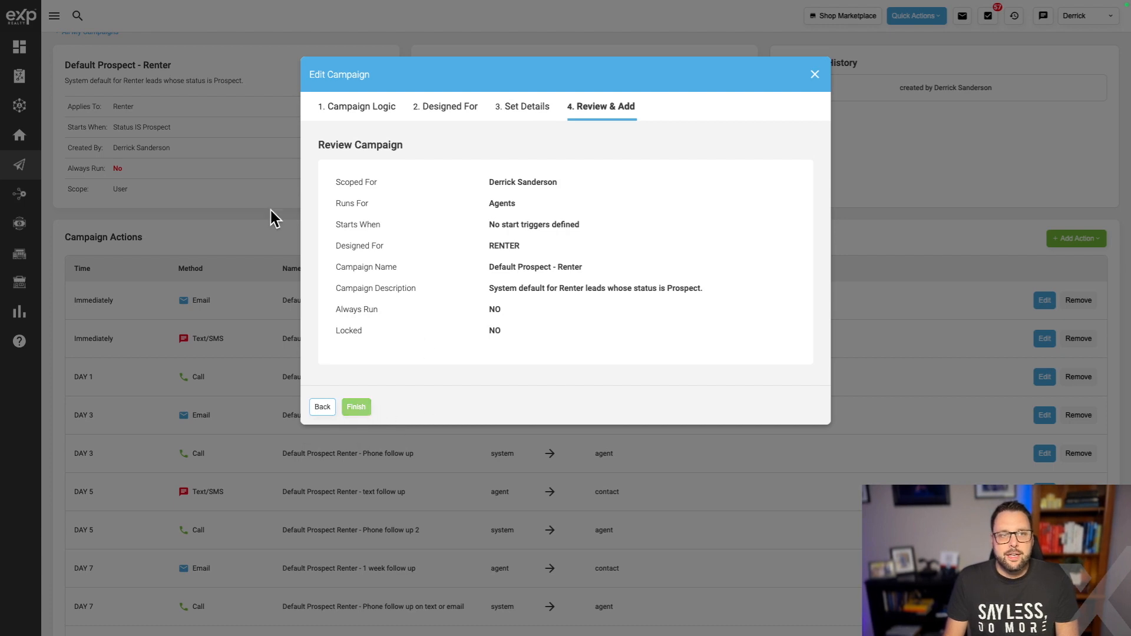
{"action": "left_click", "coordinate": [356, 407]}
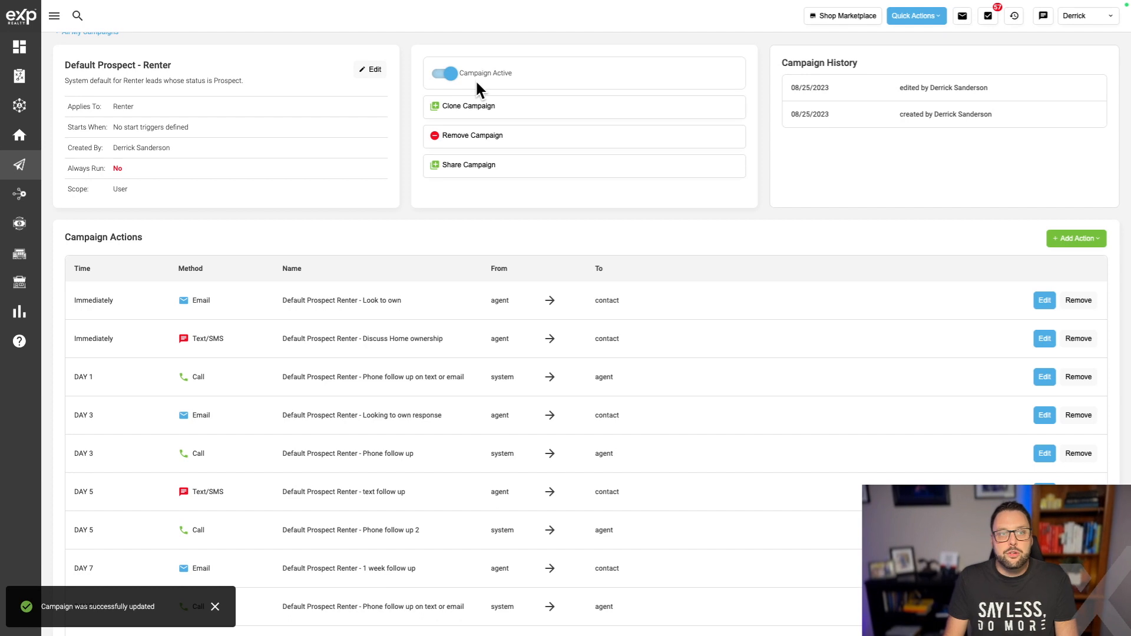
Search kvCORE contacts for the contact's full name from the campaign page.
{"action": "scroll", "coordinate": [626, 239], "scroll_direction": "up", "scroll_amount": 1}
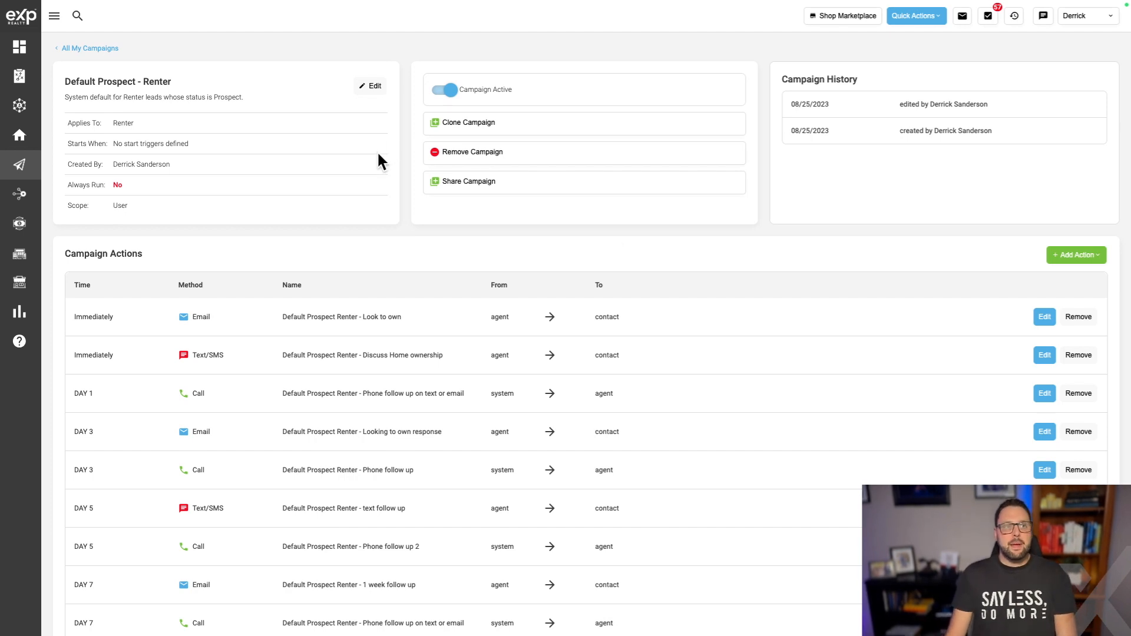
{"action": "left_click", "coordinate": [79, 15]}
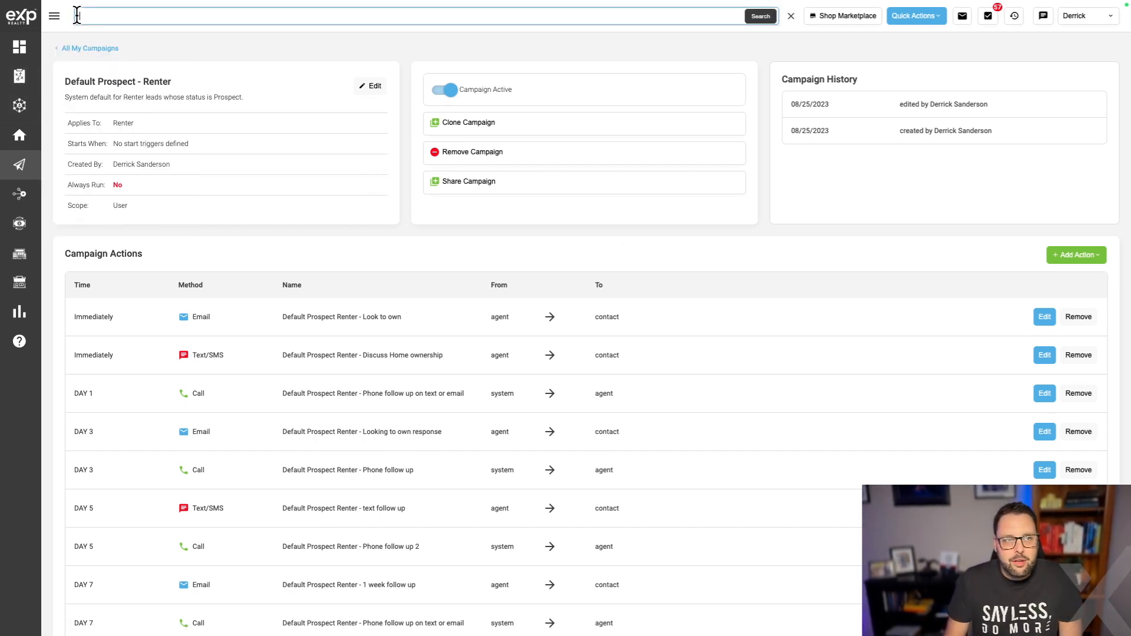
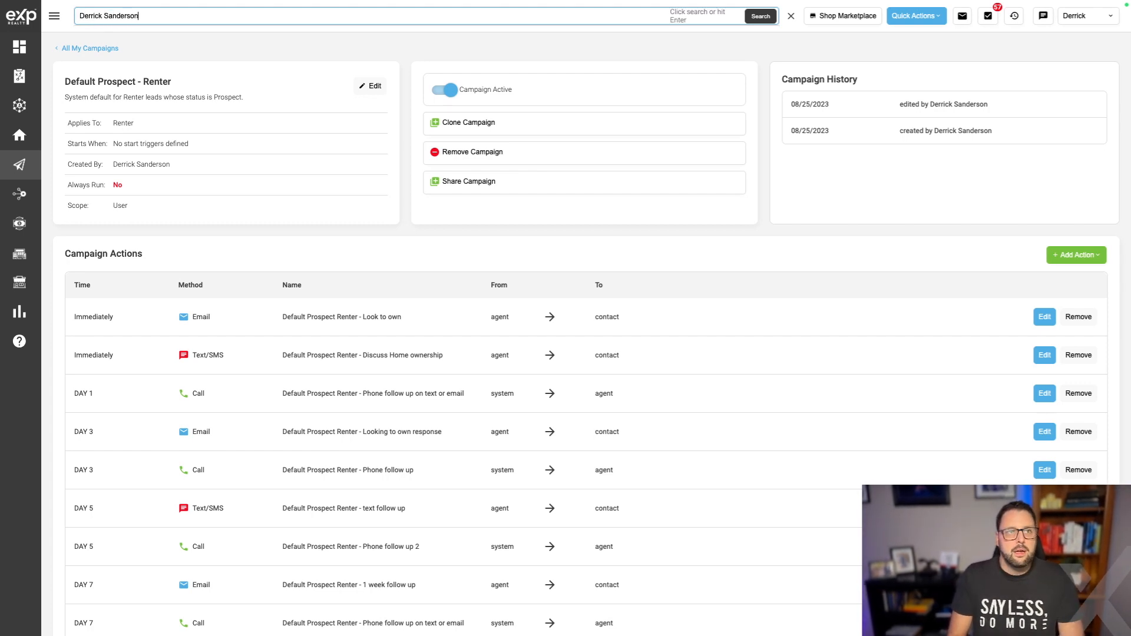
{"action": "key", "text": "Return"}
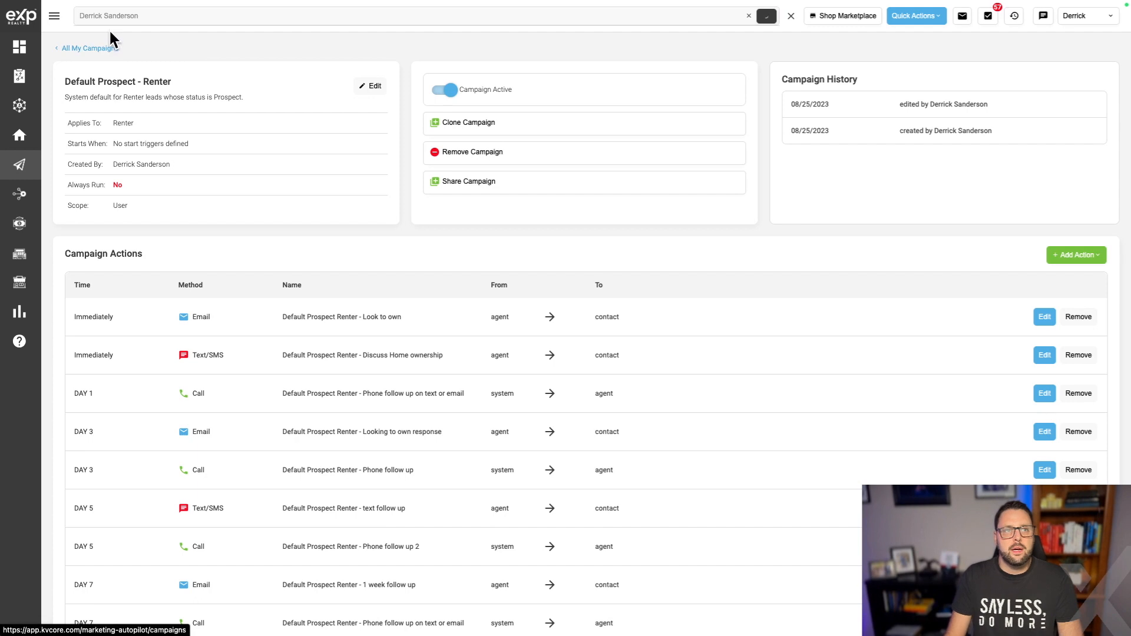
{"action": "left_click", "coordinate": [114, 37]}
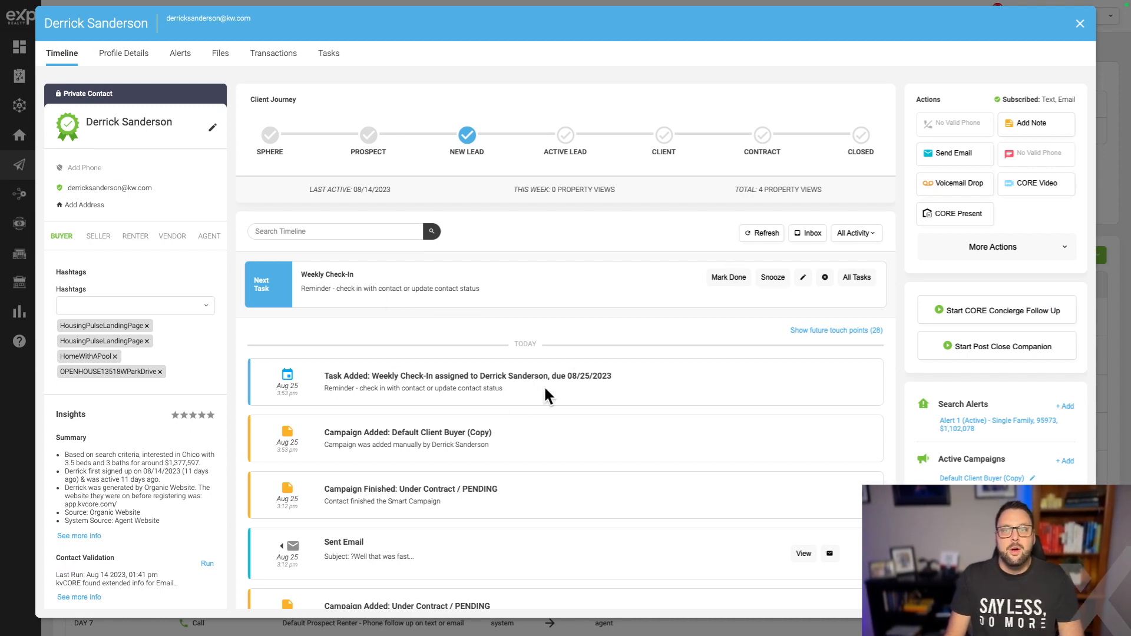
{"action": "scroll", "coordinate": [613, 369], "scroll_direction": "down", "scroll_amount": 1}
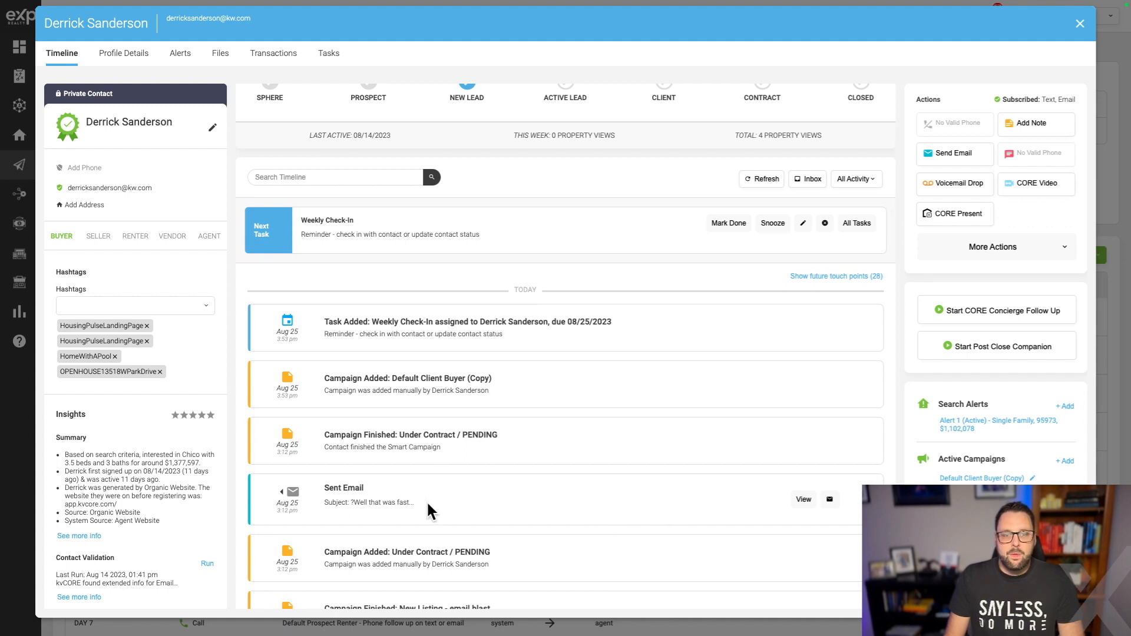
{"action": "scroll", "coordinate": [469, 390], "scroll_direction": "up", "scroll_amount": 1}
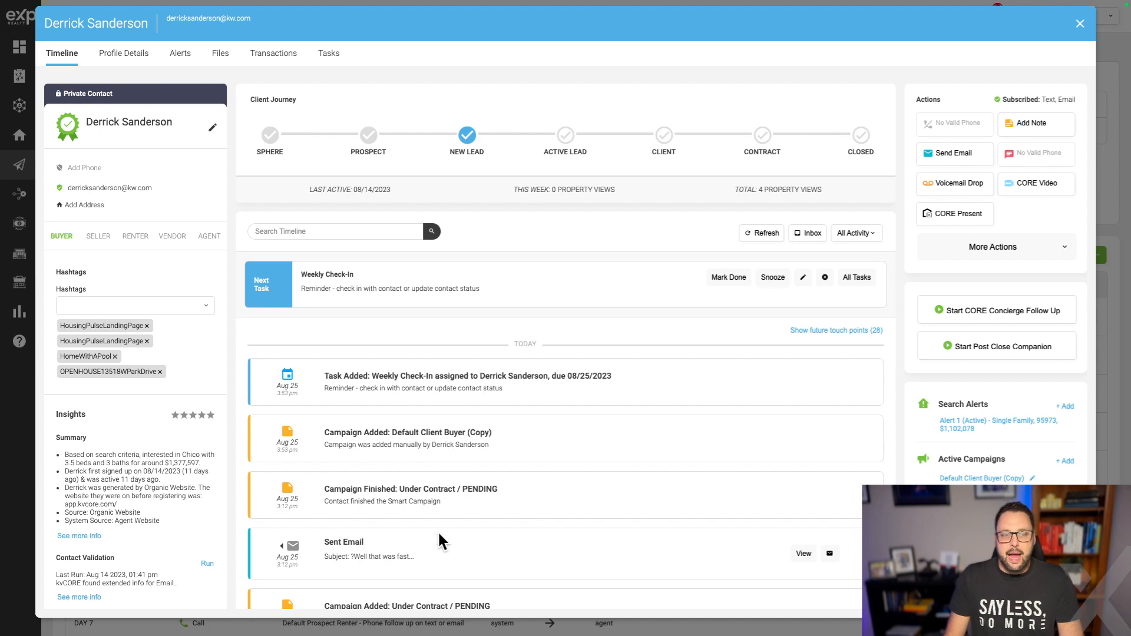
{"action": "left_click", "coordinate": [1080, 24]}
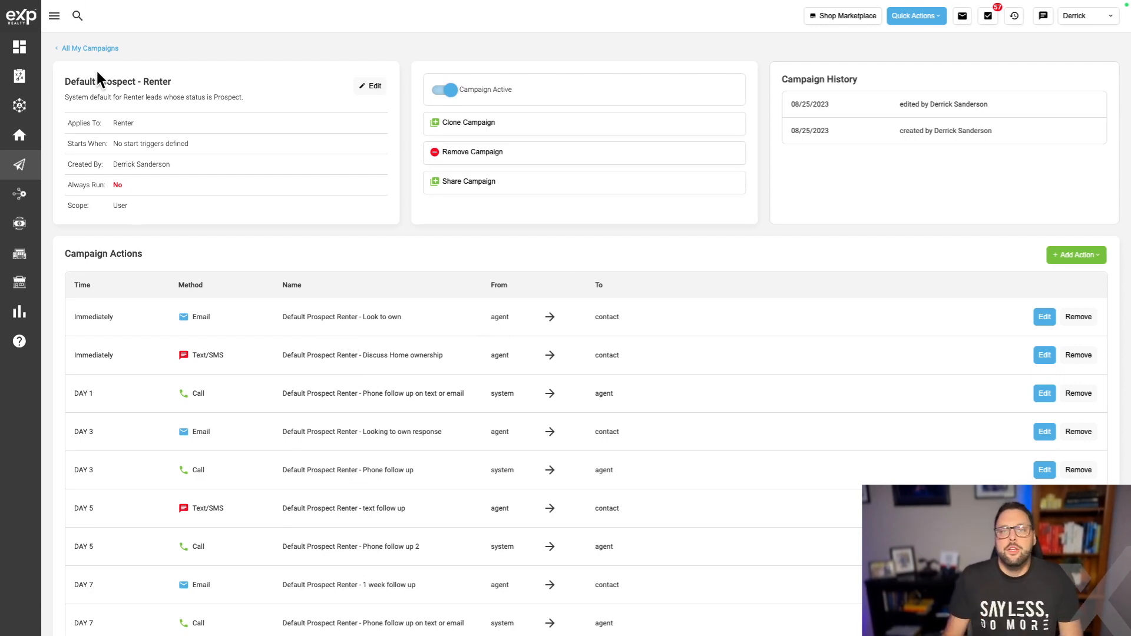
Glance at the Add Action types, then return to All My Campaigns filtered by 'rent'.
{"action": "left_click", "coordinate": [1070, 255]}
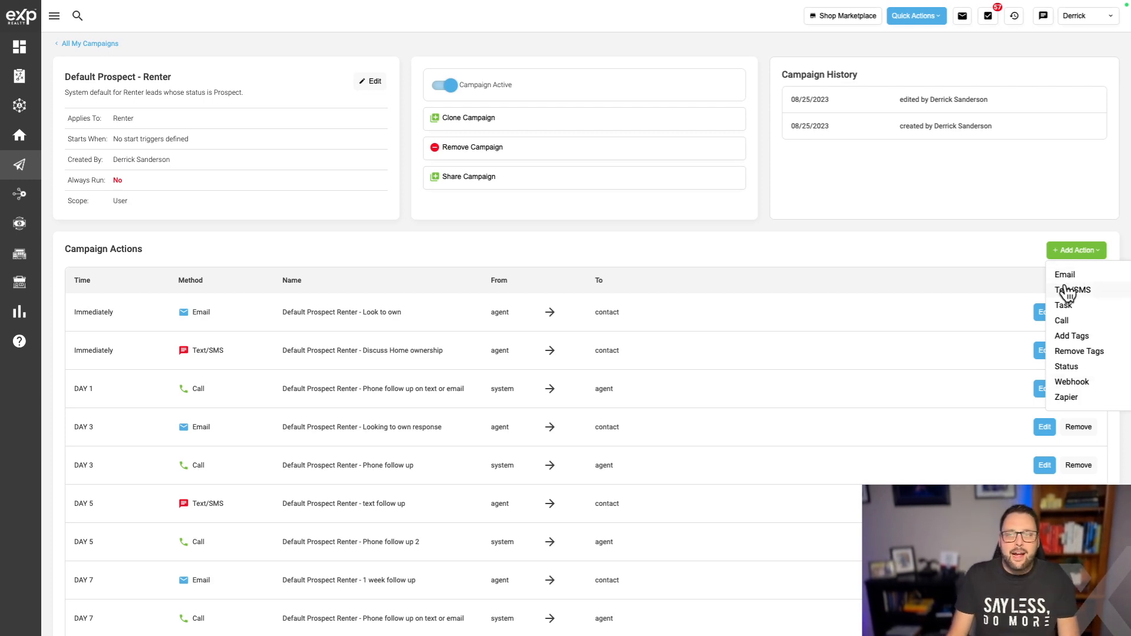
{"action": "left_click", "coordinate": [977, 253]}
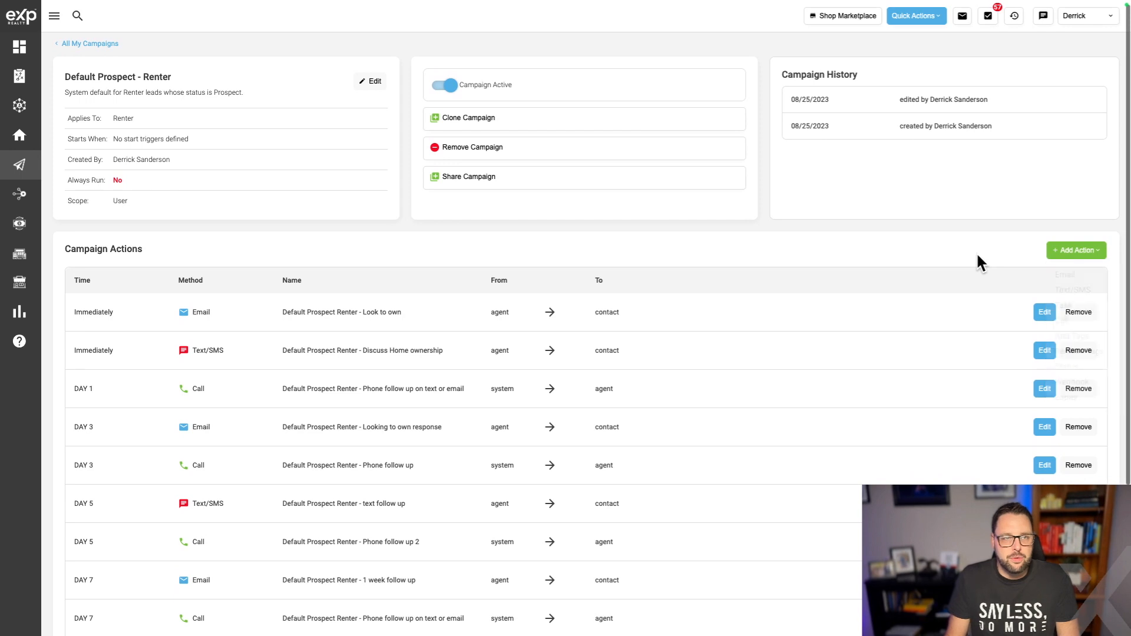
{"action": "left_click", "coordinate": [88, 44]}
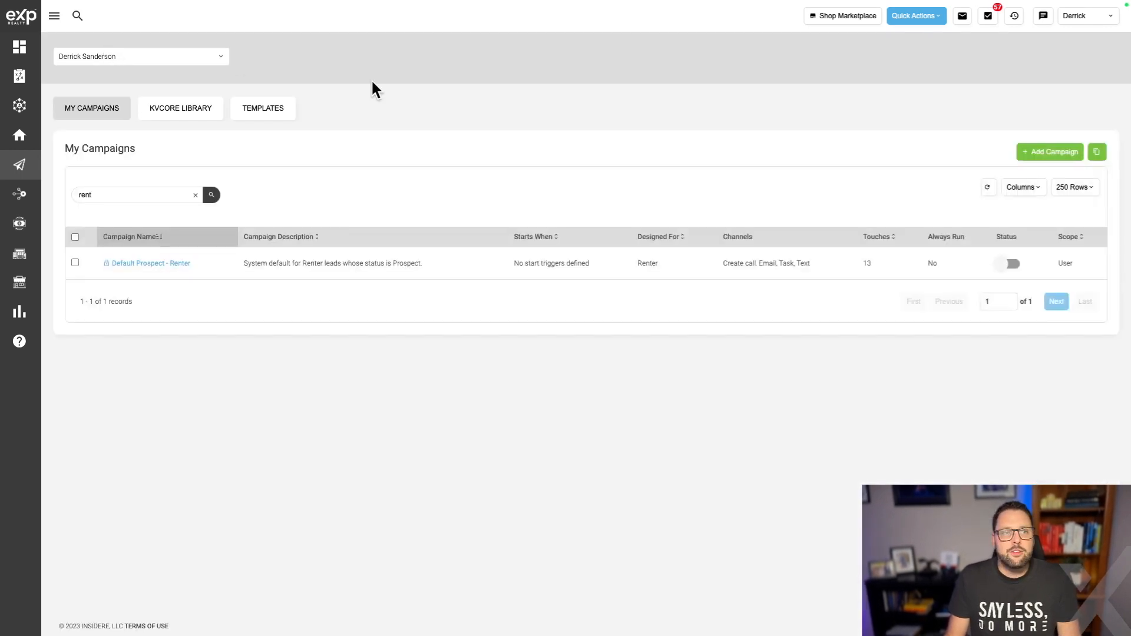
Start a new email template from the Templates tab.
{"action": "left_click", "coordinate": [268, 112]}
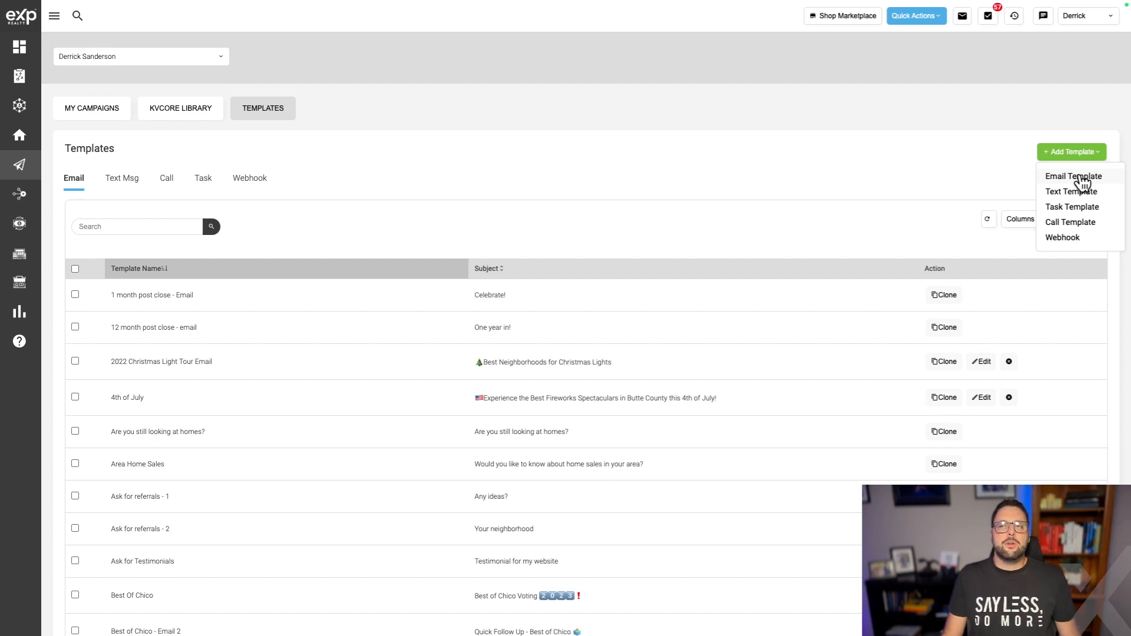
{"action": "left_click", "coordinate": [1079, 177]}
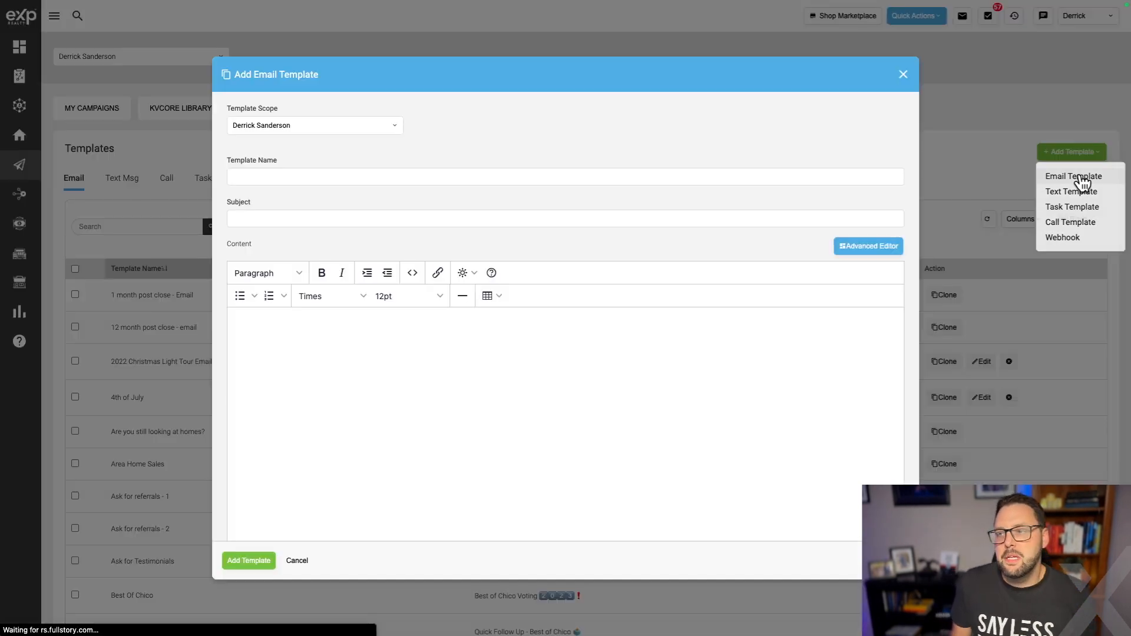
Name the template 'New Buyer - Open House' with subject 'Great To Meet You, Did you see this other...'.
{"action": "left_click", "coordinate": [288, 178]}
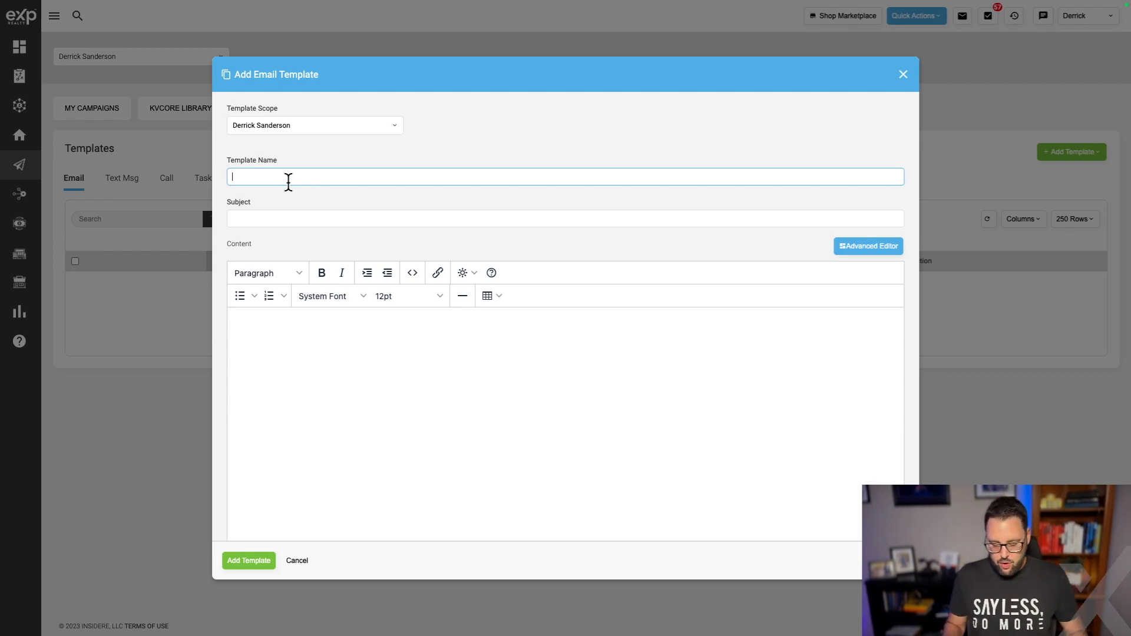
{"action": "type", "text": "New Buyer - Open House"}
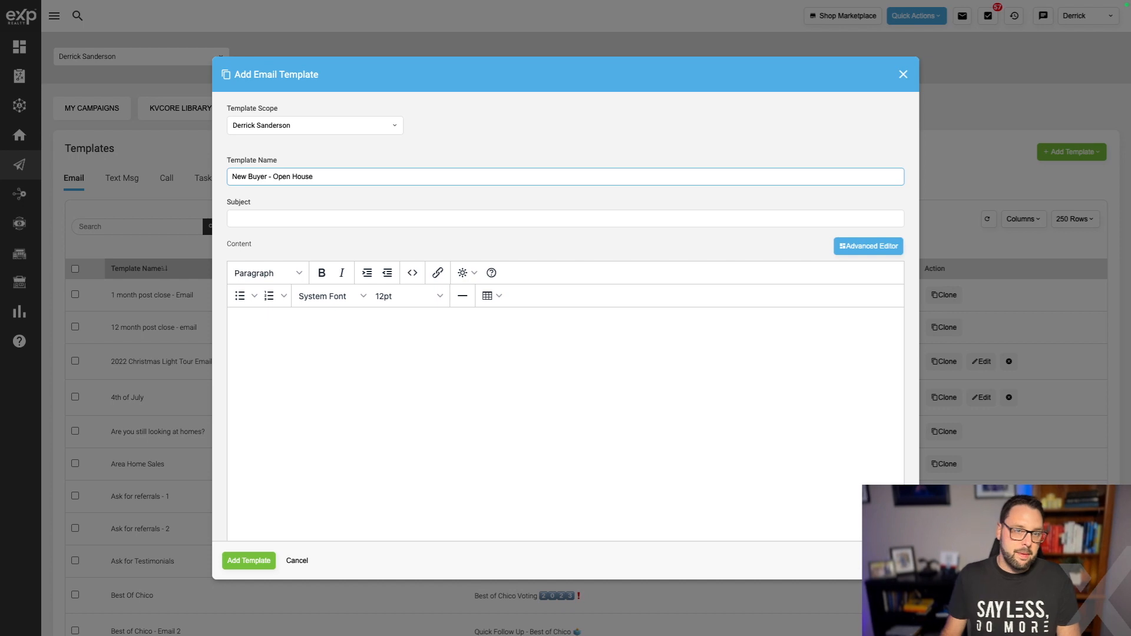
{"action": "left_click", "coordinate": [348, 219]}
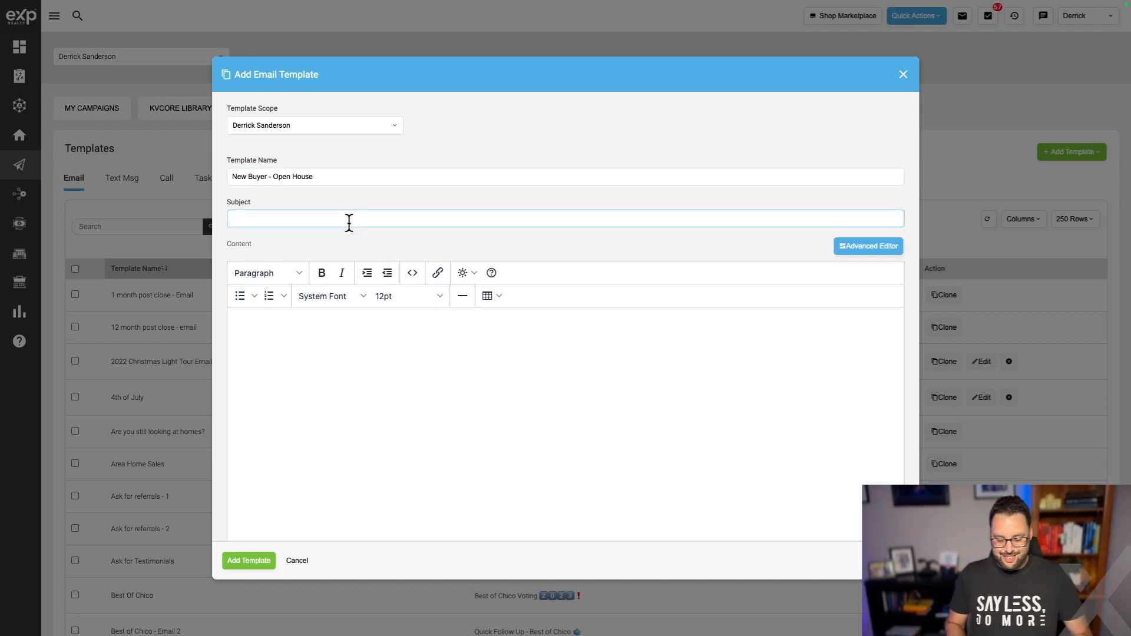
{"action": "type", "text": "W"}
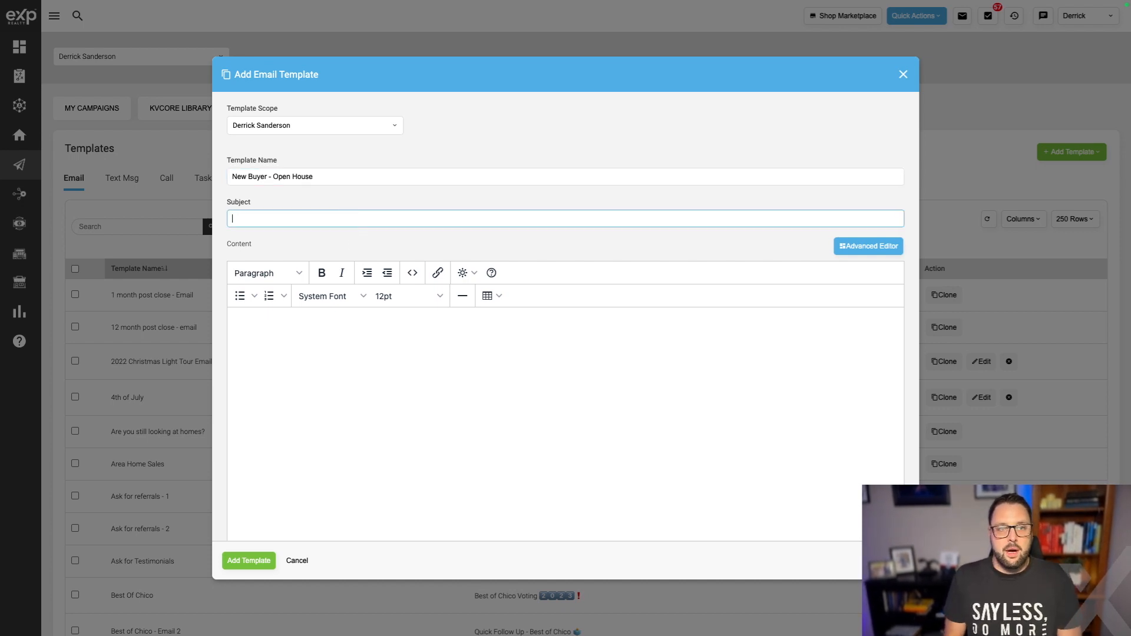
{"action": "type", "text": "Gre"}
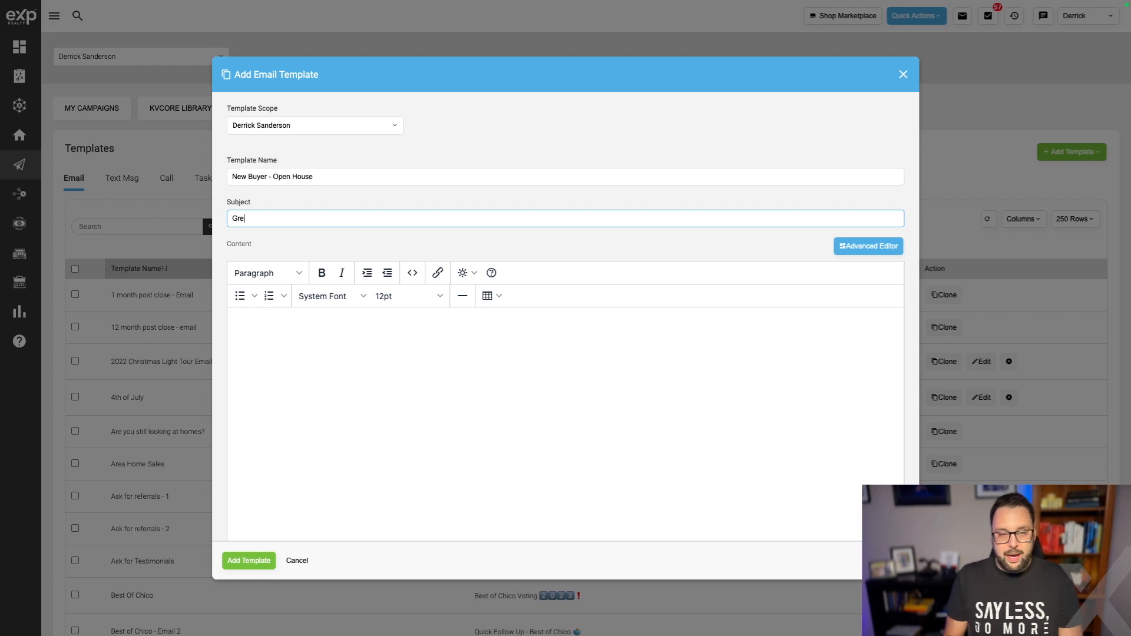
{"action": "type", "text": "at To Meet You, Did you see this other..."}
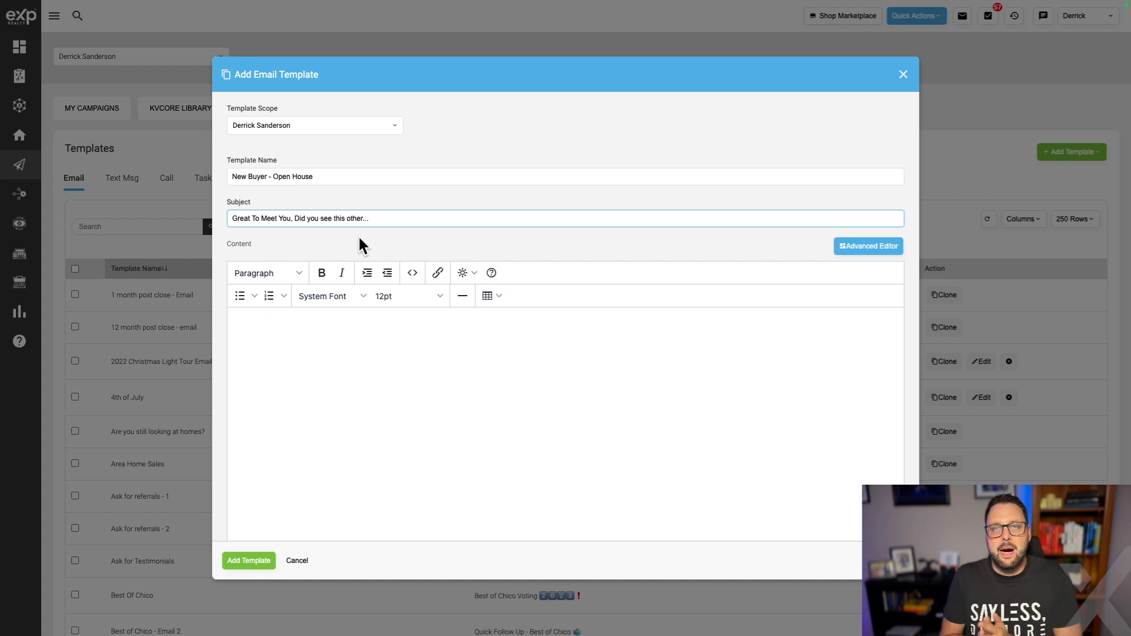
{"action": "left_click", "coordinate": [402, 340]}
Write the body: greet {first_name}, ask for open-house feedback, mention the similar new listing.
{"action": "type", "text": "Hey {first_name}-"}
{"action": "key", "text": "Return"}
{"action": "type", "text": "Was great to  nee"}
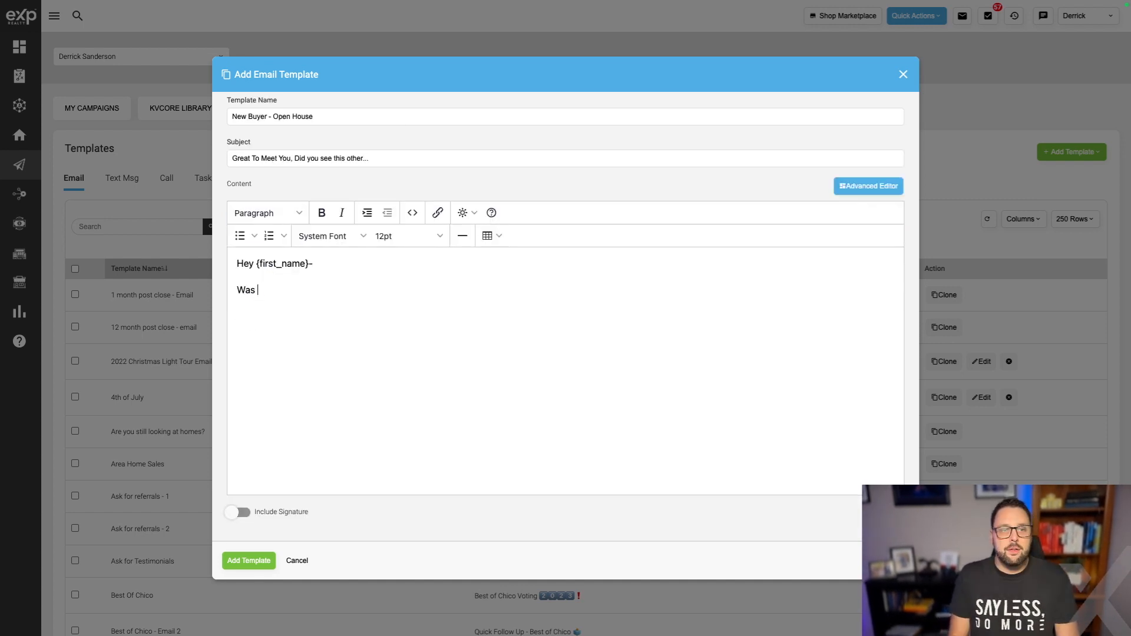
{"action": "key", "text": "BackSpace"}
{"action": "key", "text": "BackSpace"}
{"action": "key", "text": "BackSpace"}
{"action": "key", "text": "BackSpace"}
{"action": "type", "text": "meet "}
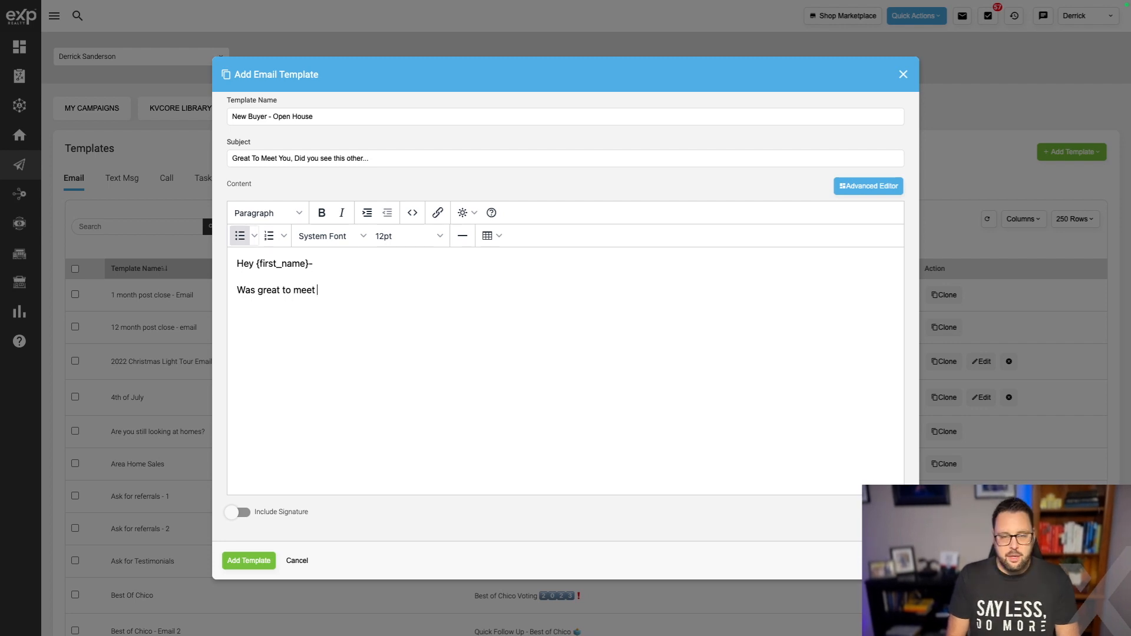
{"action": "type", "text": "you at the Open House today!  I just"}
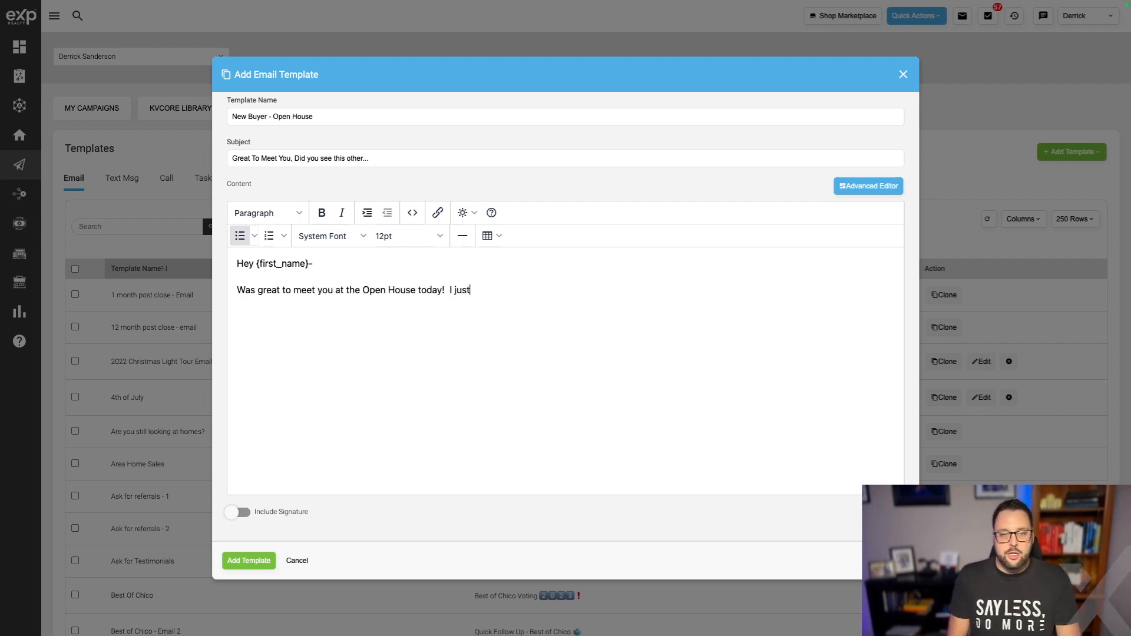
{"action": "type", "text": " wanted to touch base a"}
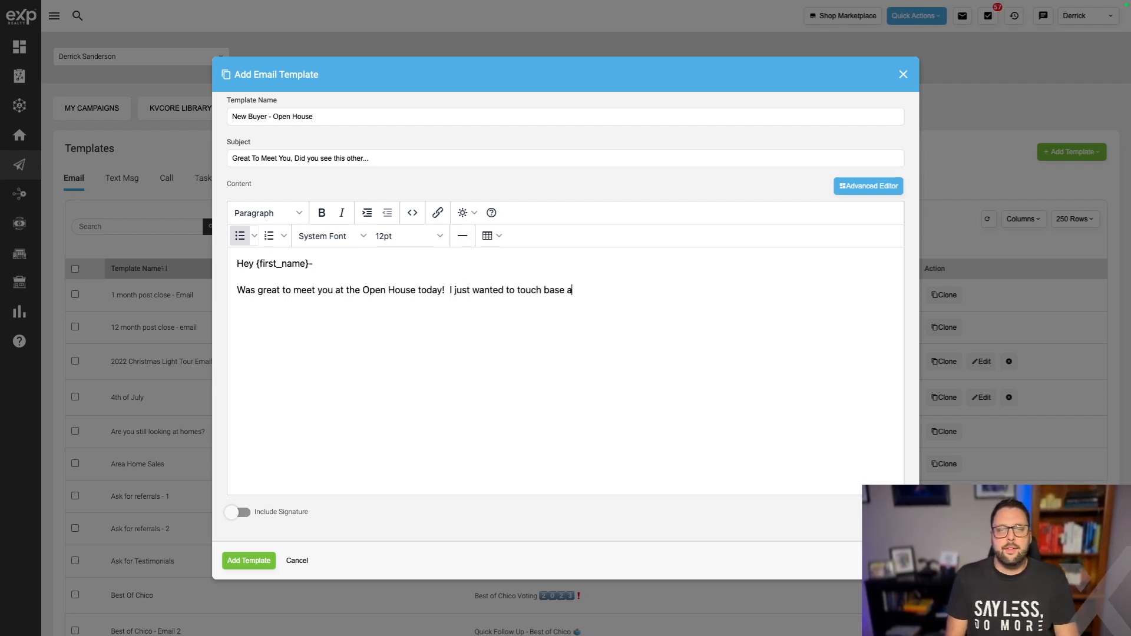
{"action": "type", "text": "nd ask for any feedback you might have for the sellers"}
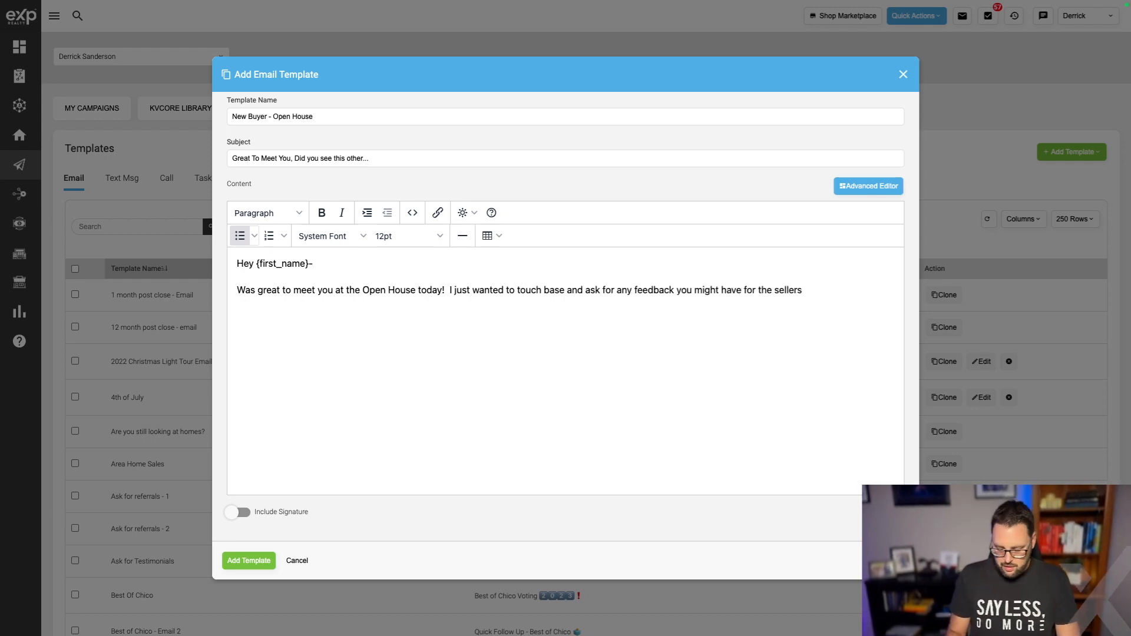
{"action": "type", "text": "!  "}
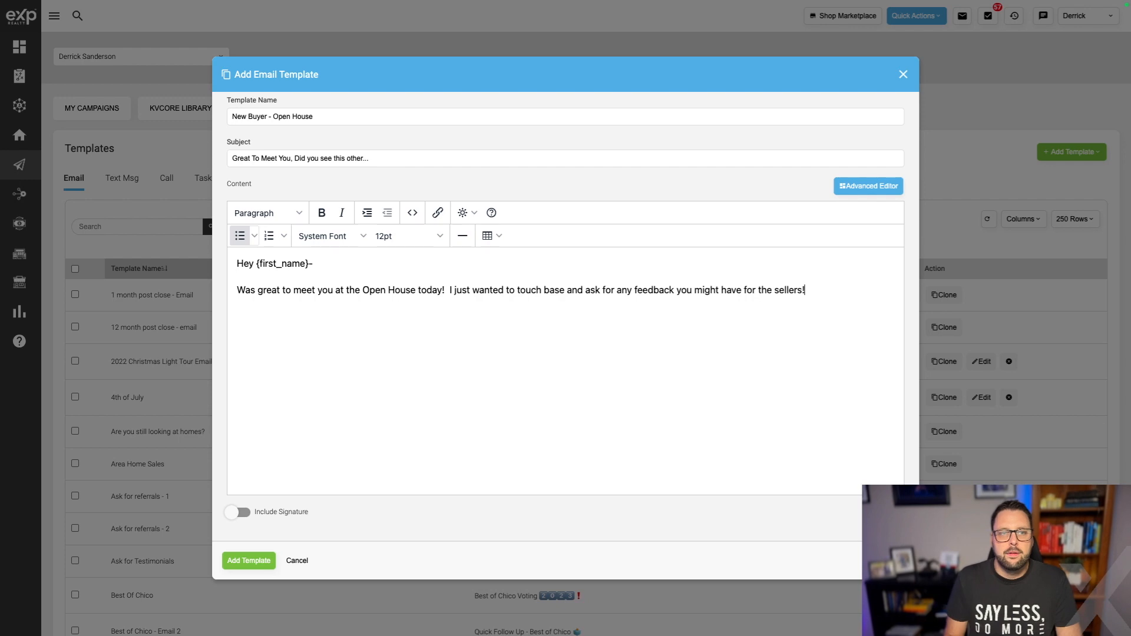
{"action": "type", "text": "Also, wanted to touch"}
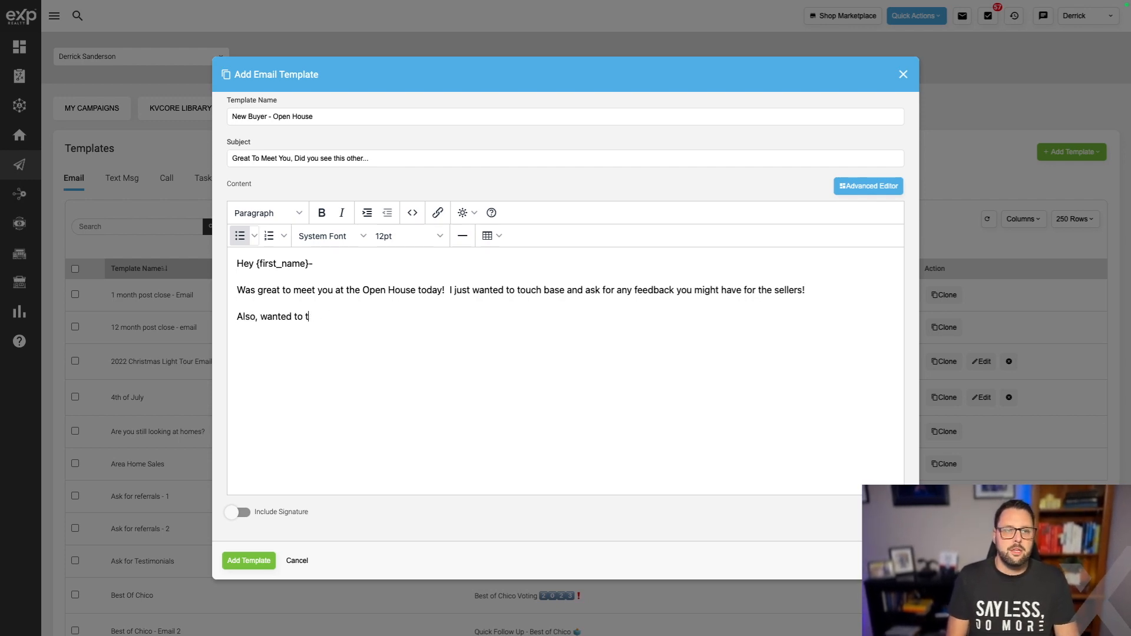
{"action": "key", "text": "BackSpace"}
{"action": "type", "text": "check in and see if you saw that new listing that is similar to the home we met at"}
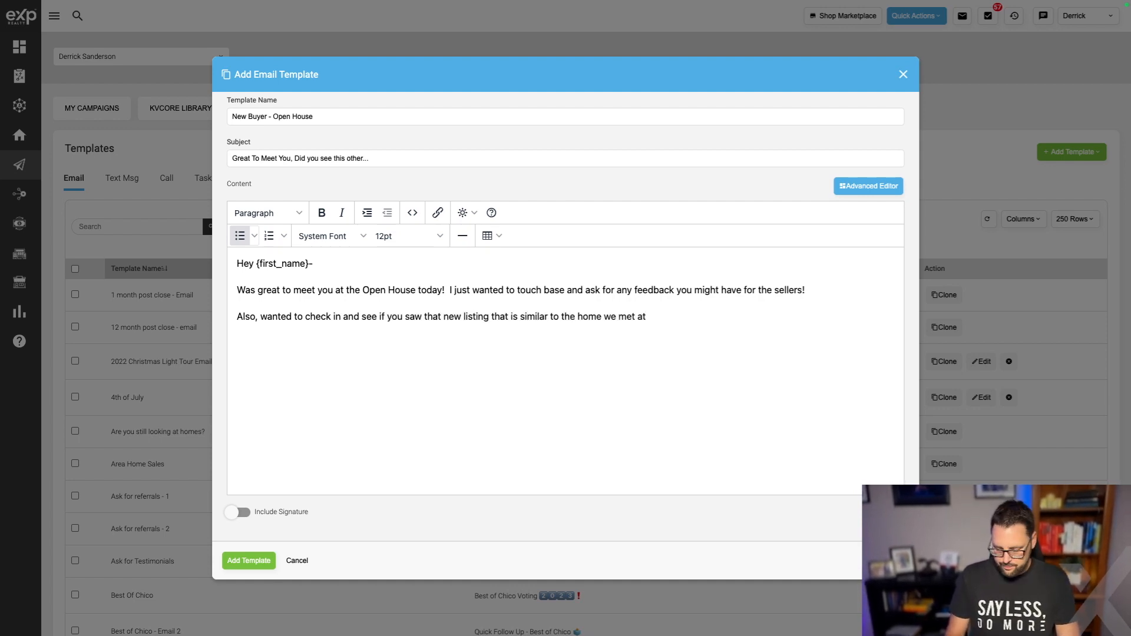
{"action": "type", "text": "?"}
{"action": "key", "text": "Return"}
{"action": "type", "text": "I look forward to connectint!"}
{"action": "key", "text": "BackSpace"}
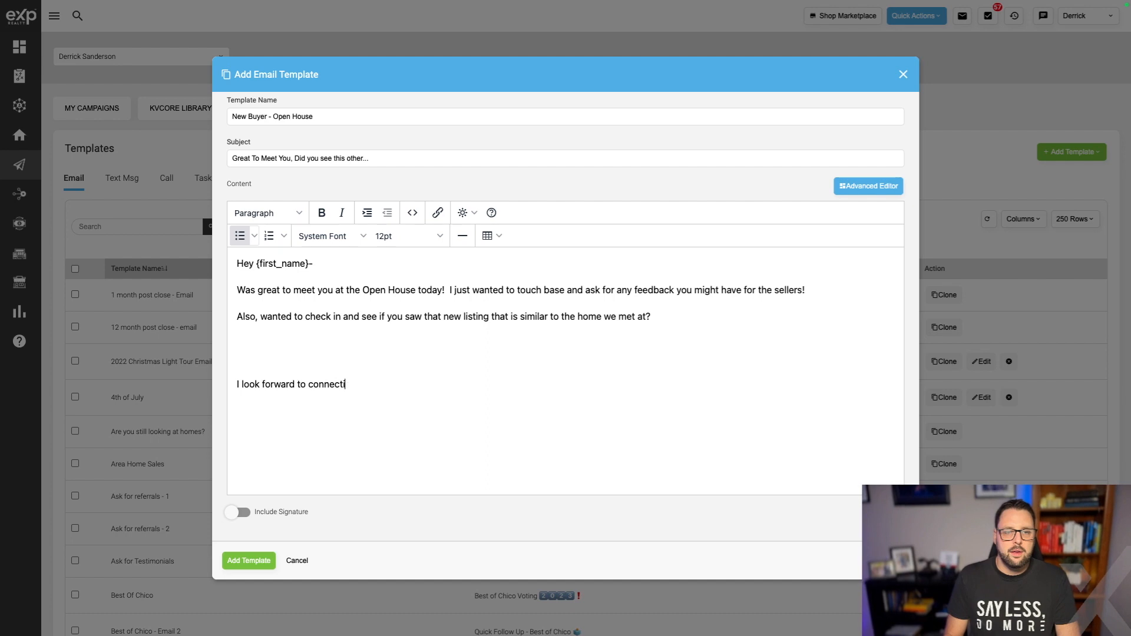
{"action": "type", "text": "!"}
{"action": "key", "text": "Return"}
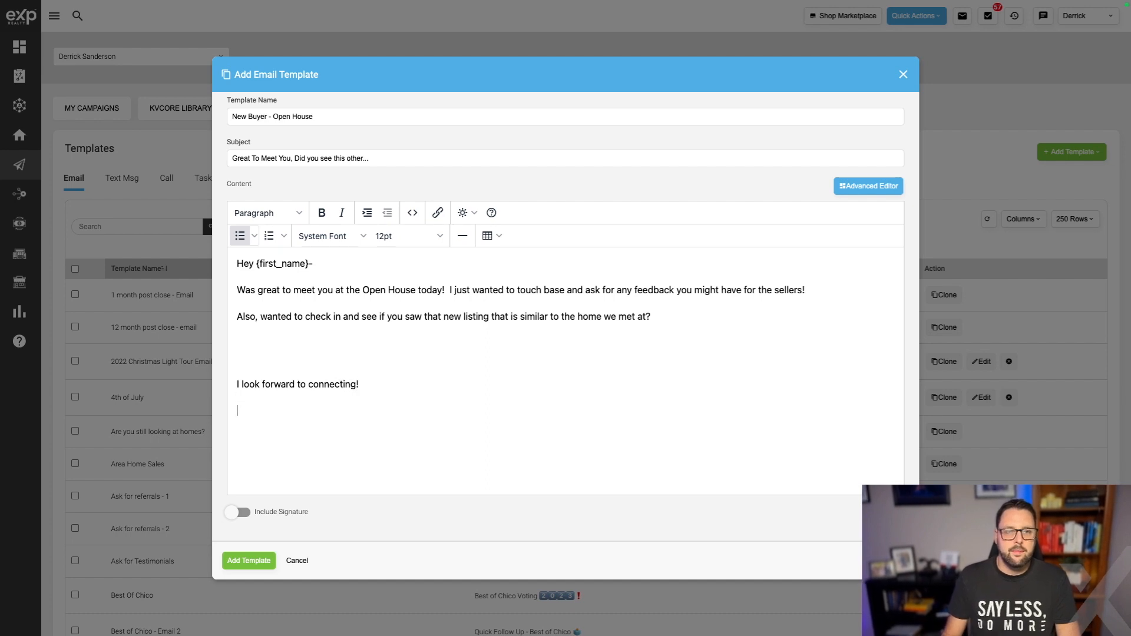
Sign off with agent first name, last name and cell phone merge fields, then save the template.
{"action": "left_click", "coordinate": [471, 213]}
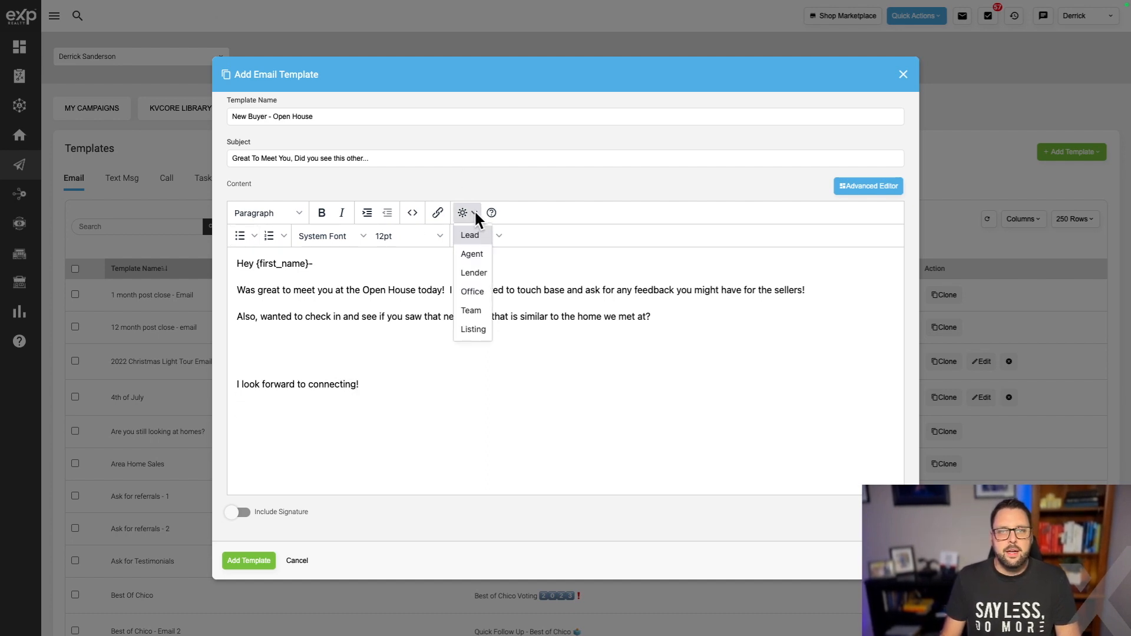
{"action": "mouse_move", "coordinate": [472, 254]}
{"action": "left_click", "coordinate": [522, 258]}
{"action": "left_click", "coordinate": [480, 235]}
{"action": "mouse_move", "coordinate": [478, 256]}
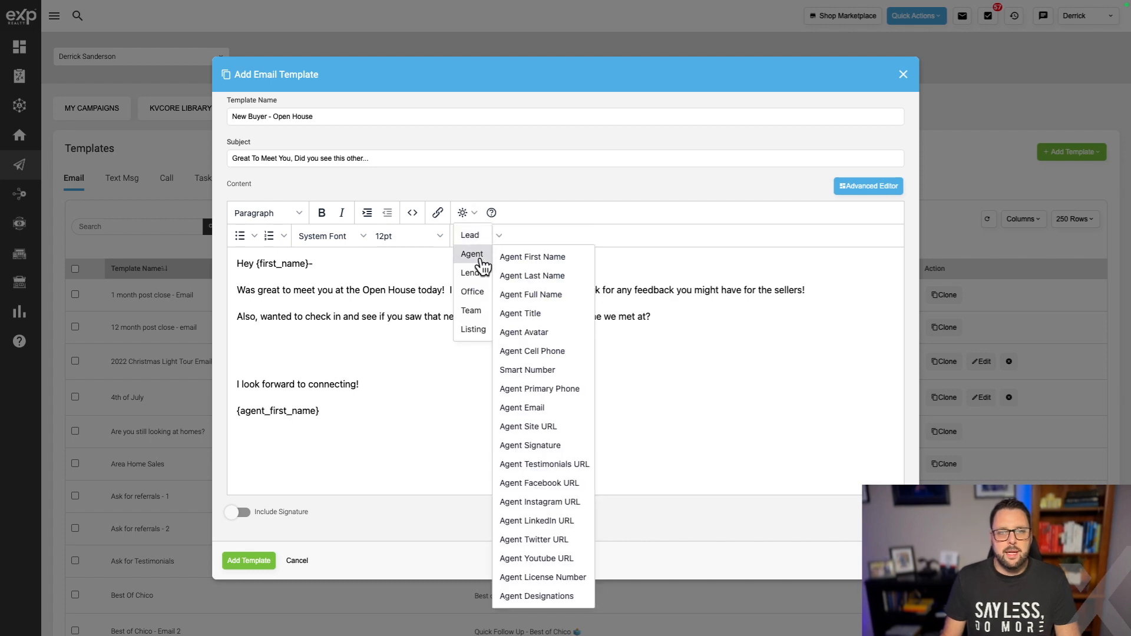
{"action": "left_click", "coordinate": [563, 277]}
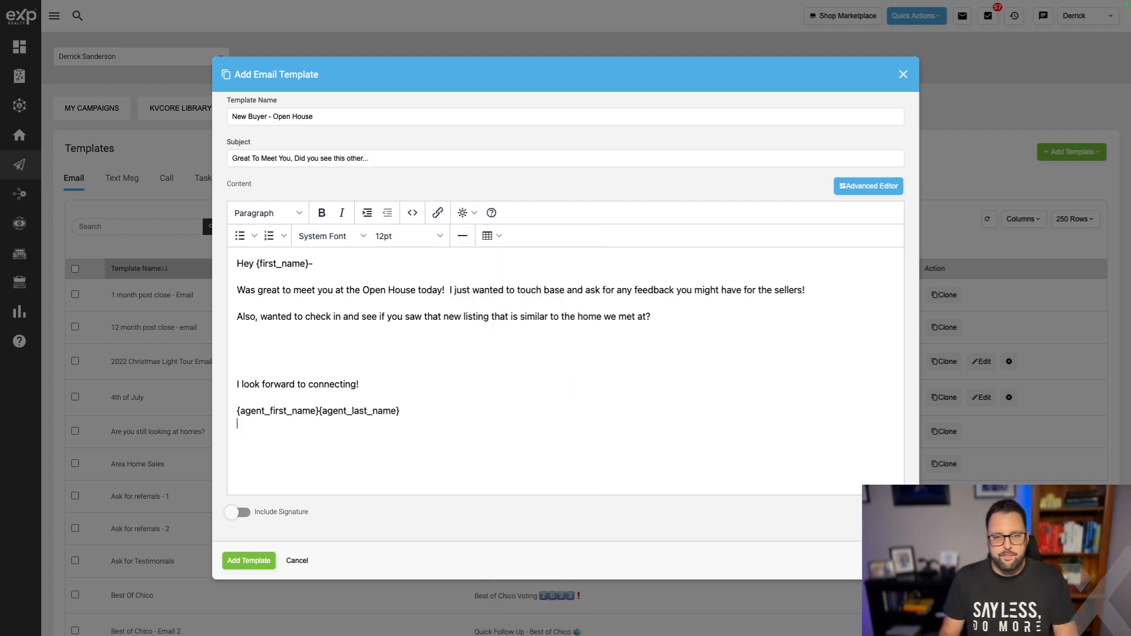
{"action": "left_click", "coordinate": [464, 214]}
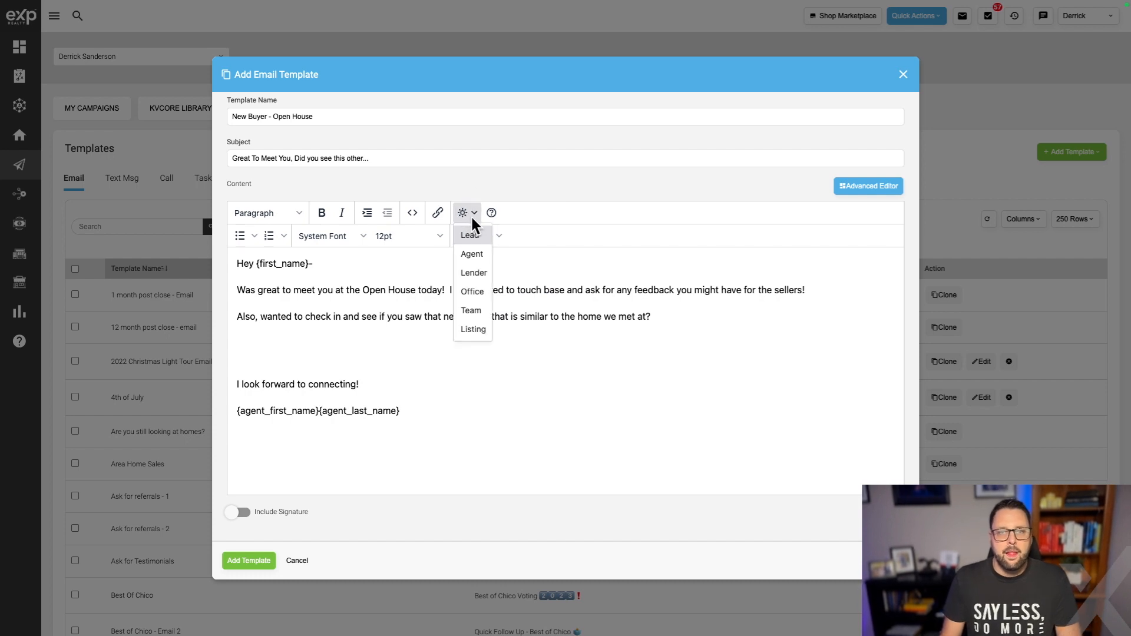
{"action": "mouse_move", "coordinate": [474, 257]}
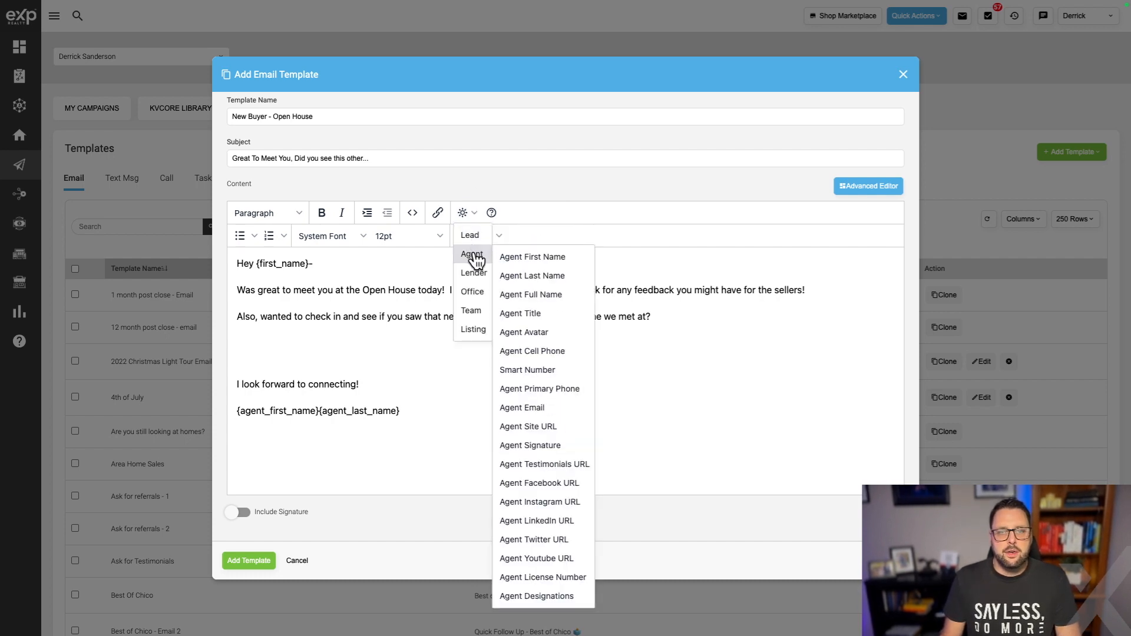
{"action": "left_click", "coordinate": [551, 352]}
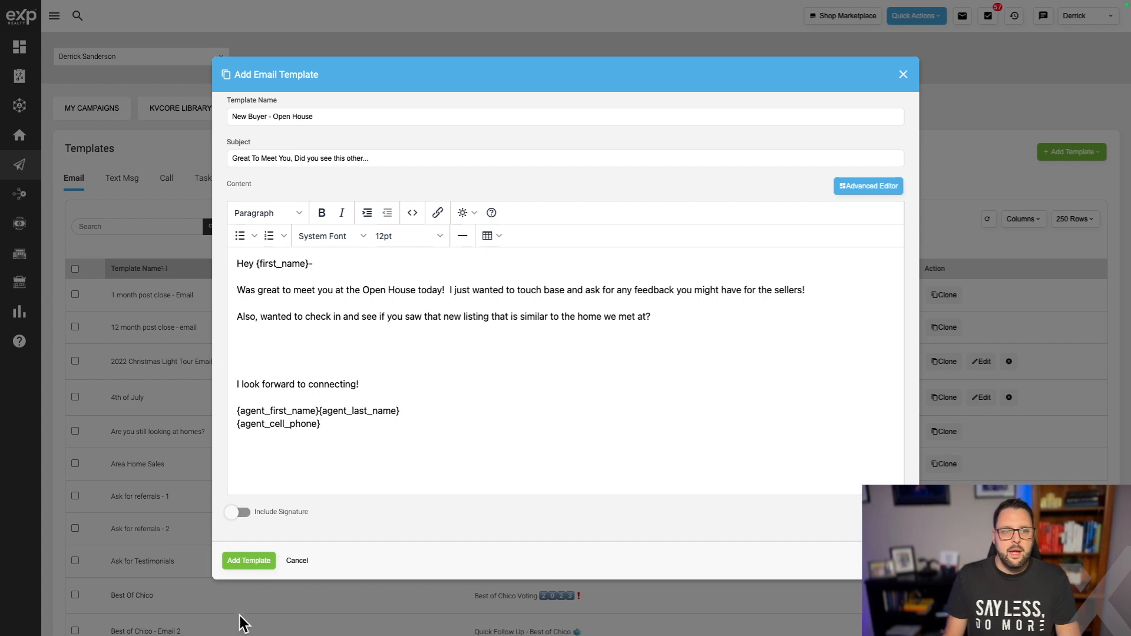
{"action": "left_click", "coordinate": [250, 563]}
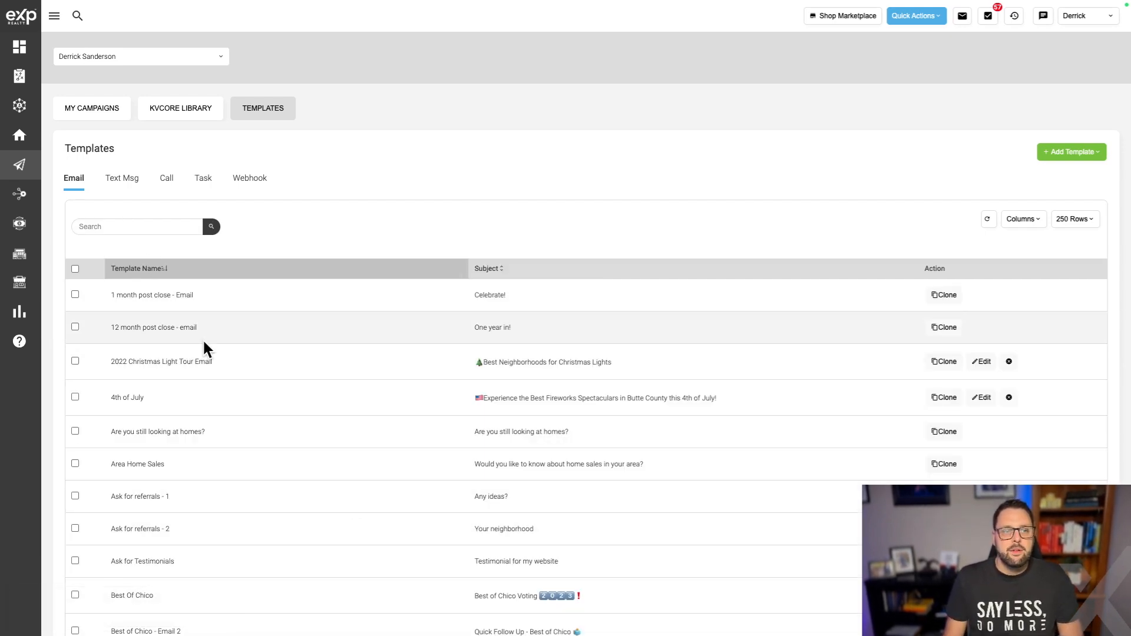
Browse down the full email templates list, return to the top and focus the Search box.
{"action": "scroll", "coordinate": [213, 596], "scroll_direction": "down", "scroll_amount": 5}
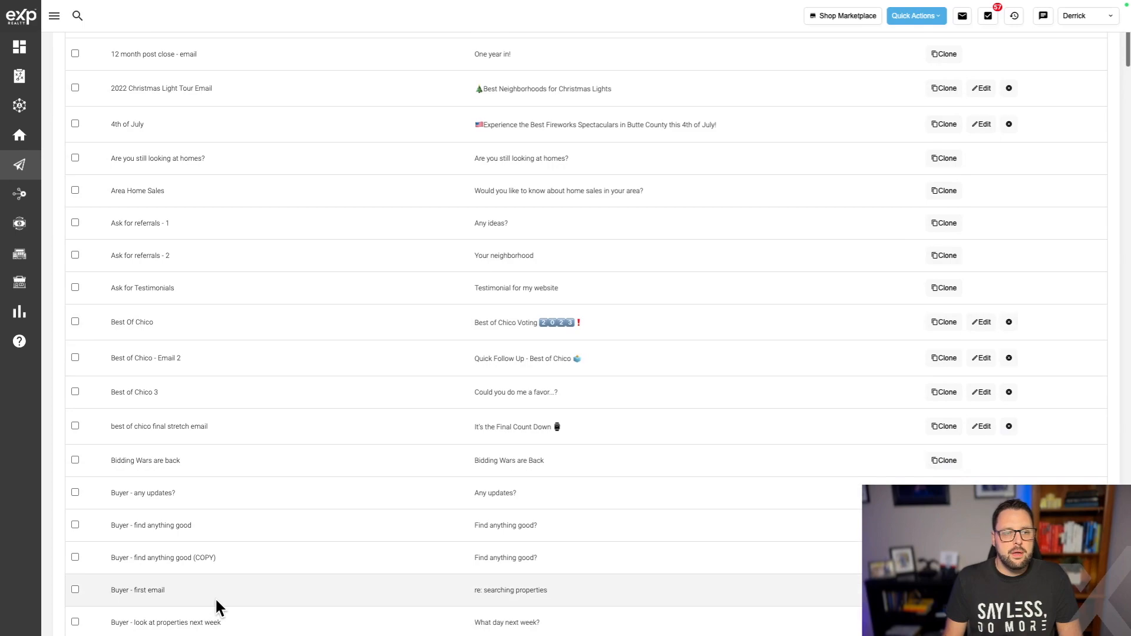
{"action": "scroll", "coordinate": [215, 601], "scroll_direction": "down", "scroll_amount": 8}
{"action": "scroll", "coordinate": [216, 603], "scroll_direction": "down", "scroll_amount": 20}
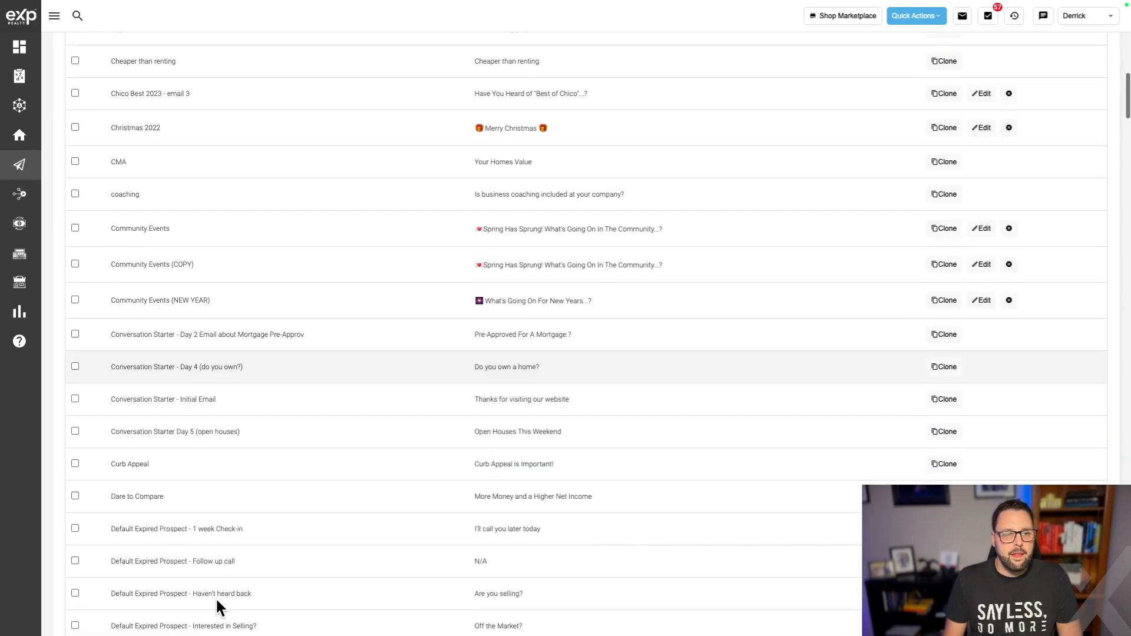
{"action": "scroll", "coordinate": [216, 607], "scroll_direction": "down", "scroll_amount": 20}
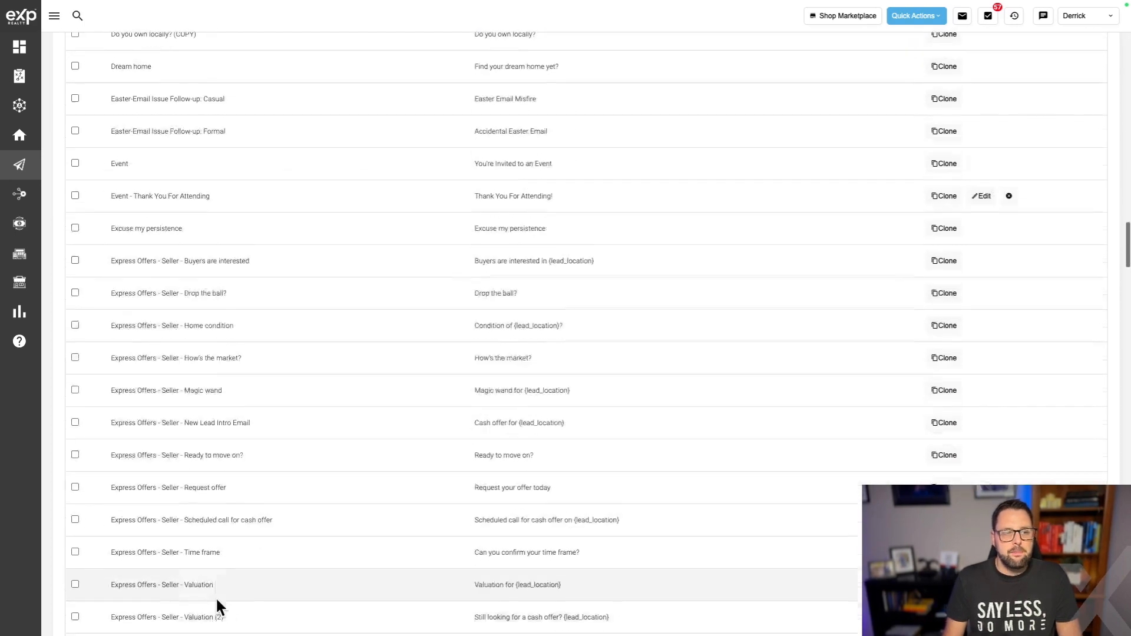
{"action": "scroll", "coordinate": [214, 595], "scroll_direction": "down", "scroll_amount": 3}
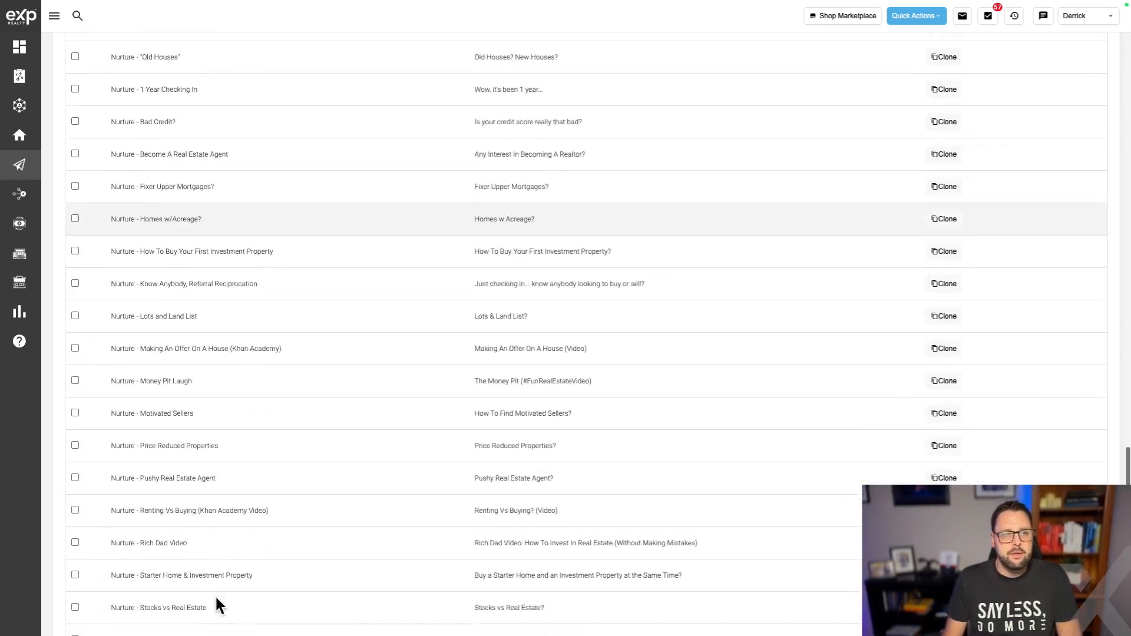
{"action": "scroll", "coordinate": [151, 250], "scroll_direction": "down", "scroll_amount": 10}
{"action": "scroll", "coordinate": [151, 254], "scroll_direction": "down", "scroll_amount": 20}
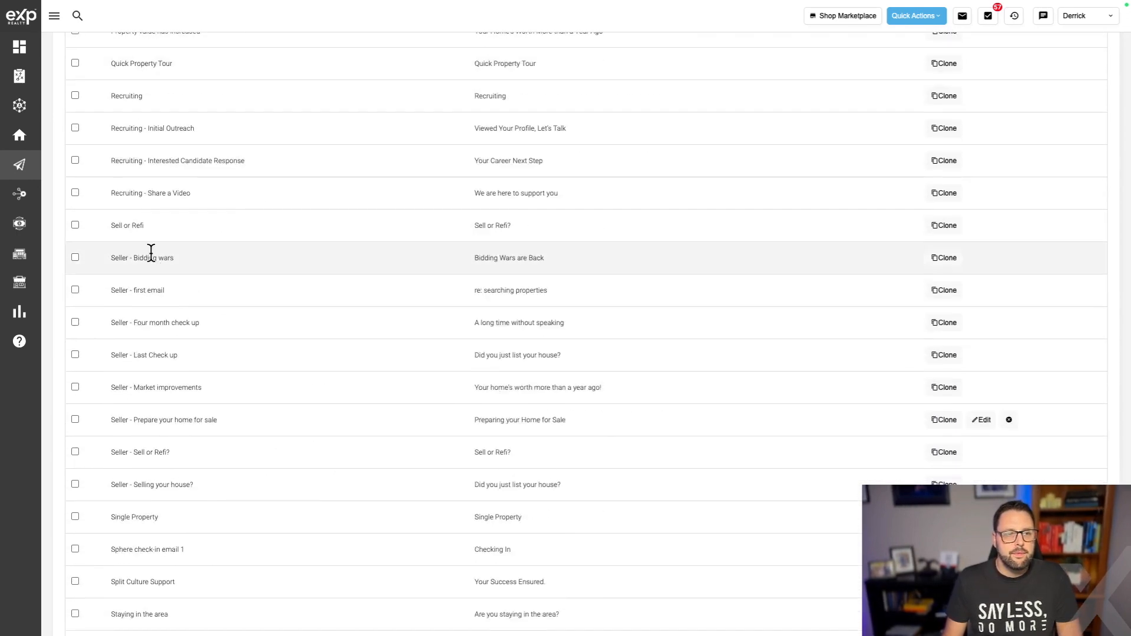
{"action": "scroll", "coordinate": [162, 296], "scroll_direction": "up", "scroll_amount": 20}
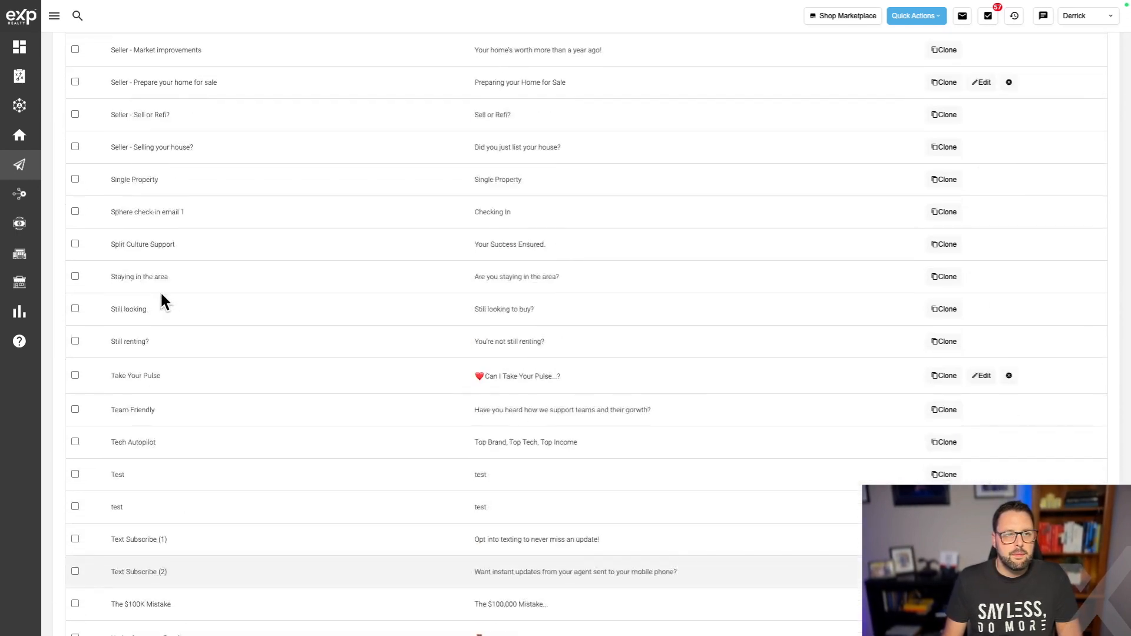
{"action": "scroll", "coordinate": [161, 295], "scroll_direction": "up", "scroll_amount": 20}
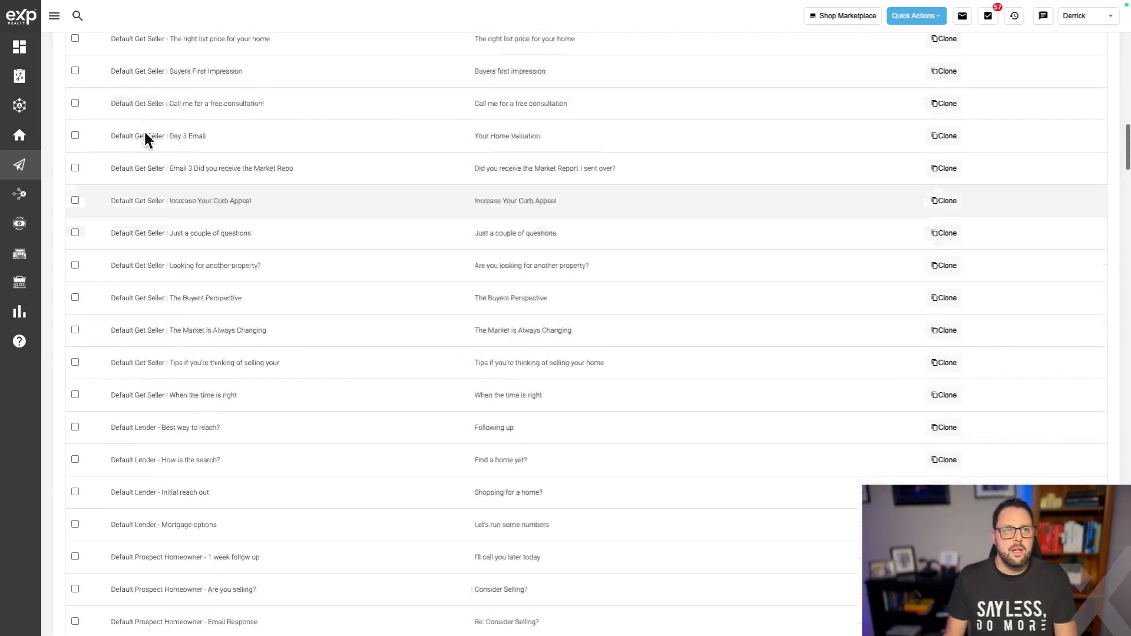
{"action": "left_click", "coordinate": [123, 225]}
Create buyer campaign 'Open House Buyer Follow Up', described as following up with prospective buyers at open house.
{"action": "type", "text": "O"}
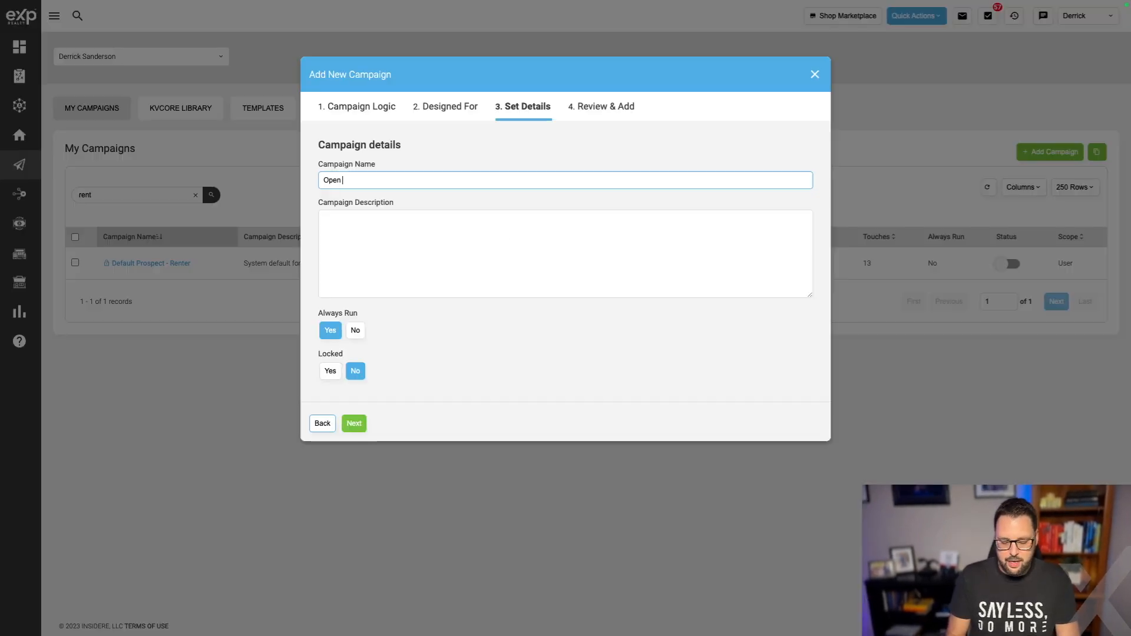
{"action": "type", "text": "House Buyer Follow Up"}
{"action": "key", "text": "Tab"}
{"action": "type", "text": "campaign t"}
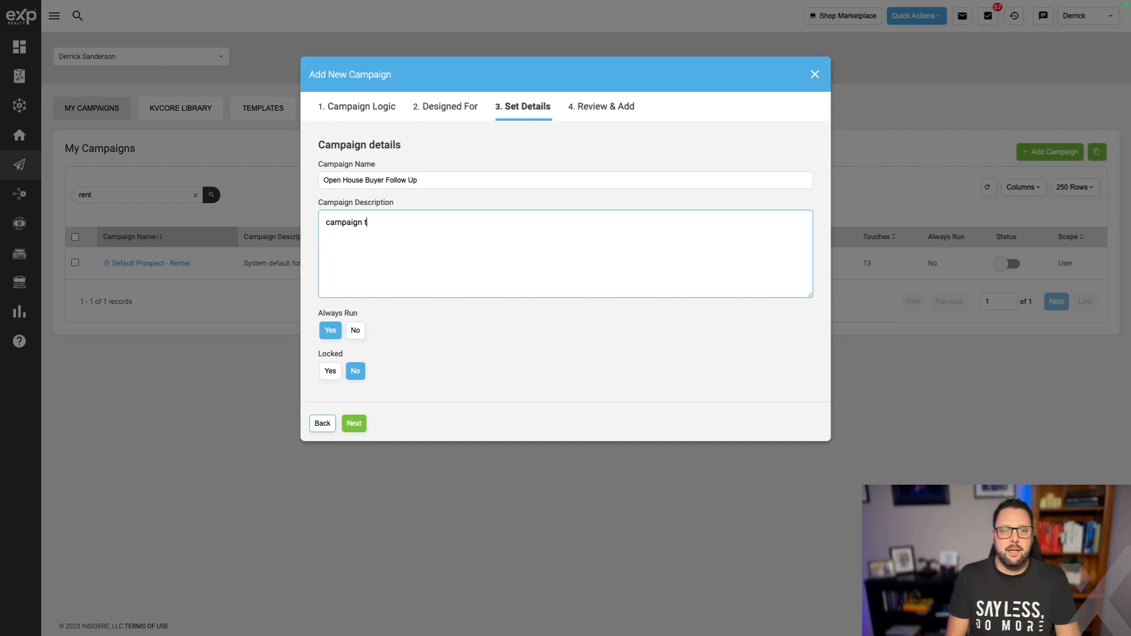
{"action": "type", "text": "o follow up with prospective buyers at open house"}
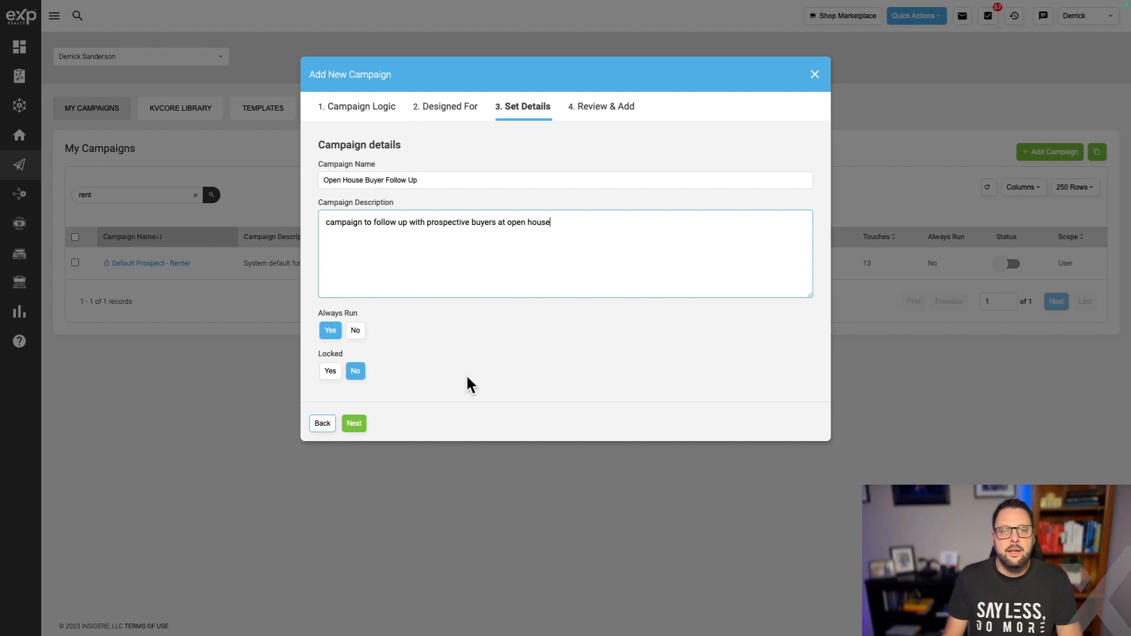
{"action": "left_click", "coordinate": [354, 423]}
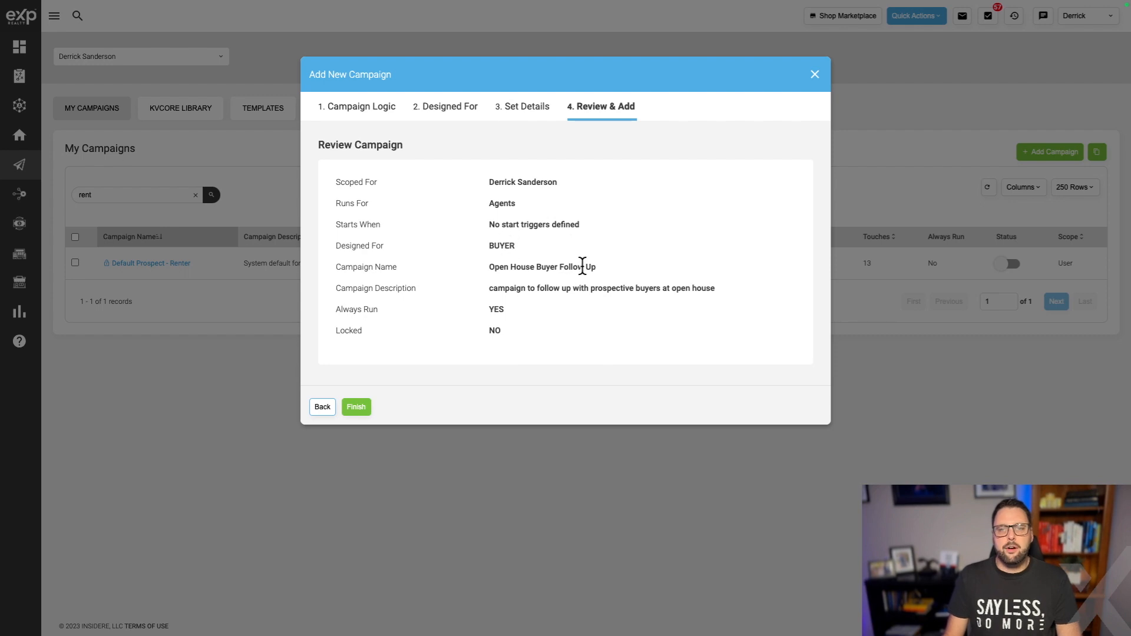
{"action": "left_click", "coordinate": [357, 406]}
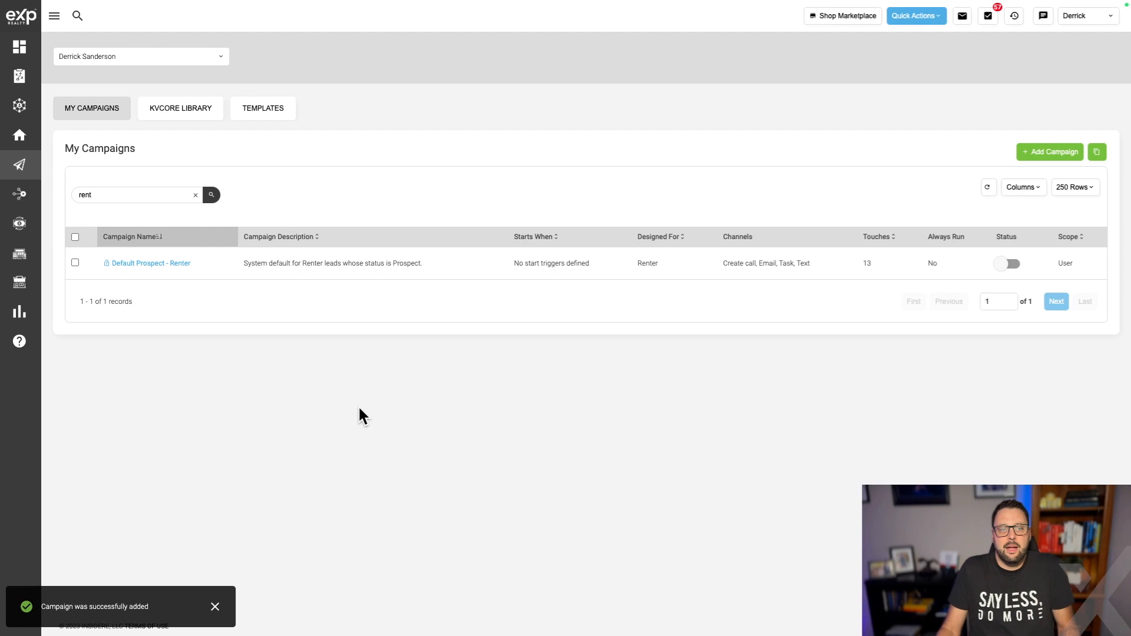
Search campaigns for 'open' and name the new email action 'First Email Follow Up (Immediate)'.
{"action": "left_click", "coordinate": [195, 195]}
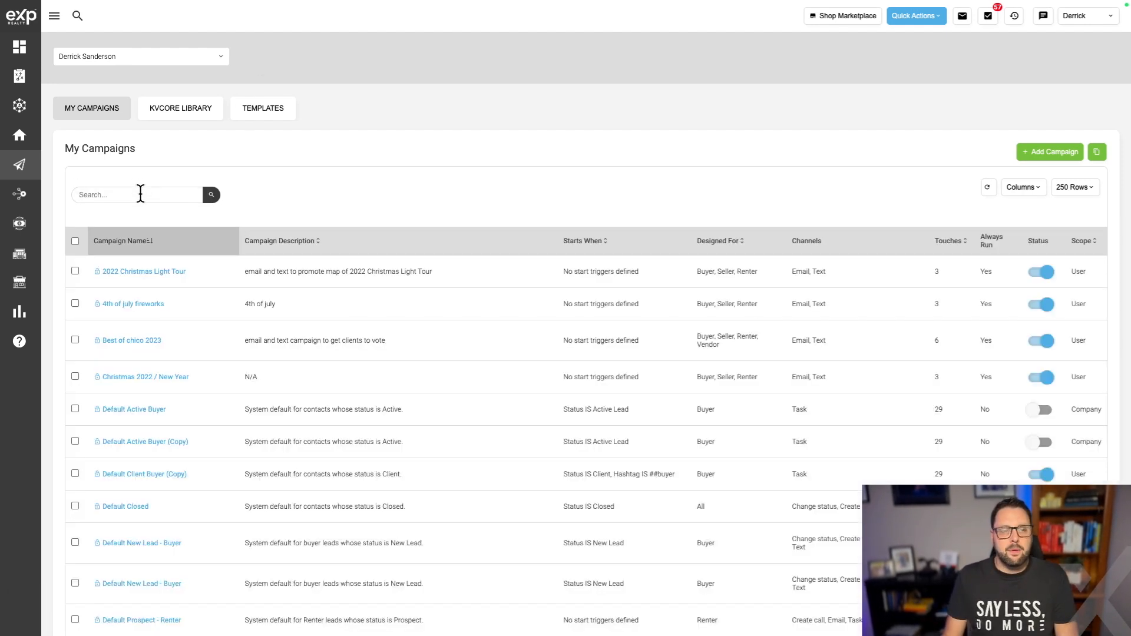
{"action": "left_click", "coordinate": [140, 194]}
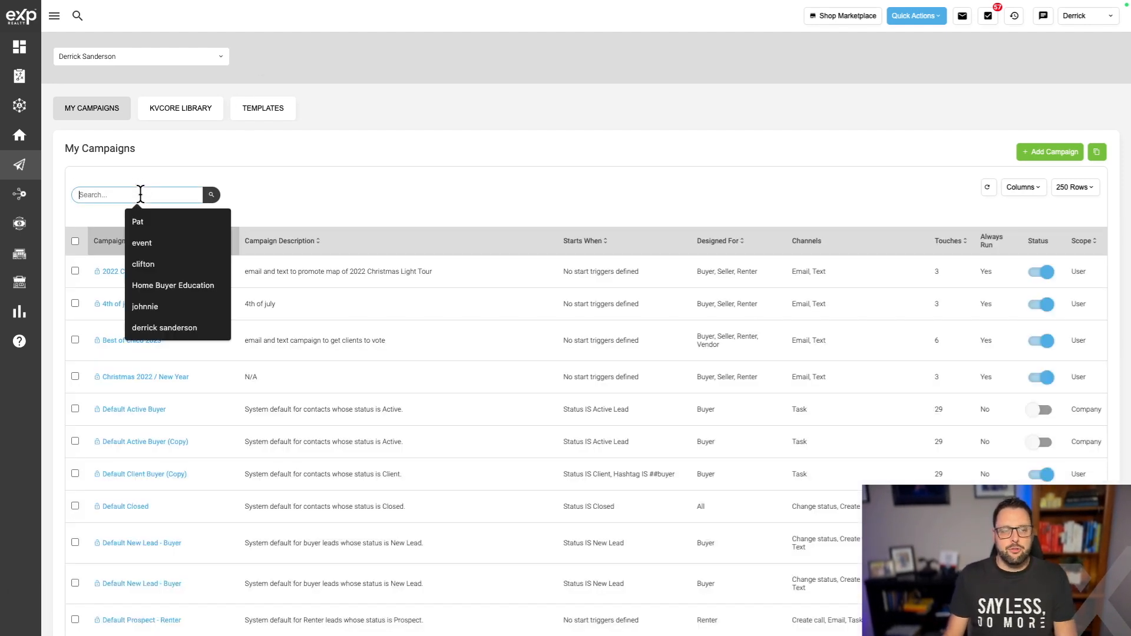
{"action": "type", "text": "open"}
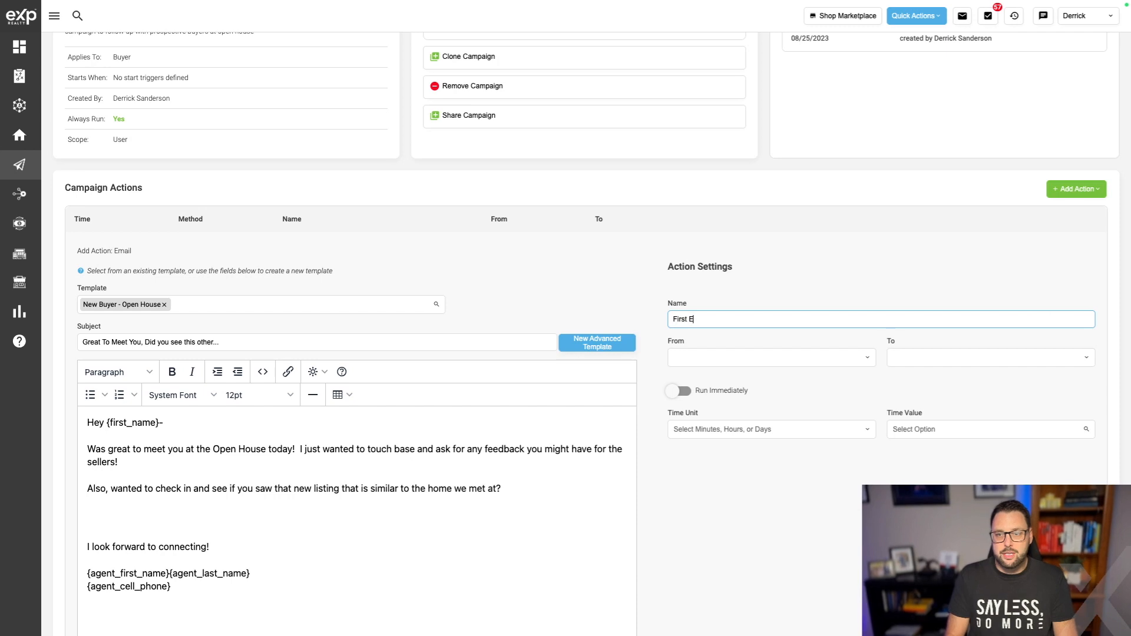
{"action": "type", "text": "mail Follow Up ("}
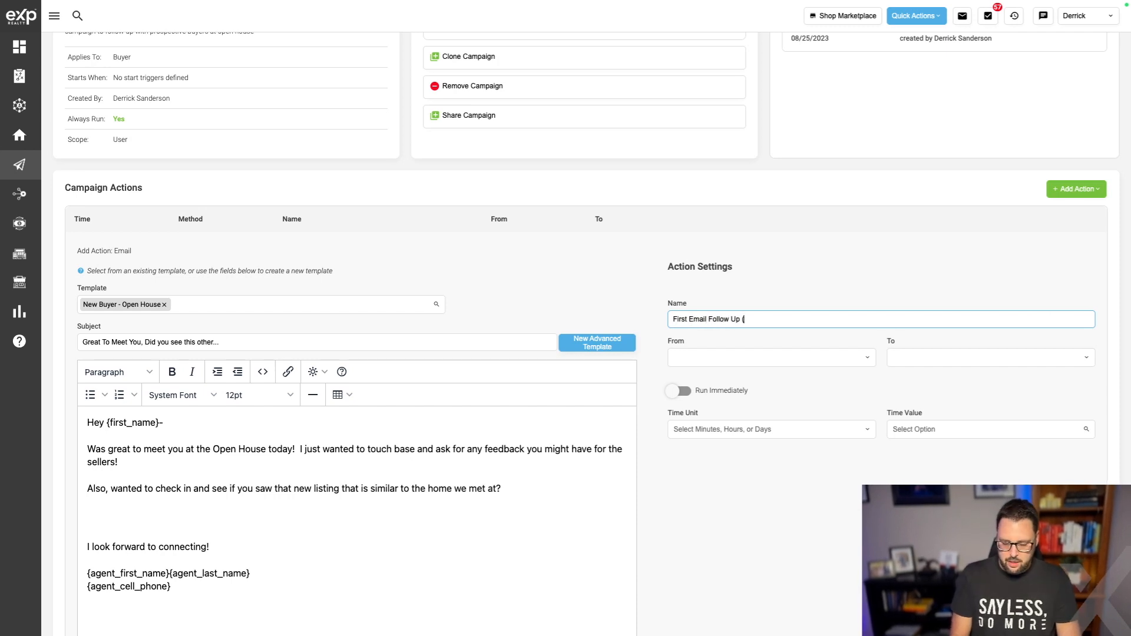
{"action": "type", "text": "Immediate)"}
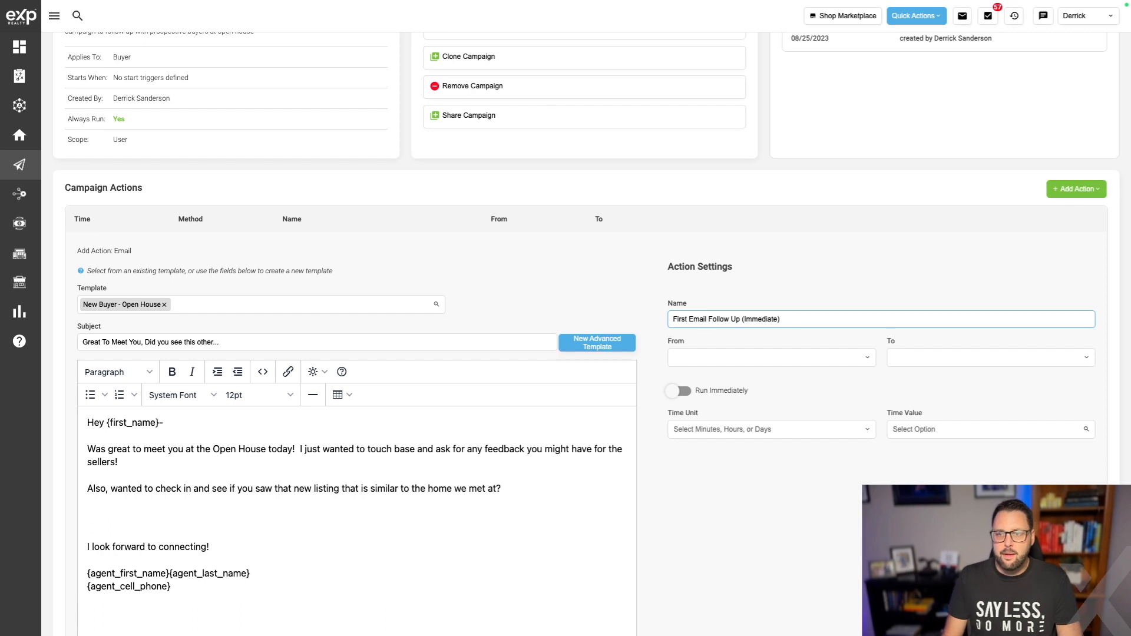
{"action": "left_click", "coordinate": [709, 373]}
Send the email from the agent after a 5-minute delay and save the action.
{"action": "left_click", "coordinate": [710, 359]}
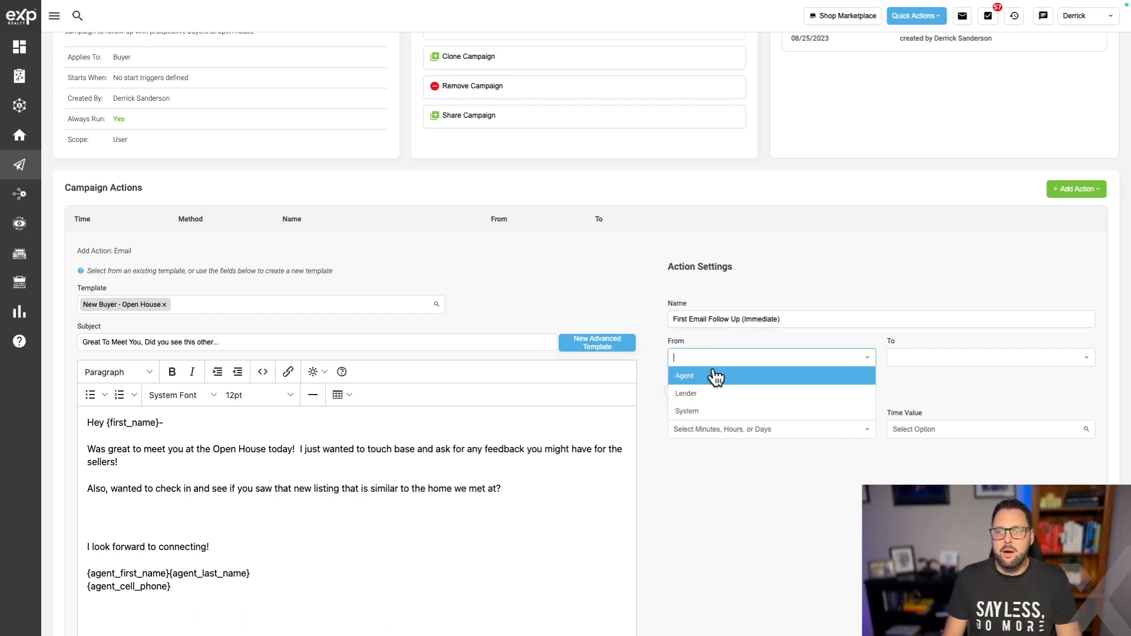
{"action": "left_click", "coordinate": [715, 376]}
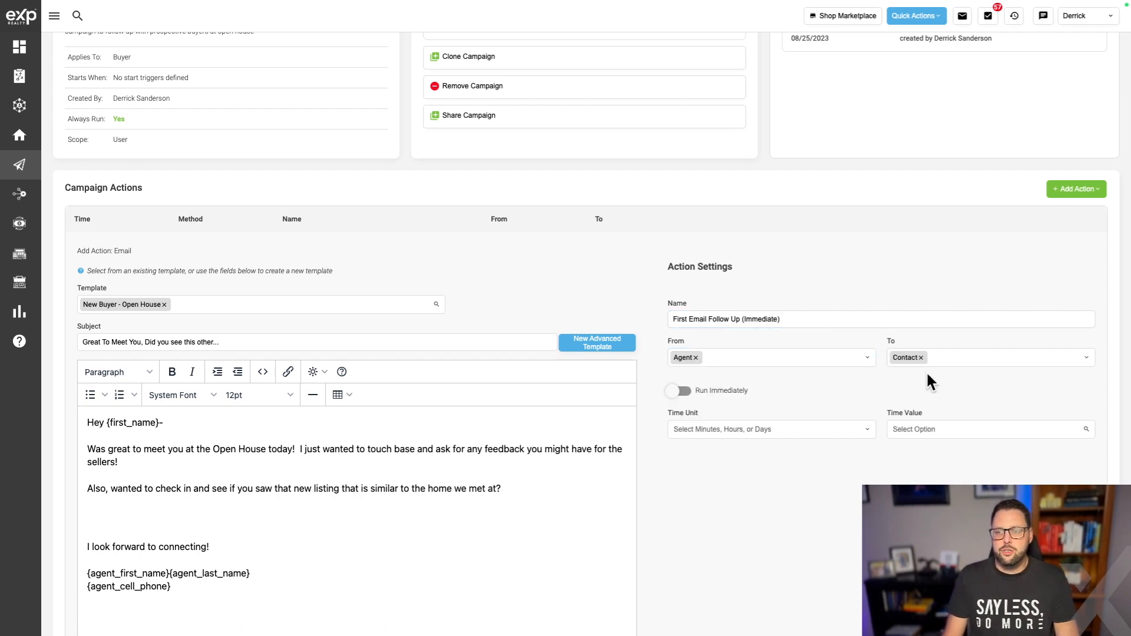
{"action": "scroll", "coordinate": [873, 403], "scroll_direction": "down", "scroll_amount": 1}
{"action": "left_click", "coordinate": [806, 407]}
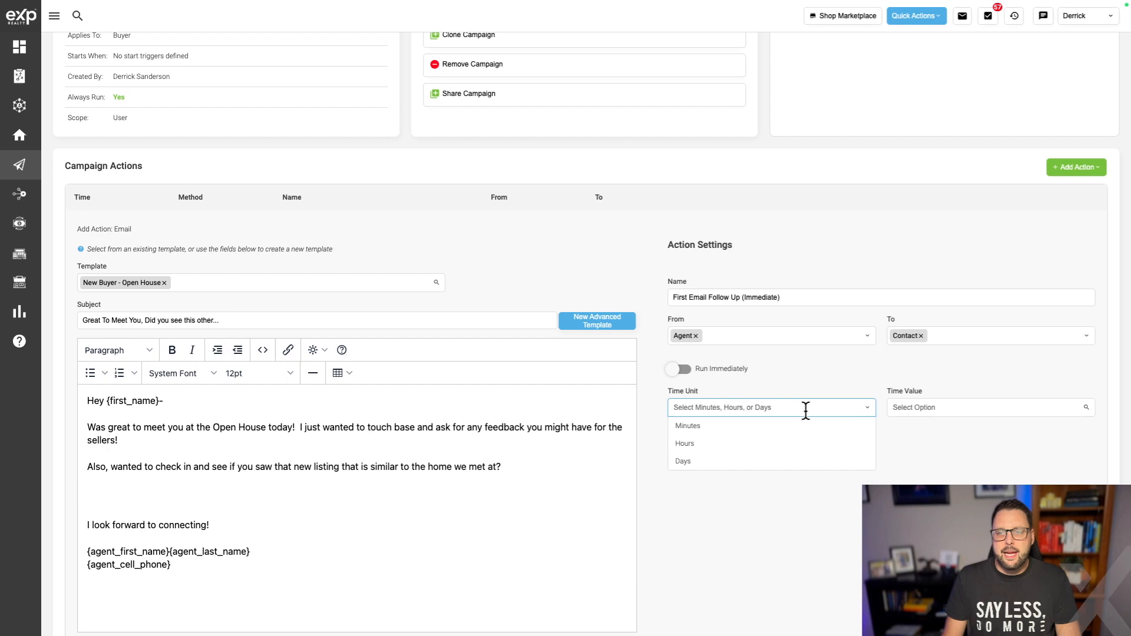
{"action": "left_click", "coordinate": [772, 428]}
{"action": "left_click", "coordinate": [917, 409]}
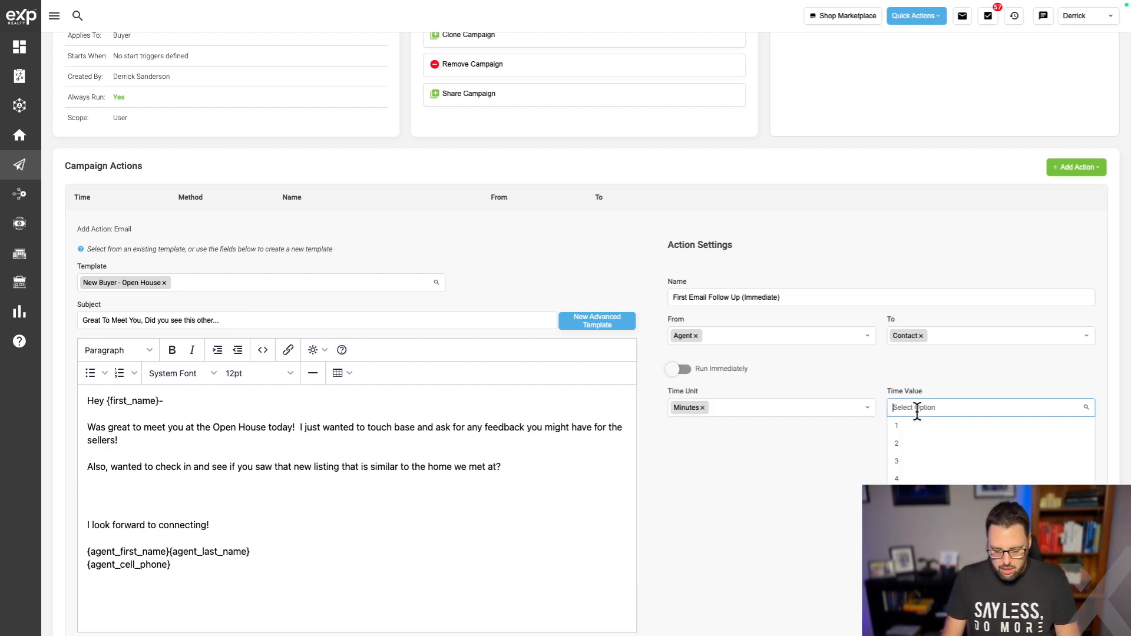
{"action": "type", "text": "5"}
{"action": "key", "text": "Return"}
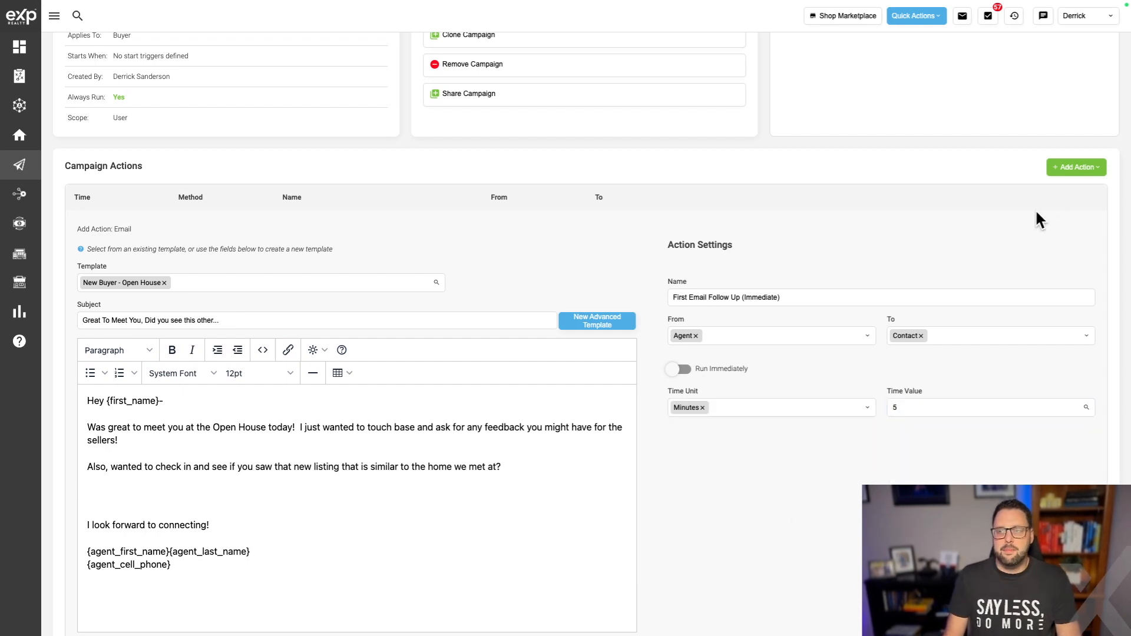
{"action": "scroll", "coordinate": [278, 497], "scroll_direction": "down", "scroll_amount": 3}
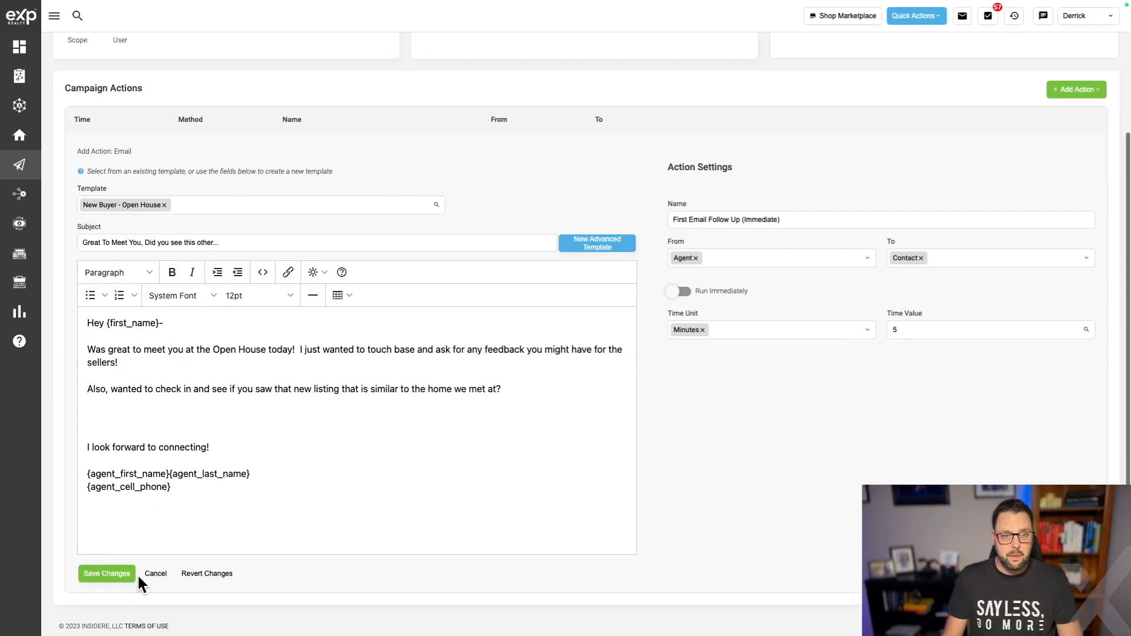
{"action": "left_click", "coordinate": [123, 581]}
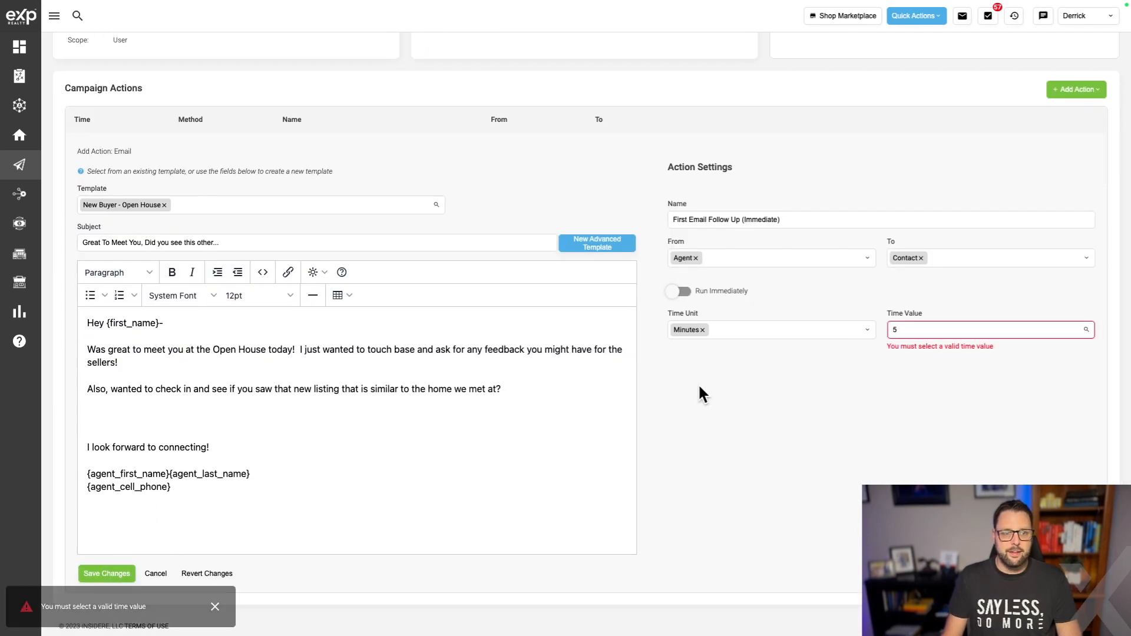
{"action": "left_click", "coordinate": [938, 329]}
{"action": "left_click", "coordinate": [914, 352]}
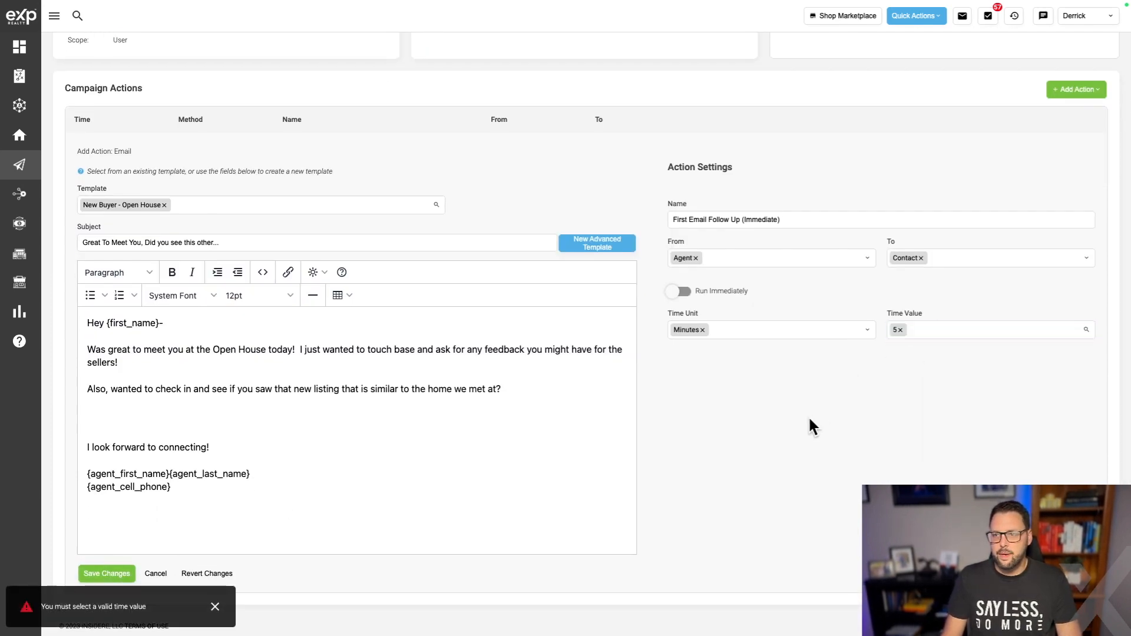
{"action": "left_click", "coordinate": [95, 574]}
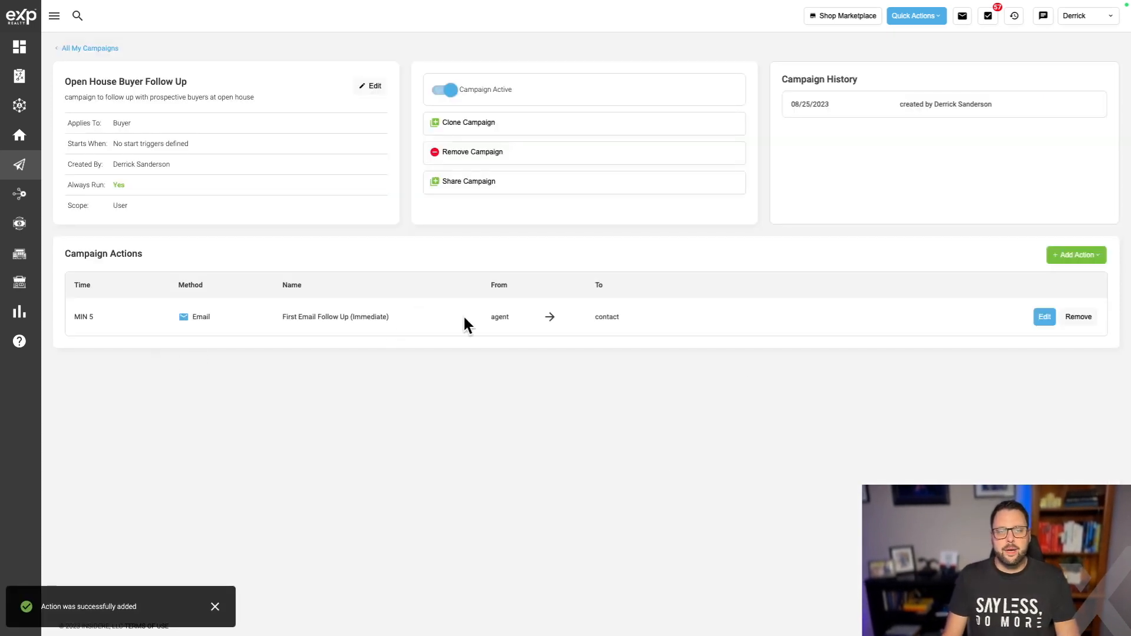
Add a Text/SMS action with the open-house greeting message, correcting 'kindof' to 'kind'.
{"action": "left_click", "coordinate": [1085, 257]}
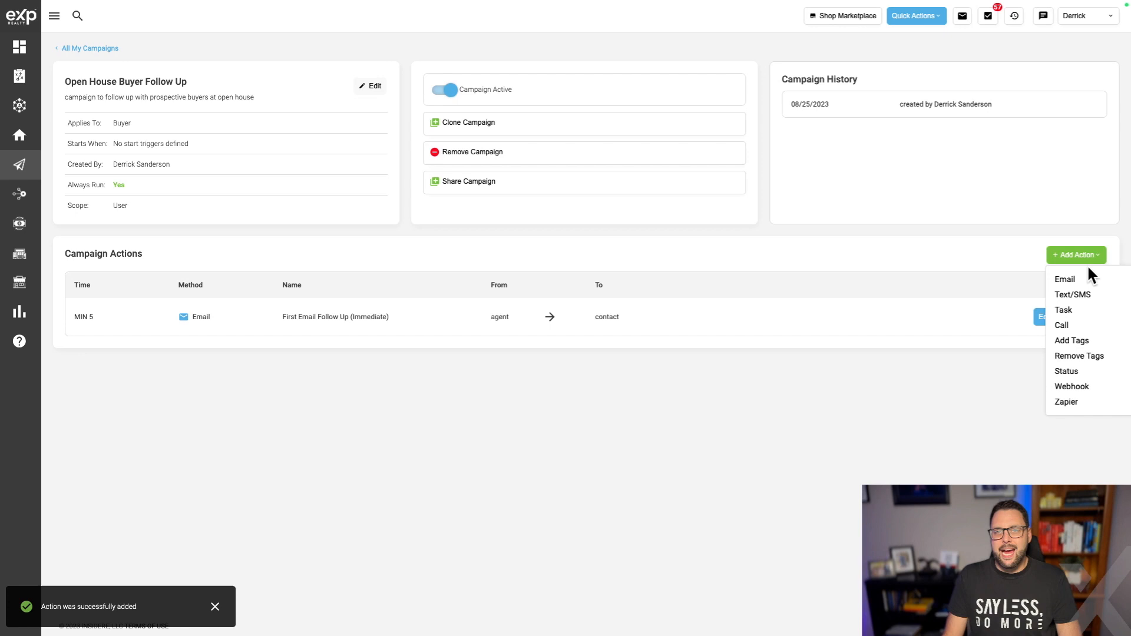
{"action": "left_click", "coordinate": [1086, 297]}
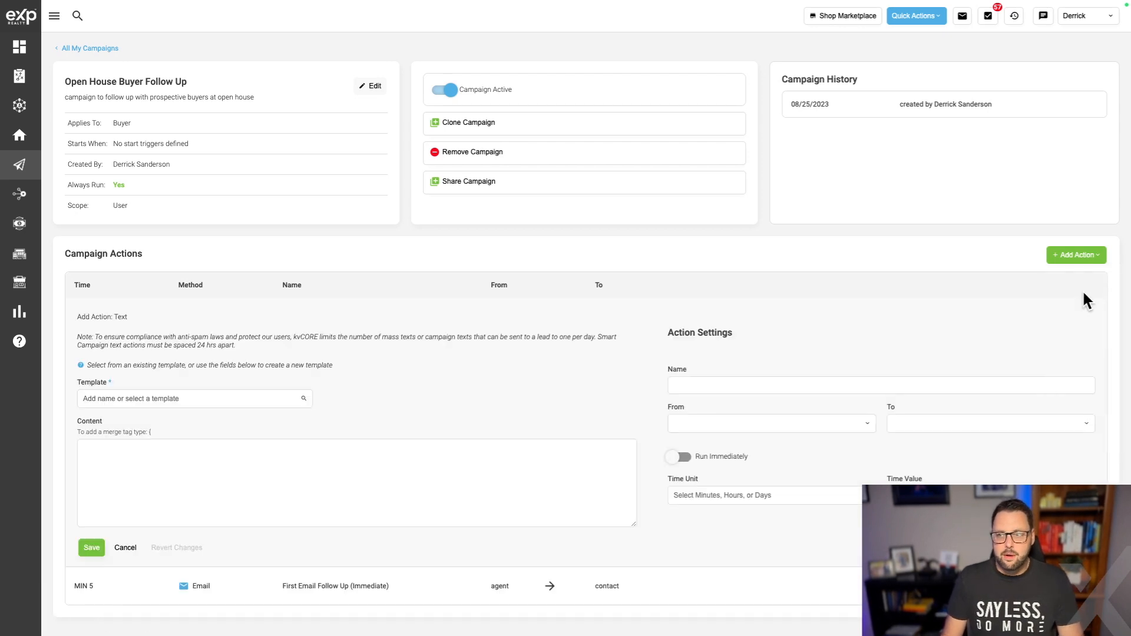
{"action": "left_click", "coordinate": [230, 456]}
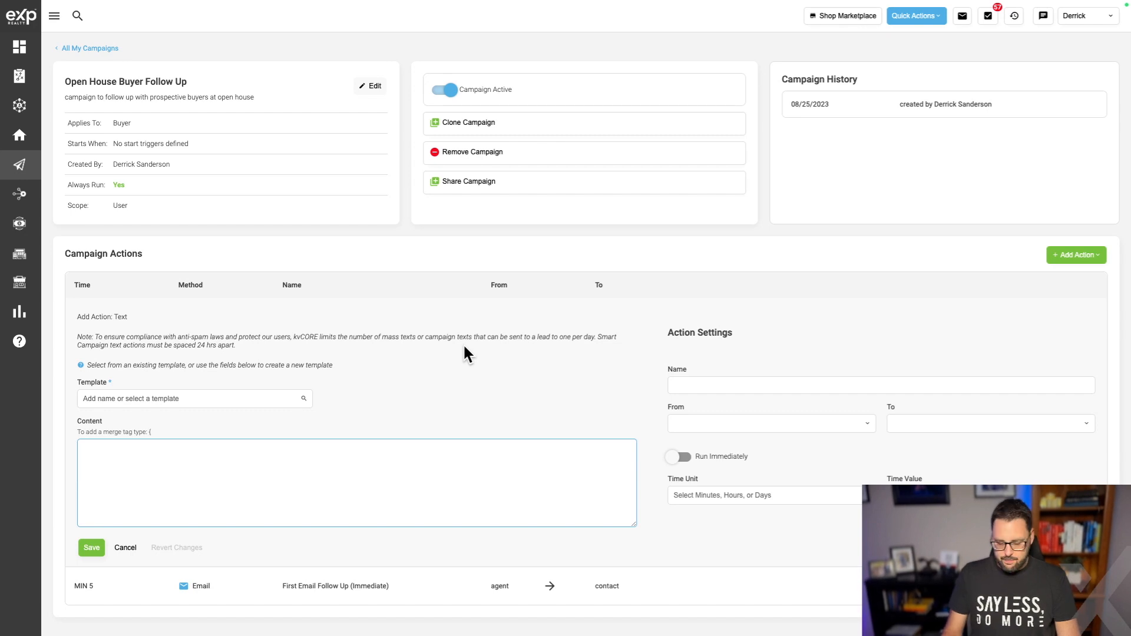
{"action": "type", "text": "Hey {lead_first_name}! It was great to meet a"}
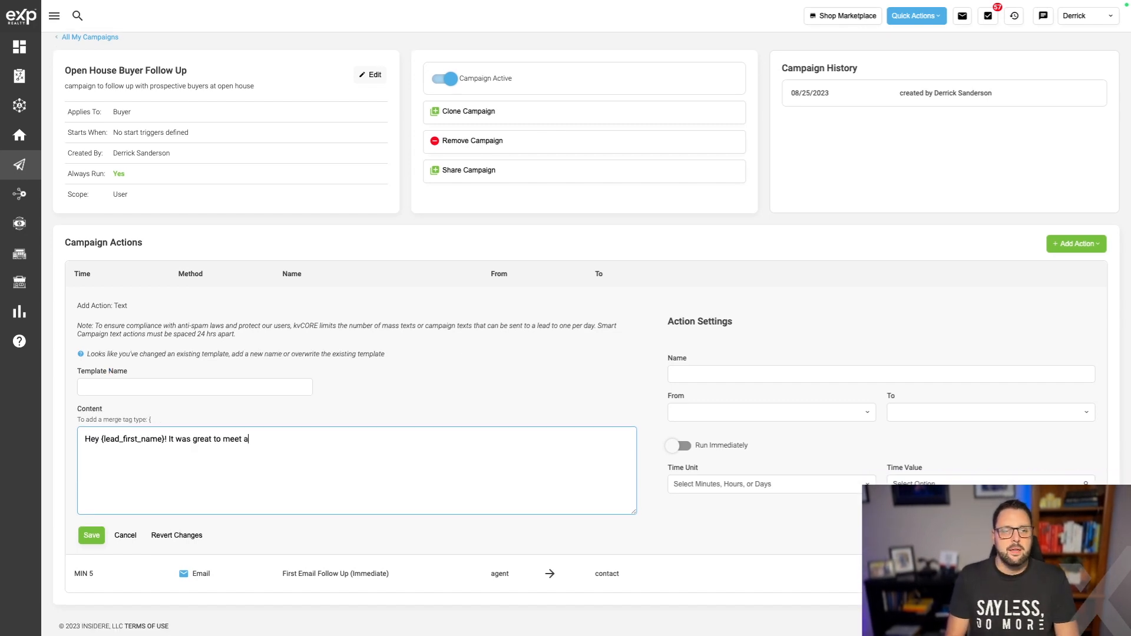
{"action": "key", "text": "BackSpace"}
{"action": "type", "text": "you at the Open House today!  By Chance,"}
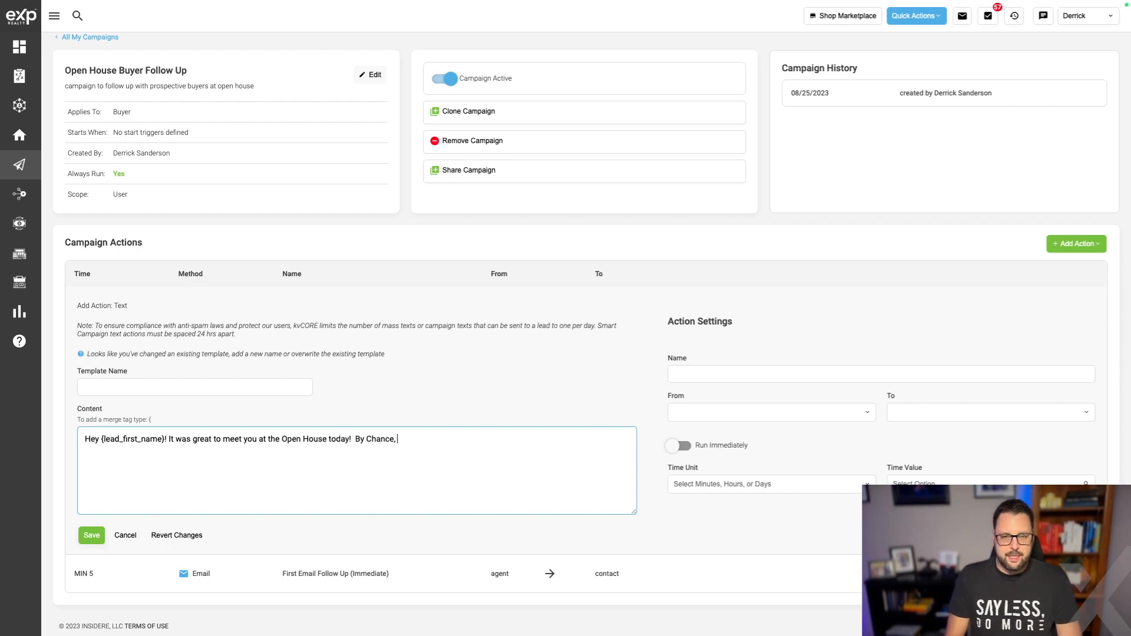
{"action": "type", "text": " did you happen to see"}
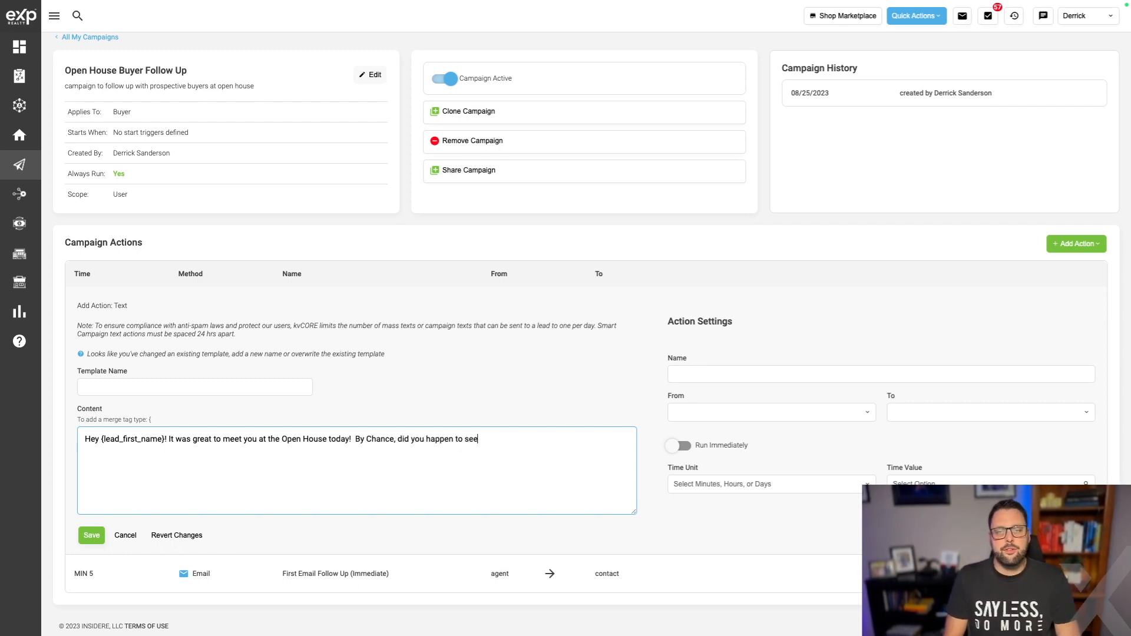
{"action": "type", "text": " that other home that hit the mn"}
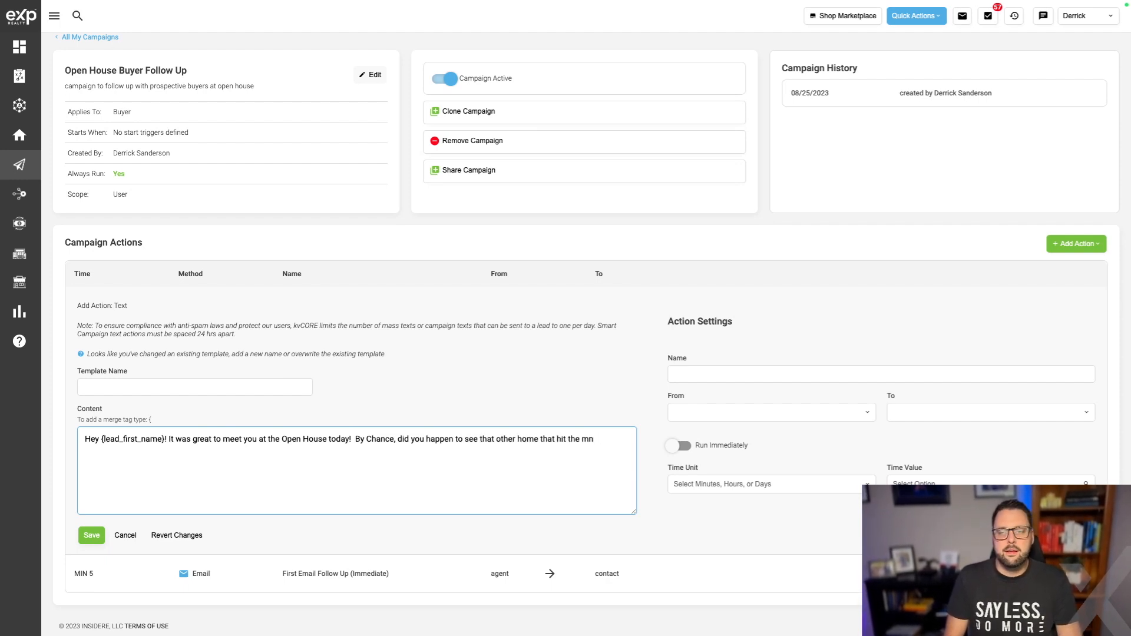
{"action": "type", "text": "arkket that is kindof simlar?"}
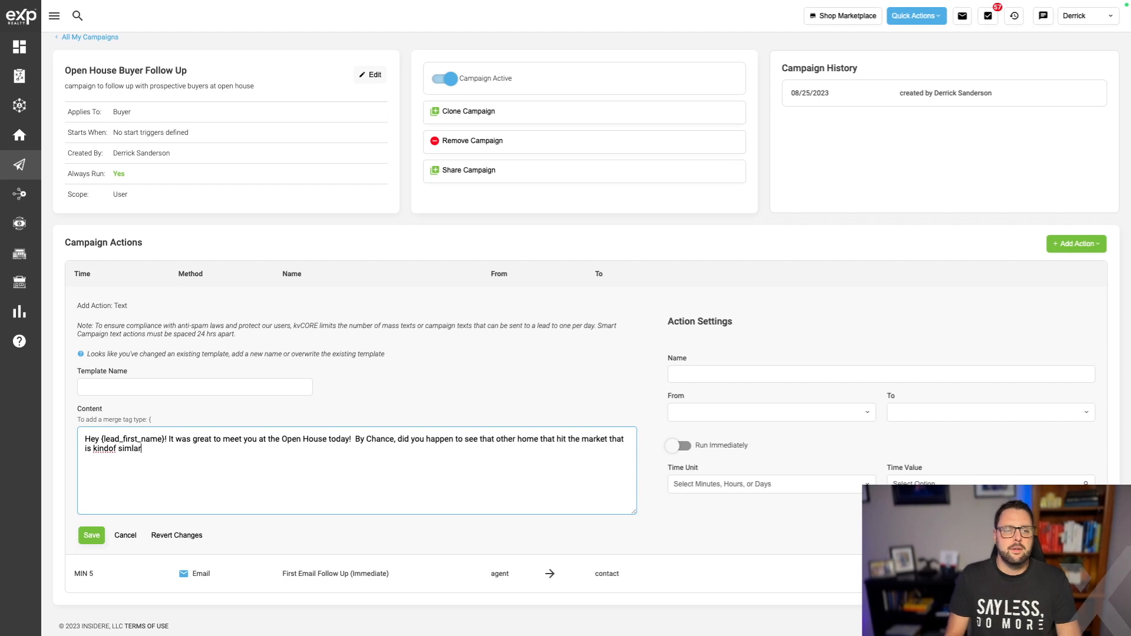
{"action": "right_click", "coordinate": [105, 449]}
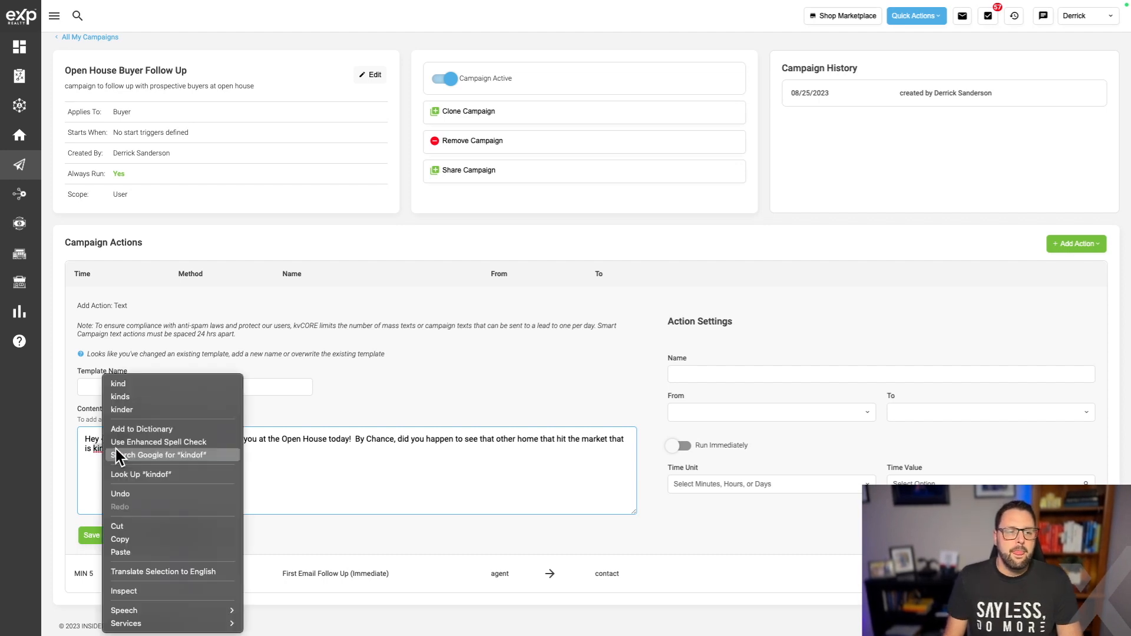
{"action": "left_click", "coordinate": [138, 383]}
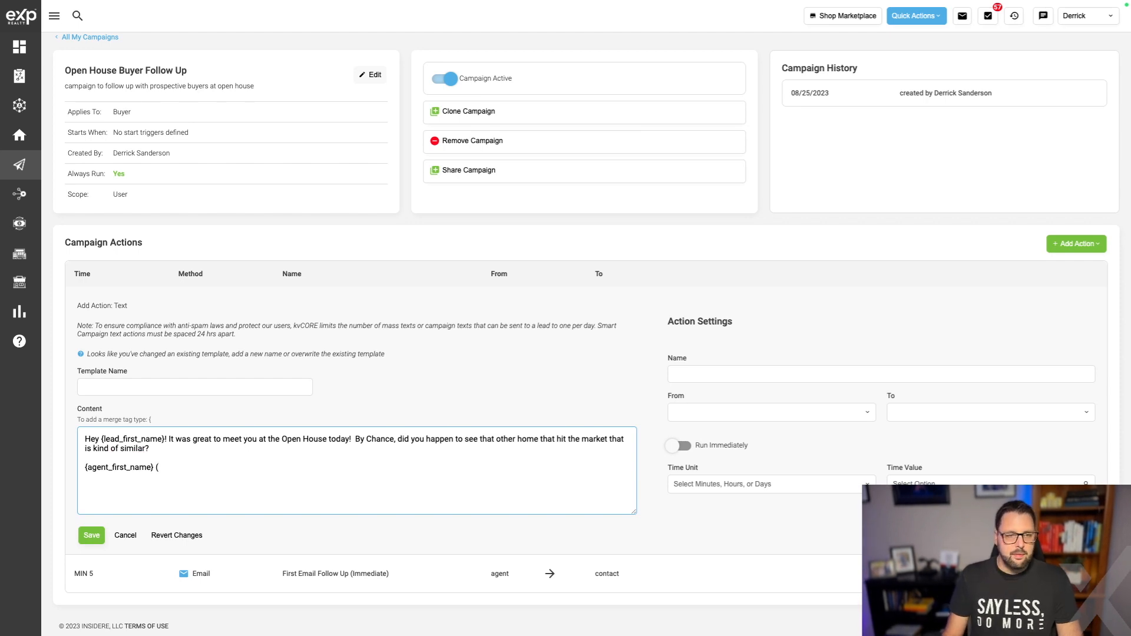
Sign the message with the {agent_last_name} and {company_logo} merge tags.
{"action": "type", "text": "{"}
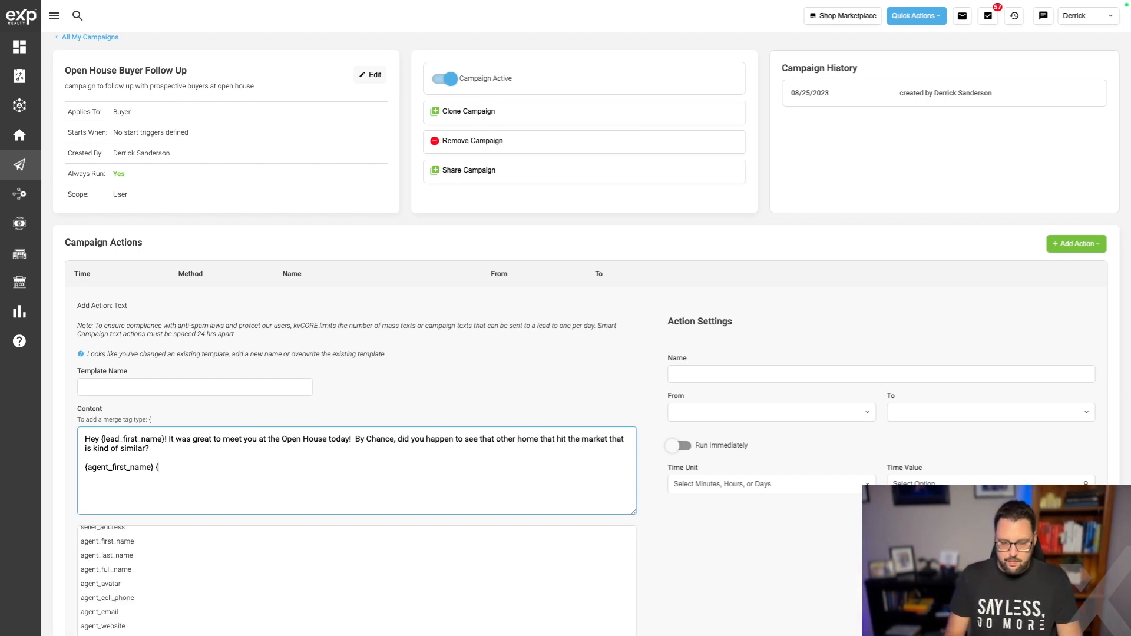
{"action": "scroll", "coordinate": [168, 518], "scroll_direction": "down", "scroll_amount": 2}
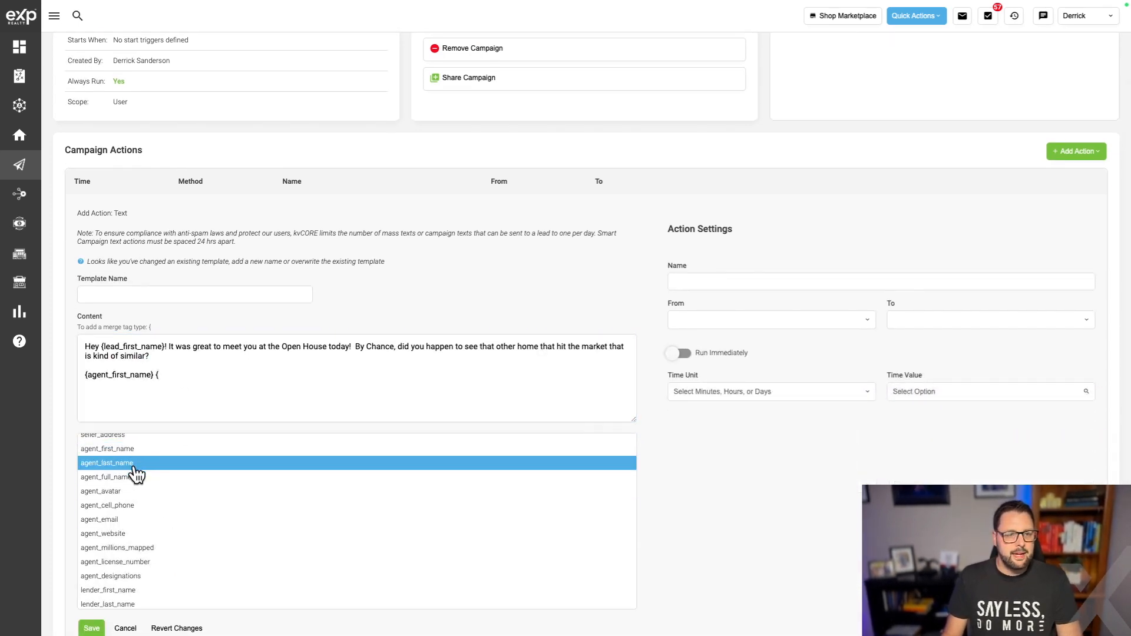
{"action": "left_click", "coordinate": [142, 475]}
{"action": "left_click", "coordinate": [258, 469]}
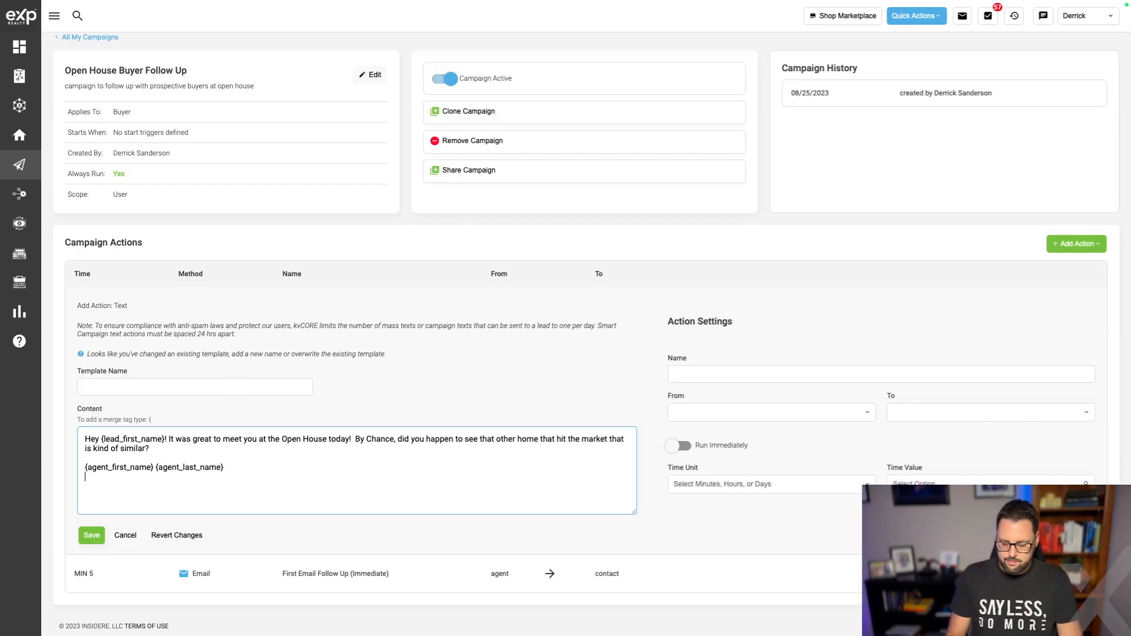
{"action": "key", "text": "Return"}
{"action": "type", "text": "{"}
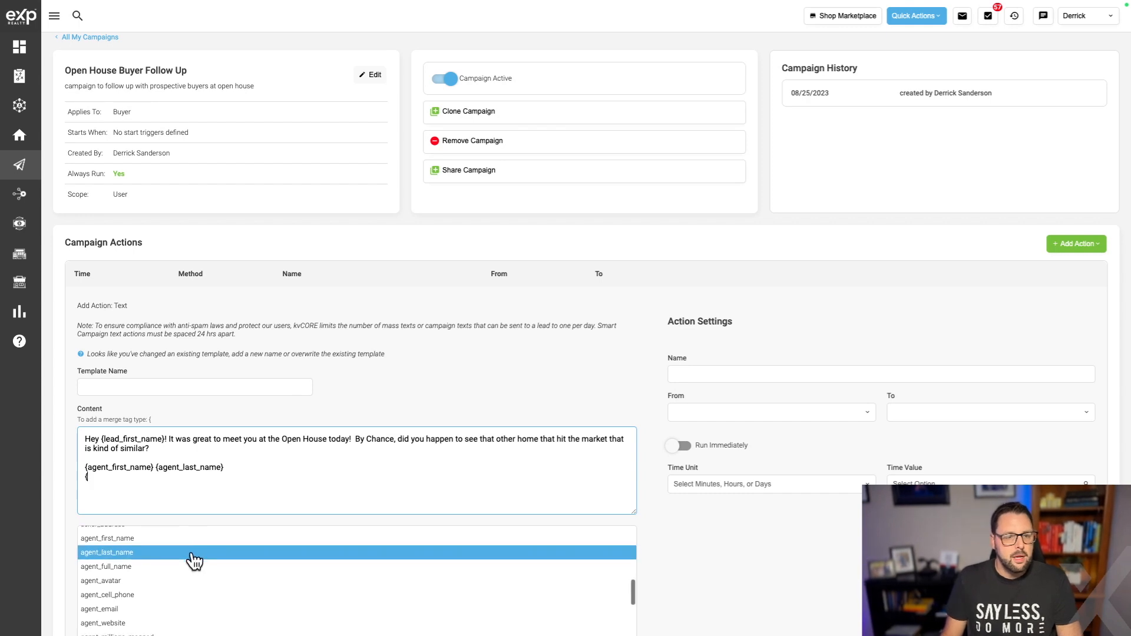
{"action": "scroll", "coordinate": [454, 614], "scroll_direction": "down", "scroll_amount": 3}
{"action": "scroll", "coordinate": [458, 547], "scroll_direction": "down", "scroll_amount": 3}
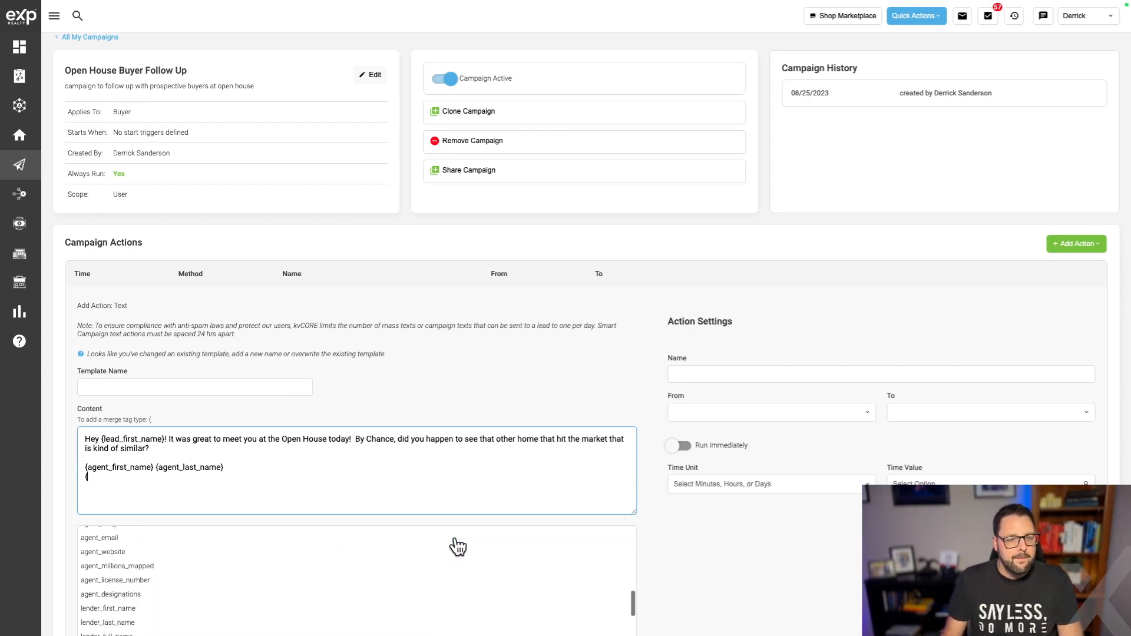
{"action": "scroll", "coordinate": [456, 548], "scroll_direction": "up", "scroll_amount": 2}
{"action": "scroll", "coordinate": [210, 571], "scroll_direction": "up", "scroll_amount": 4}
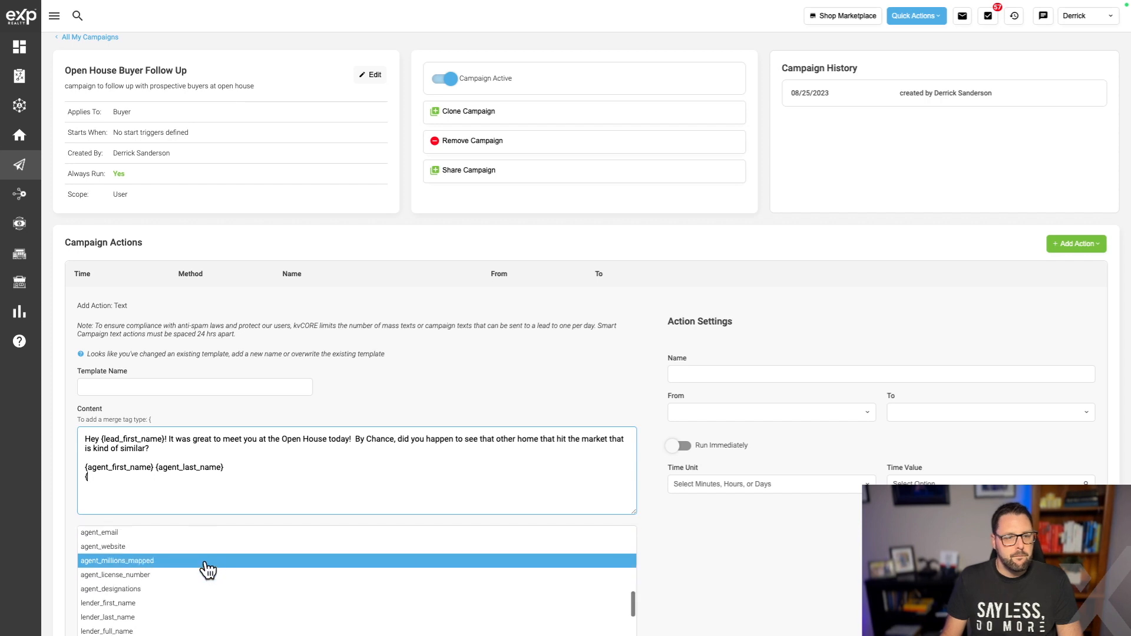
{"action": "scroll", "coordinate": [207, 571], "scroll_direction": "down", "scroll_amount": 5}
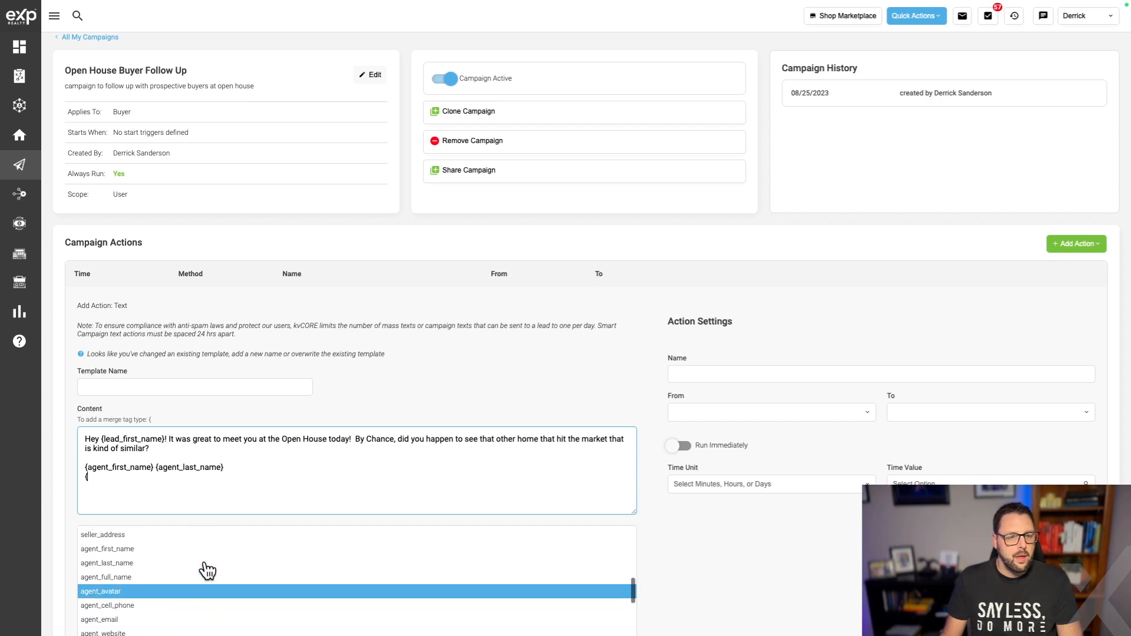
{"action": "key", "text": "Down"}
{"action": "key", "text": "Down"}
{"action": "key", "text": "Down"}
{"action": "key", "text": "Down"}
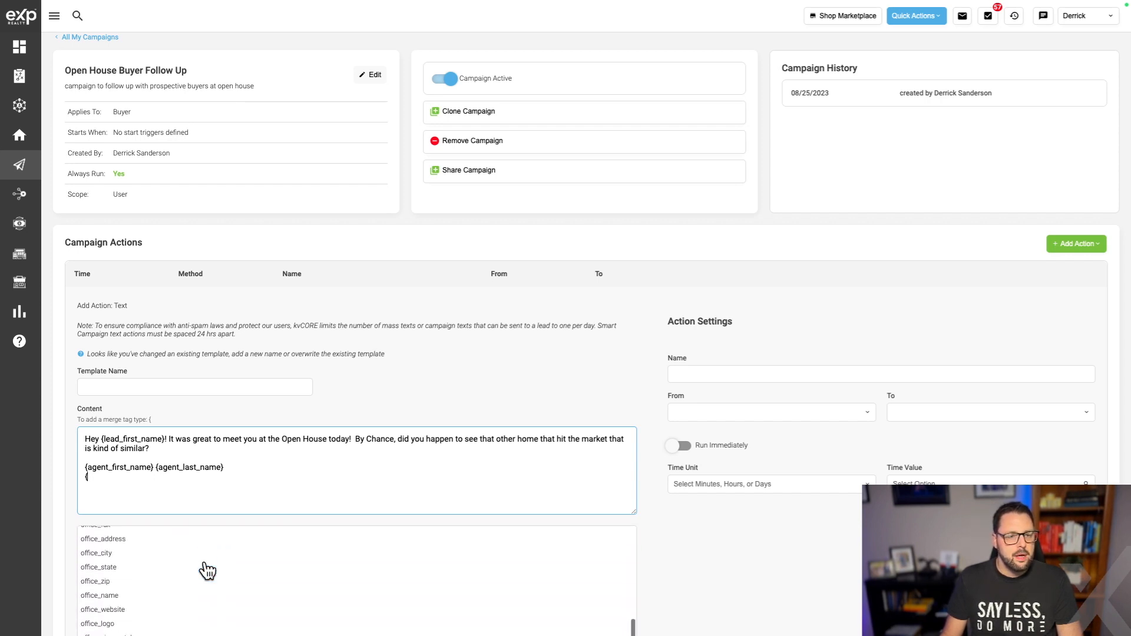
{"action": "scroll", "coordinate": [208, 570], "scroll_direction": "up", "scroll_amount": 1}
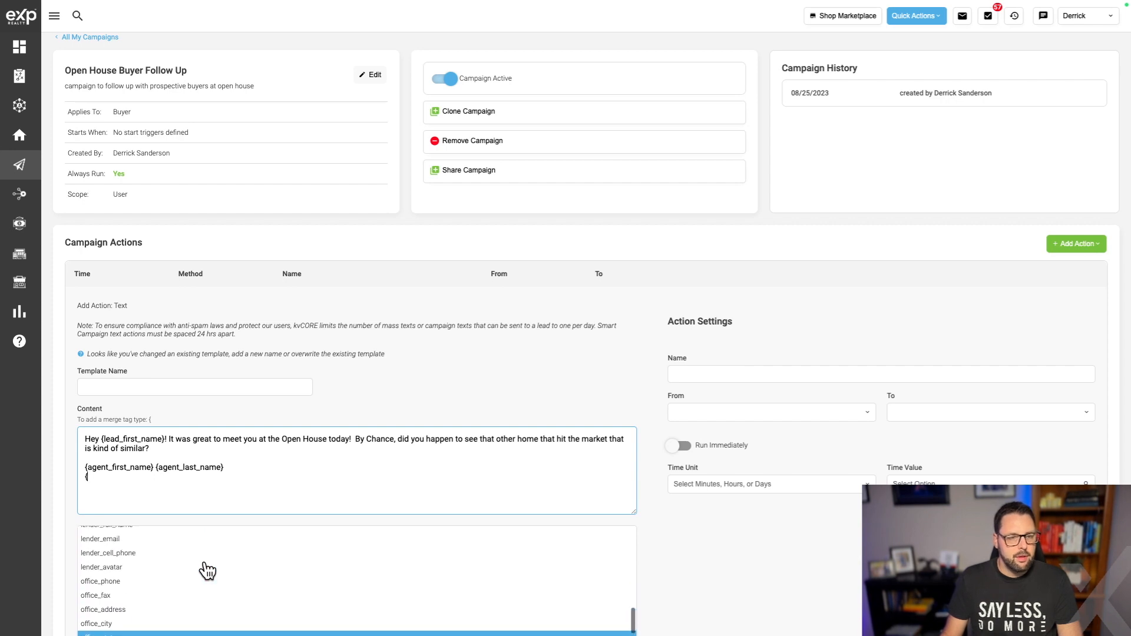
{"action": "scroll", "coordinate": [208, 570], "scroll_direction": "down", "scroll_amount": 4}
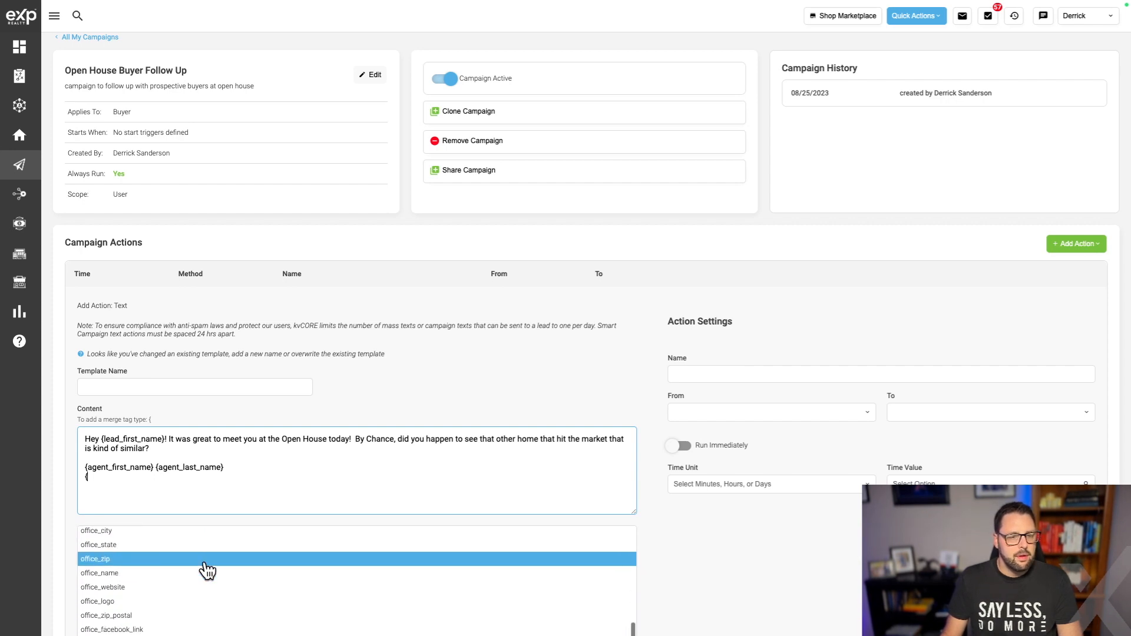
{"action": "scroll", "coordinate": [207, 571], "scroll_direction": "down", "scroll_amount": 3}
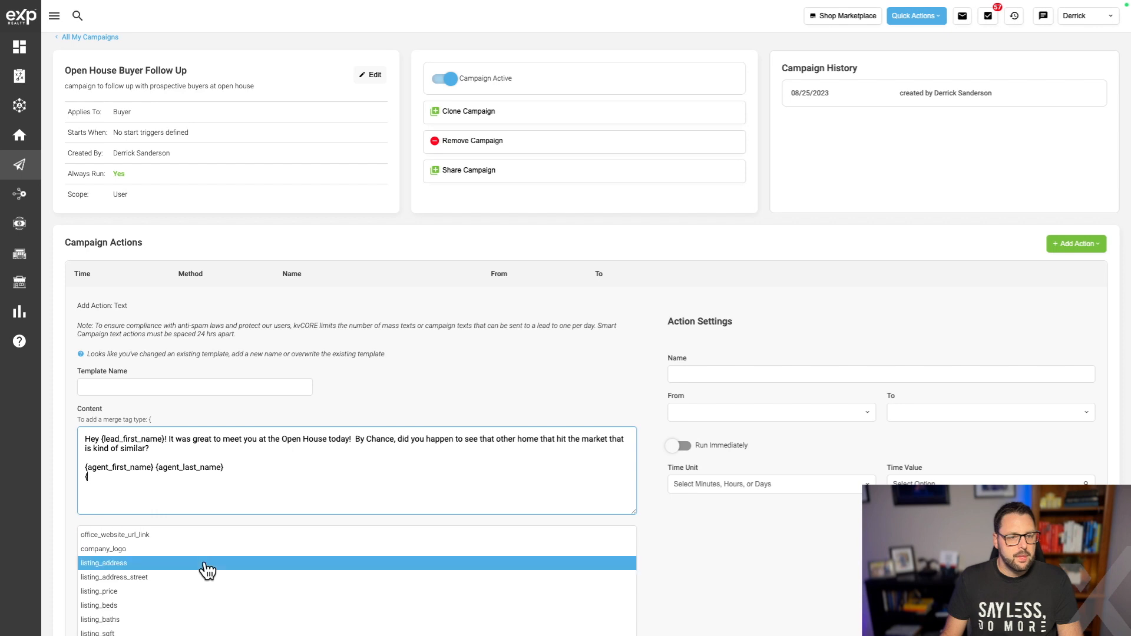
{"action": "left_click", "coordinate": [157, 550]}
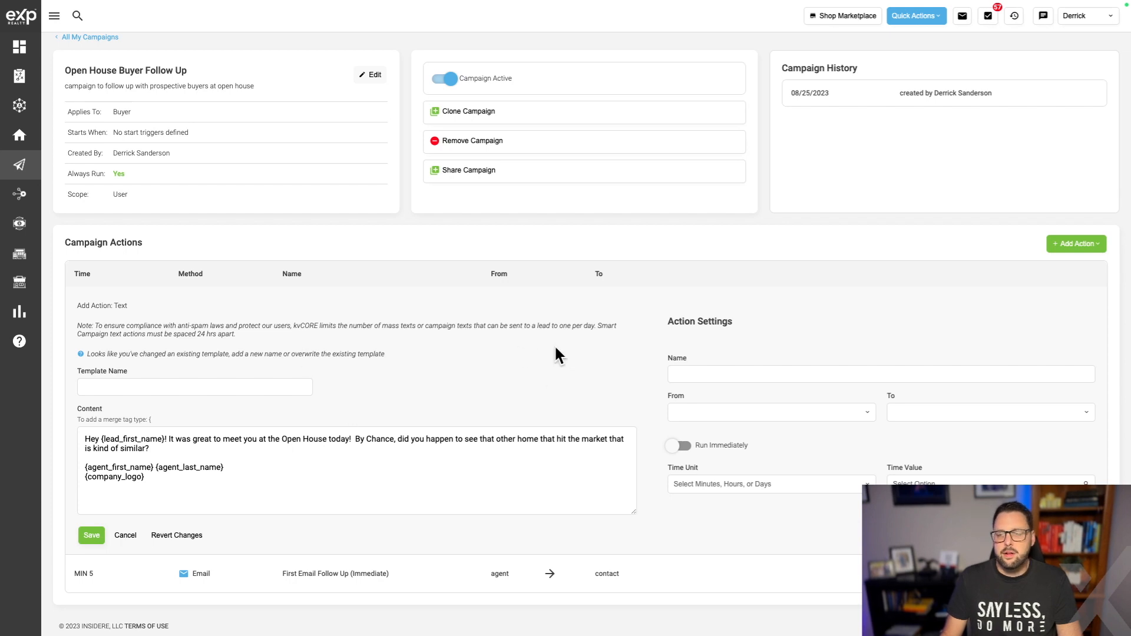
Set text action 'Text Step 2', agent to contact, 6-minute delay; begin the follow-up task content.
{"action": "left_click", "coordinate": [724, 366]}
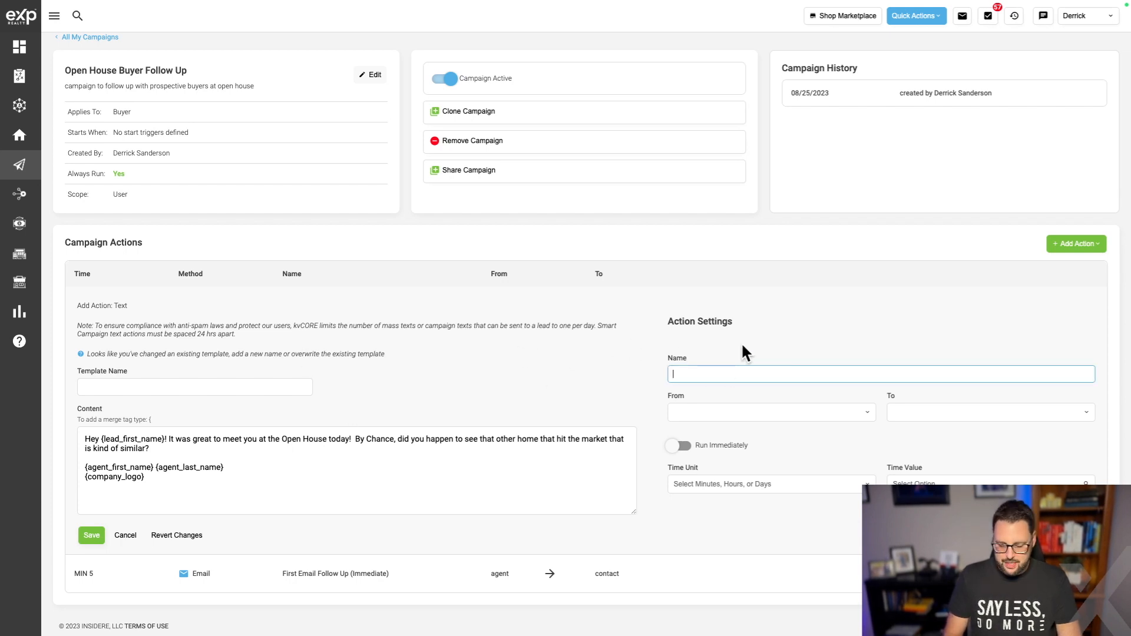
{"action": "type", "text": "Text Step 2"}
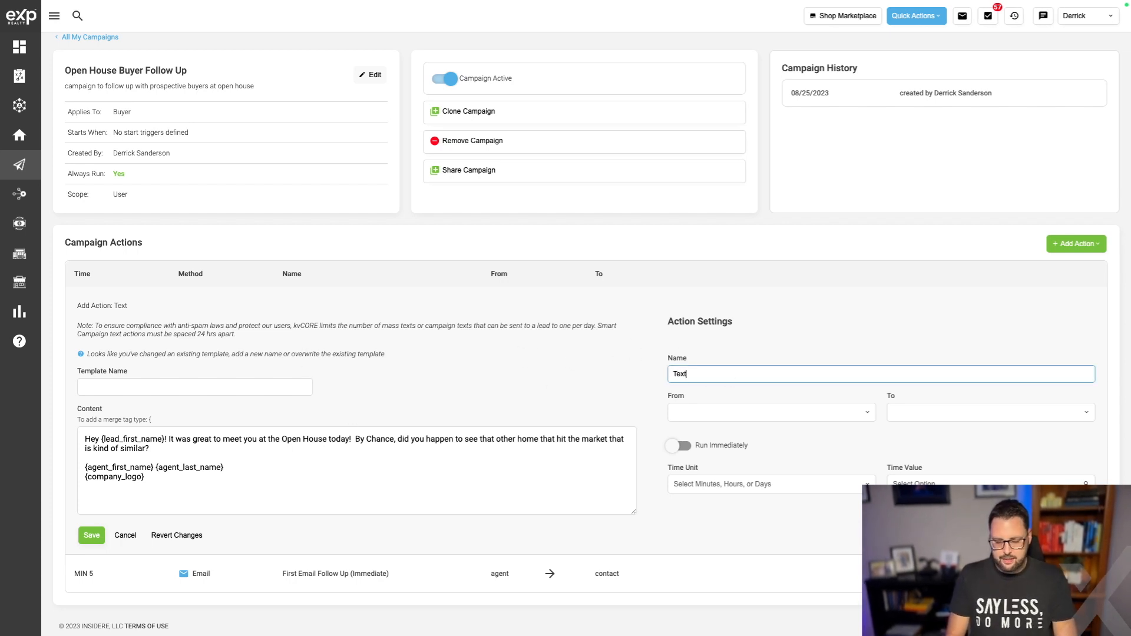
{"action": "left_click", "coordinate": [740, 412]}
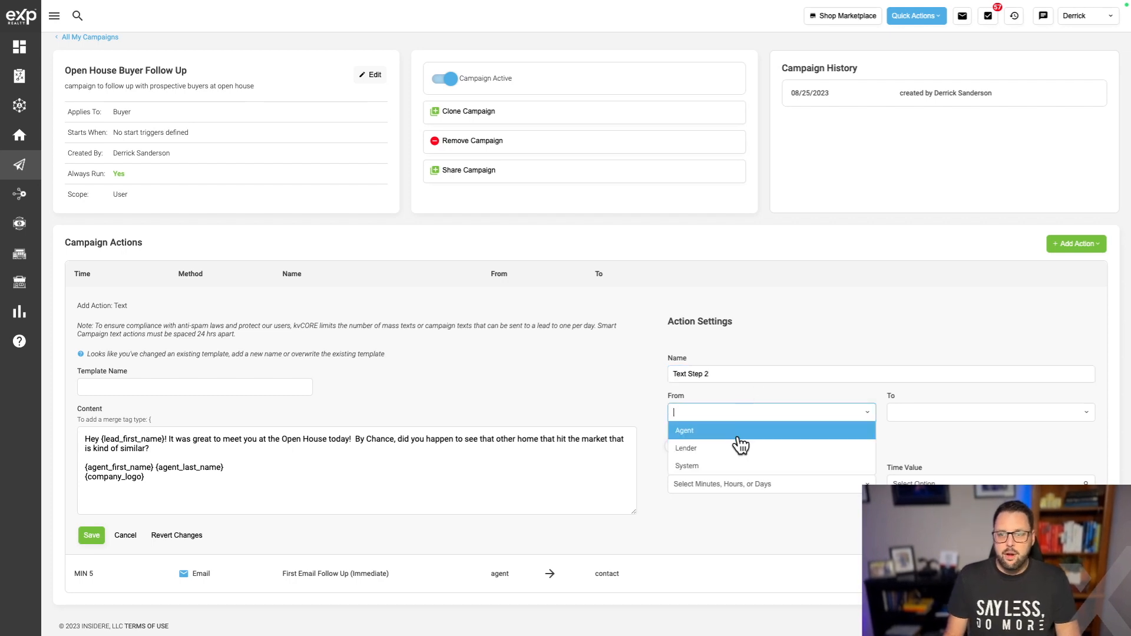
{"action": "left_click", "coordinate": [740, 436]}
{"action": "left_click", "coordinate": [759, 483]}
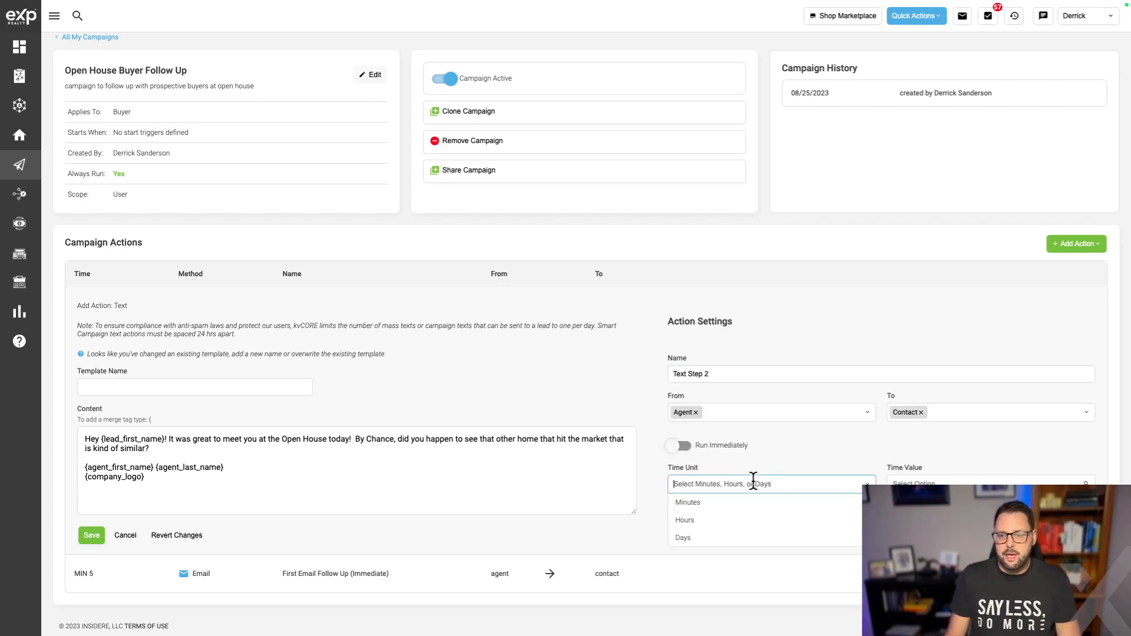
{"action": "left_click", "coordinate": [720, 504]}
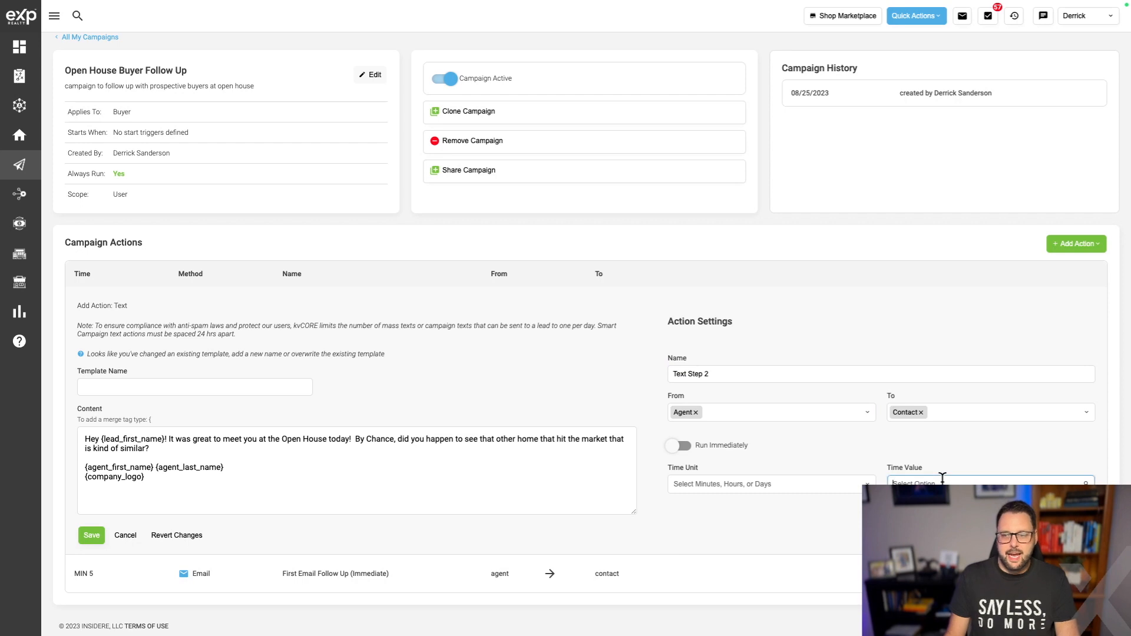
{"action": "type", "text": "6"}
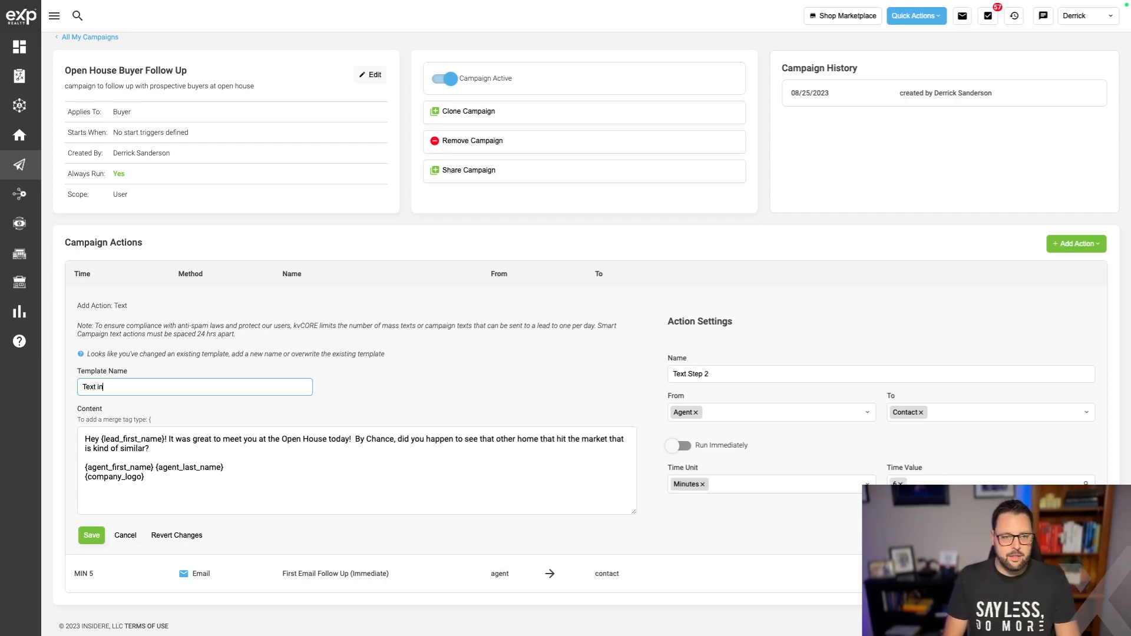
{"action": "type", "text": "tro"}
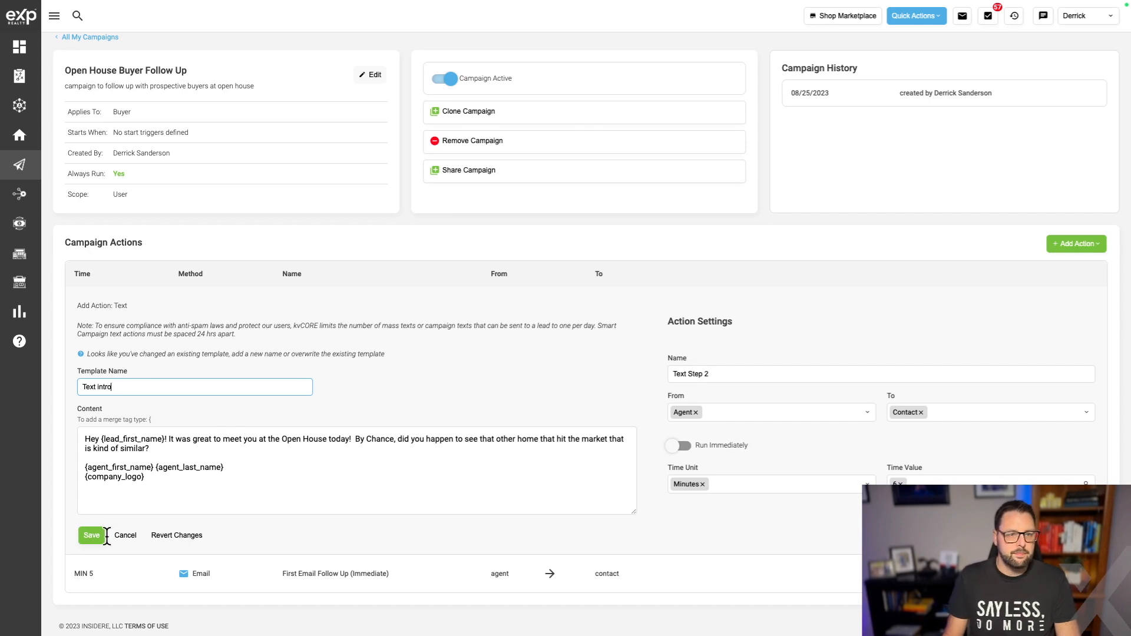
{"action": "type", "text": " SMS"}
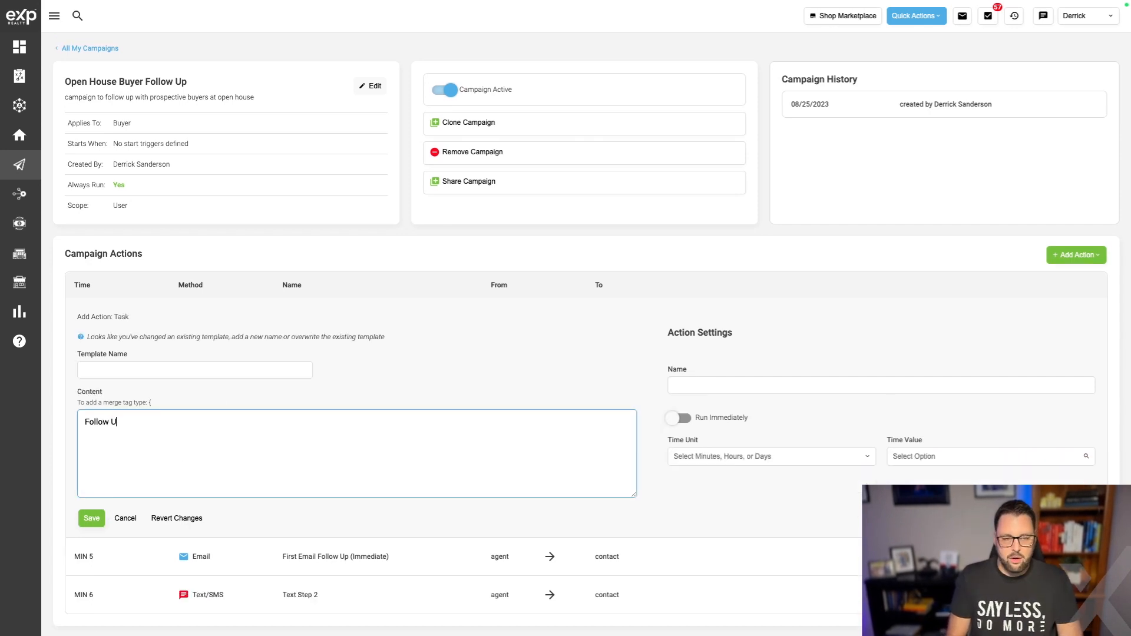
{"action": "type", "text": "p wiutgh"}
{"action": "type", "text": "h {lead_first_name}"}
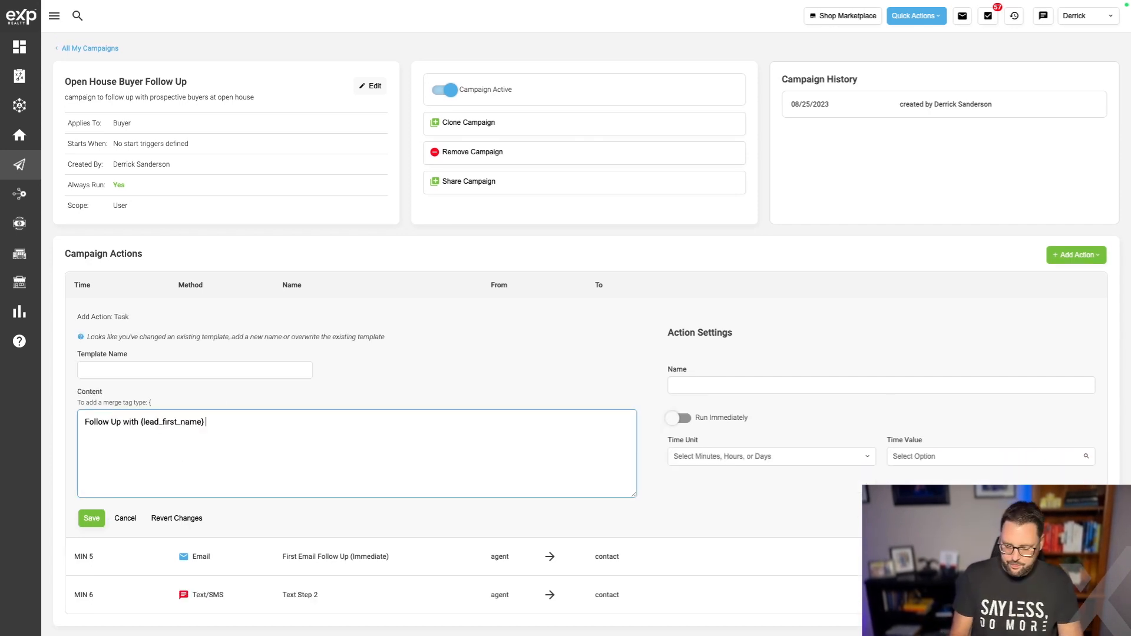
{"action": "type", "text": " {"}
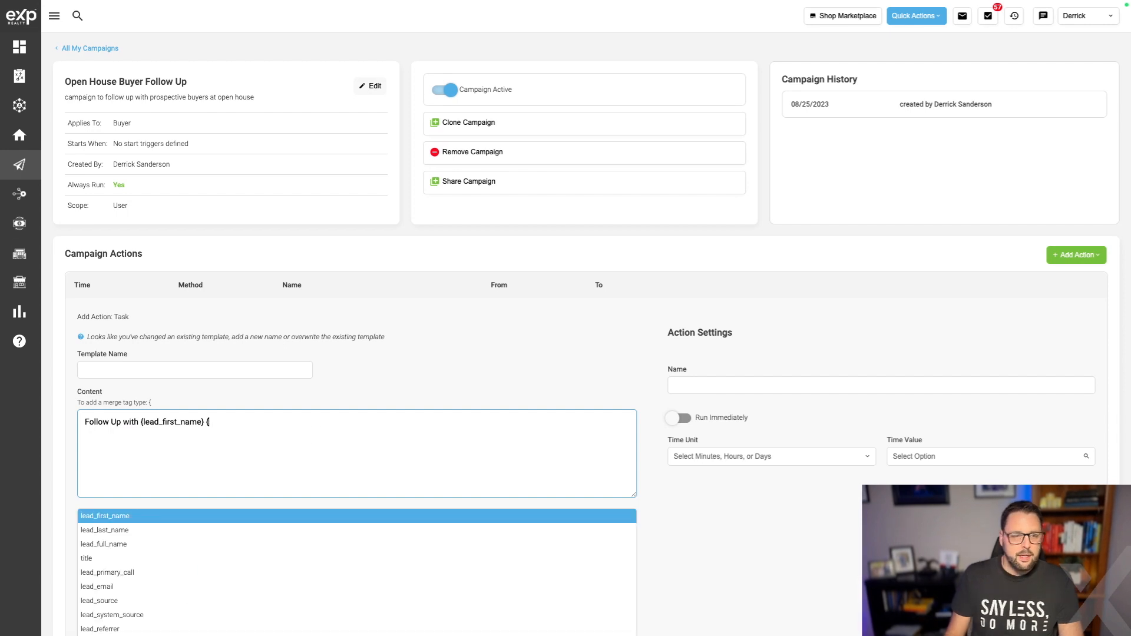
Finish the task content with {lead_last_name} and 'meeting at open house', then begin the task name 'follow up with'.
{"action": "left_click", "coordinate": [153, 537]}
{"action": "left_click", "coordinate": [443, 443]}
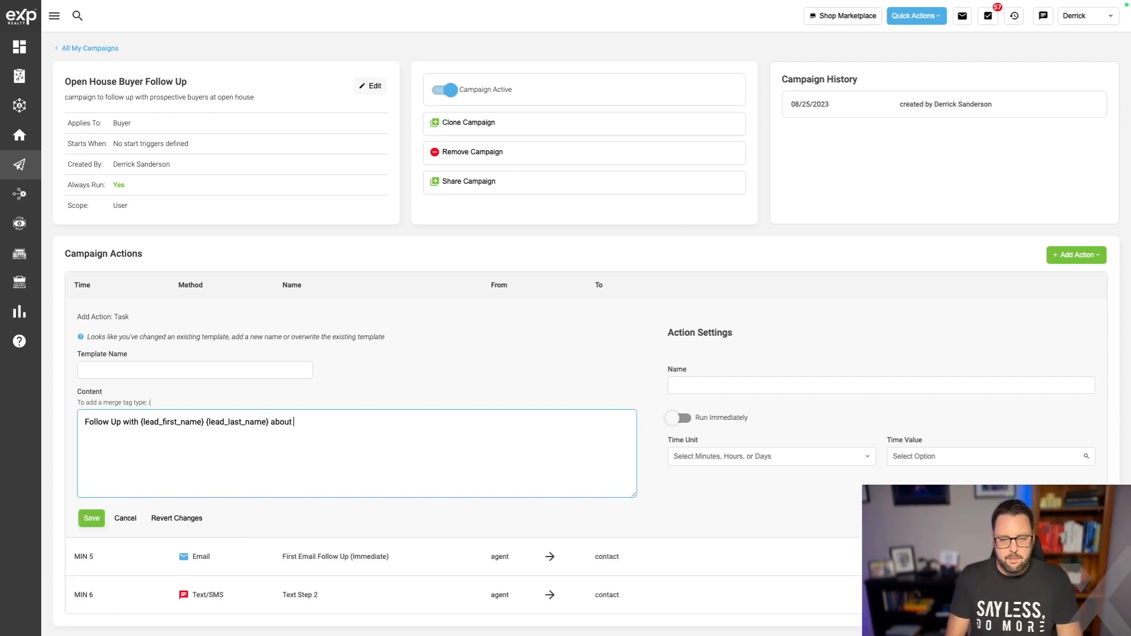
{"action": "type", "text": "meeting at open house"}
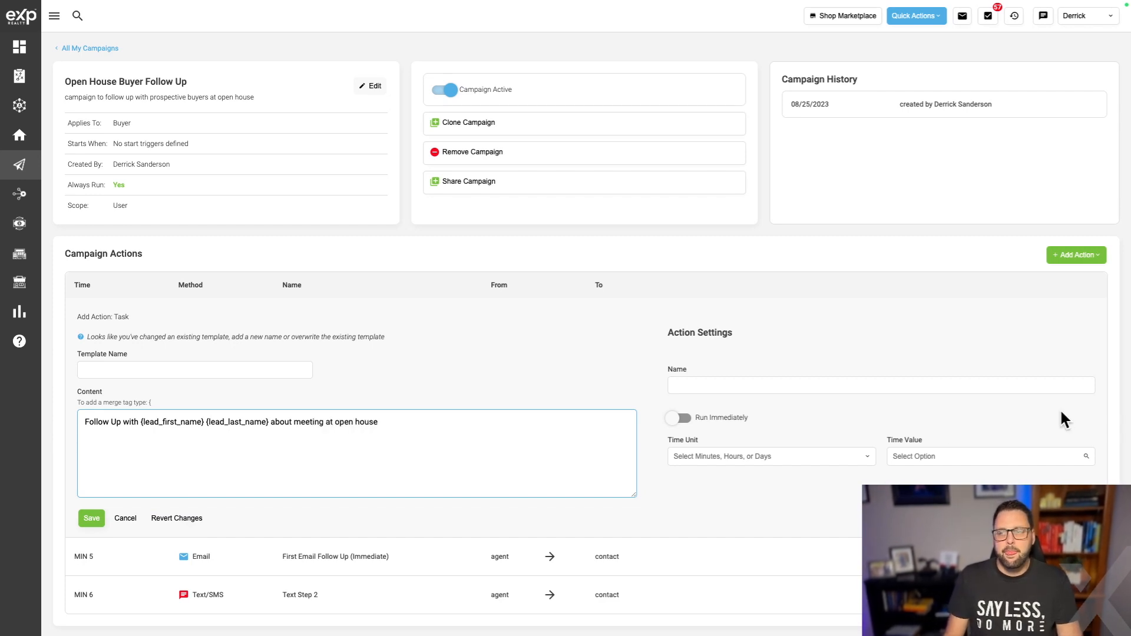
{"action": "left_click", "coordinate": [937, 387]}
{"action": "type", "text": "follow up with"}
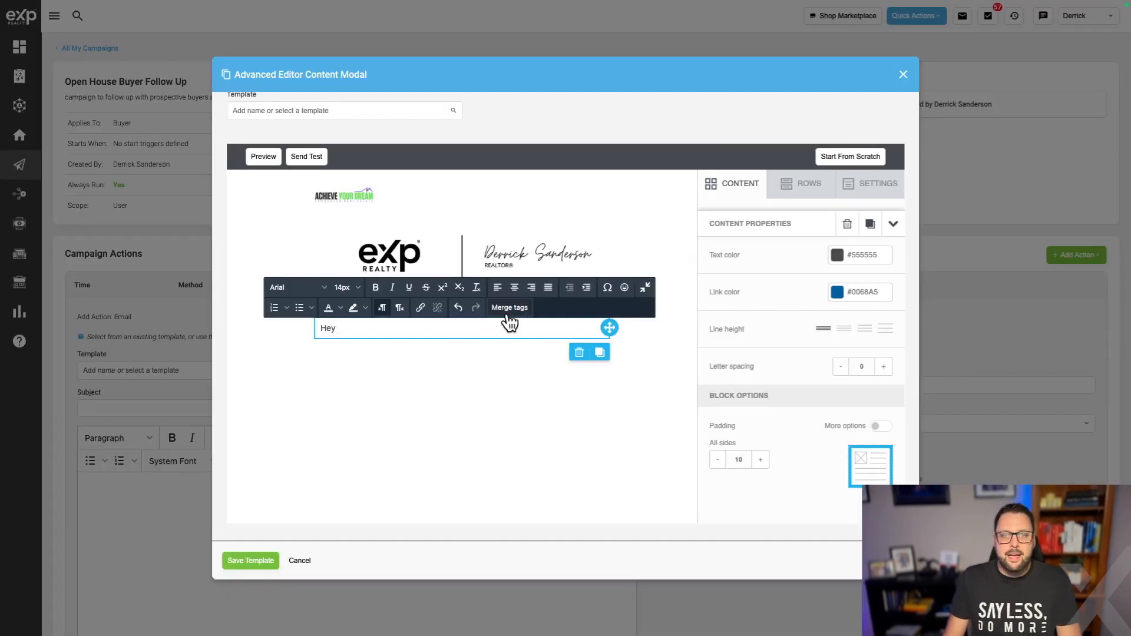
Insert the First Name merge tag after 'Hey' and remove the stray pasted tag text.
{"action": "left_click", "coordinate": [515, 308]}
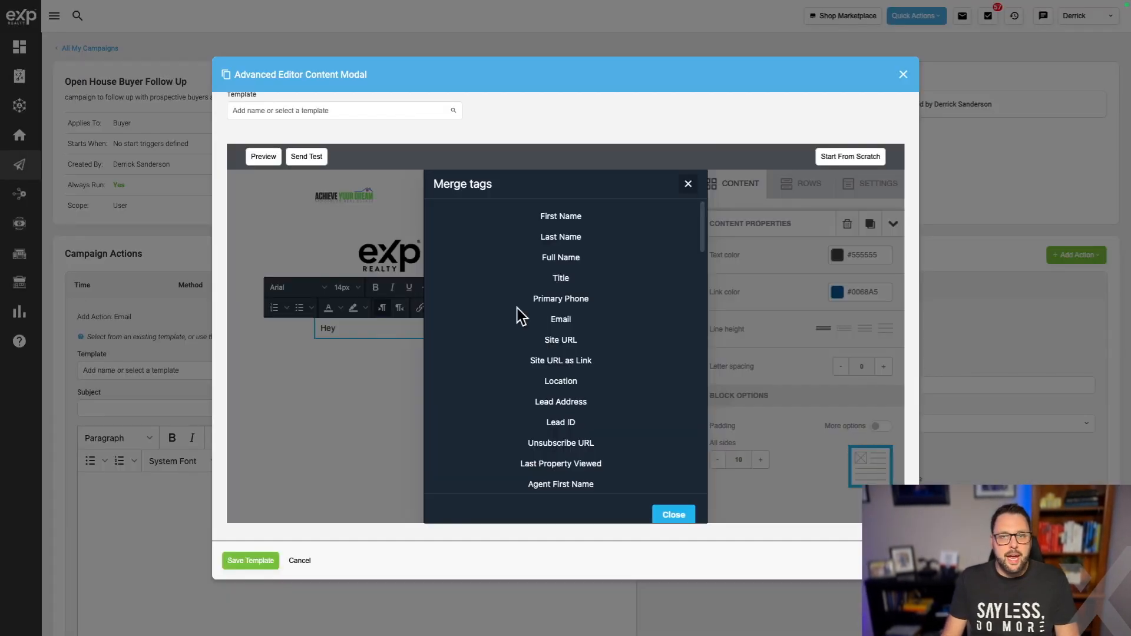
{"action": "left_click", "coordinate": [561, 216]}
{"action": "type", "text": "[listing_schedule_showing_btn]"}
{"action": "key", "text": "BackSpace"}
{"action": "key", "text": "BackSpace"}
{"action": "key", "text": "BackSpace"}
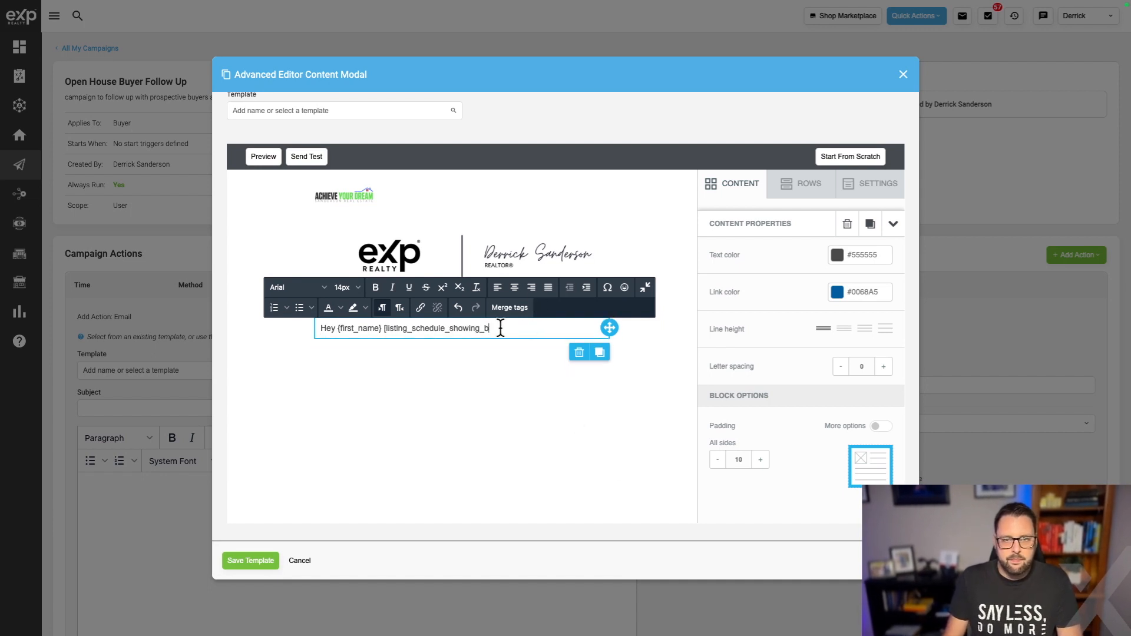
{"action": "left_click_drag", "start_coordinate": [522, 328], "coordinate": [389, 328]}
{"action": "type", "text": "["}
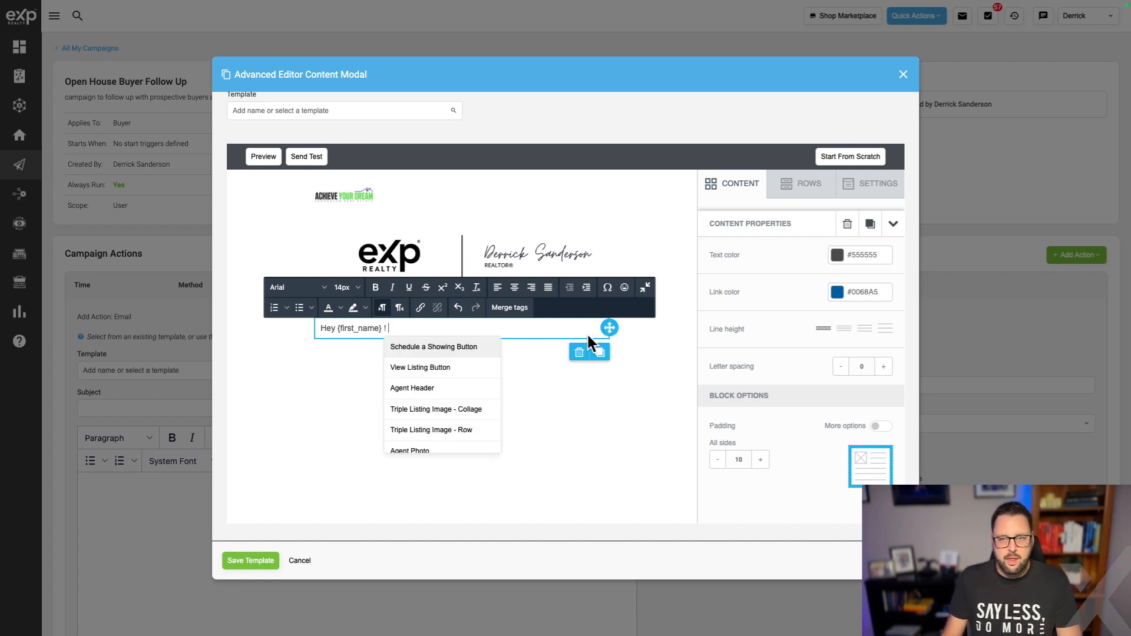
{"action": "key", "text": "Escape"}
{"action": "key", "text": "Return"}
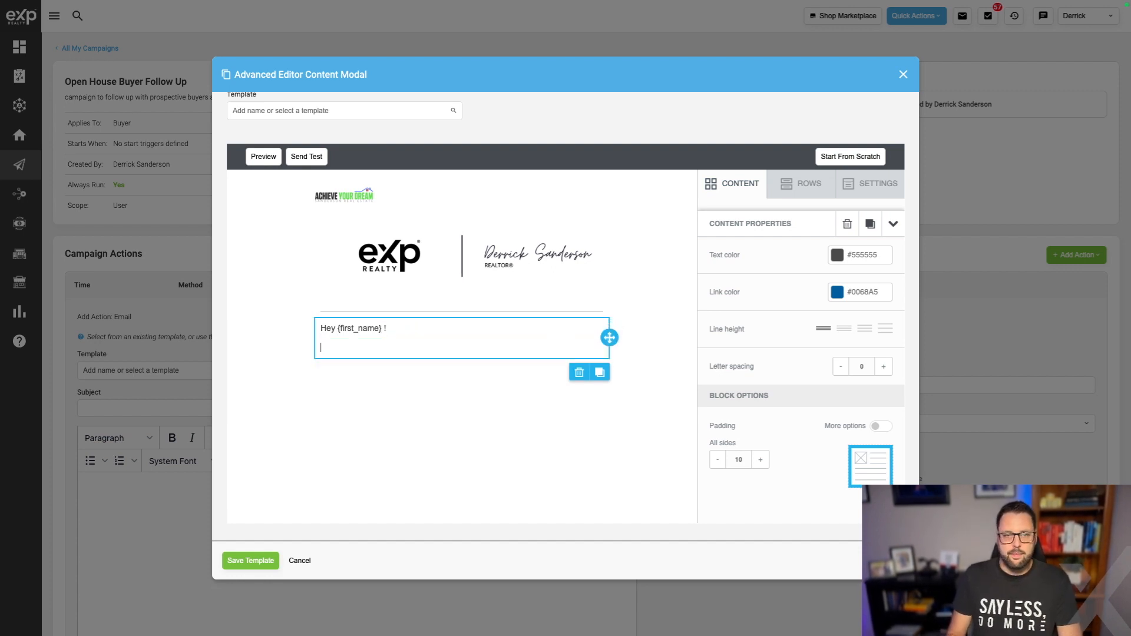
Write the request for positive or negative feedback on the home to share with the Sellers.
{"action": "type", "text": "It was gred"}
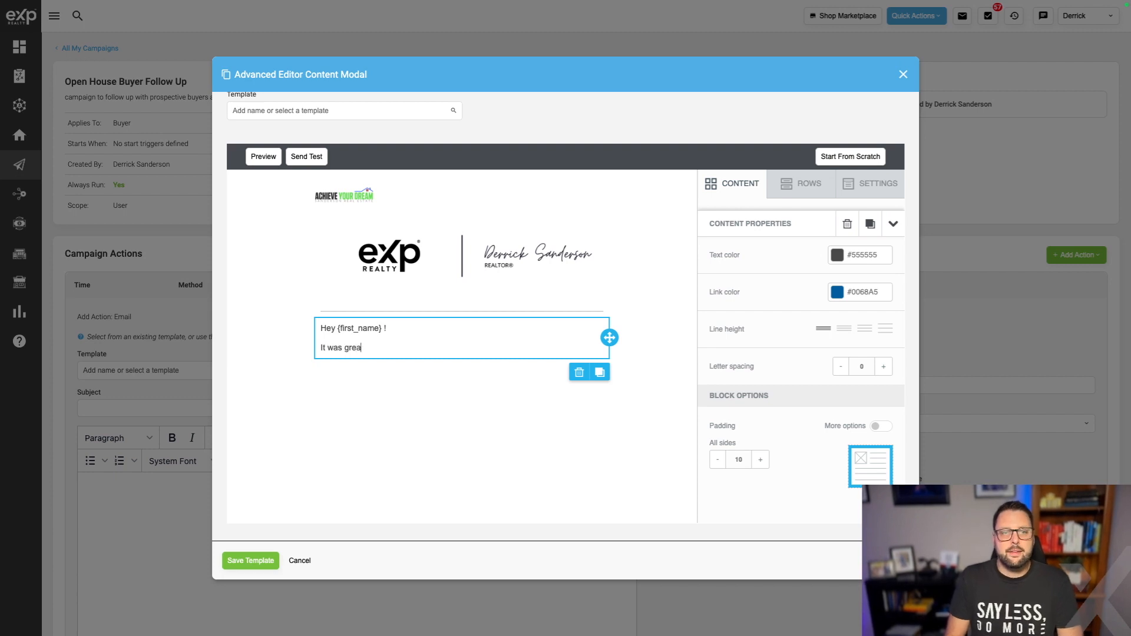
{"action": "type", "text": "at meeting you at the Open House Today!  could y"}
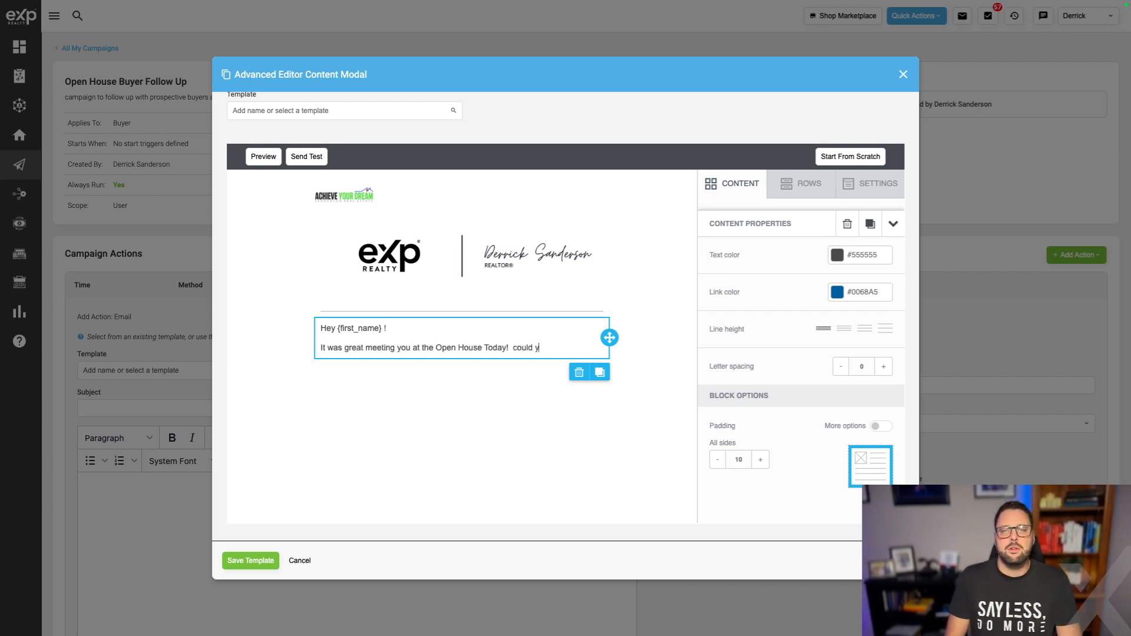
{"action": "key", "text": "BackSpace"}
{"action": "key", "text": "BackSpace"}
{"action": "key", "text": "BackSpace"}
{"action": "key", "text": "BackSpace"}
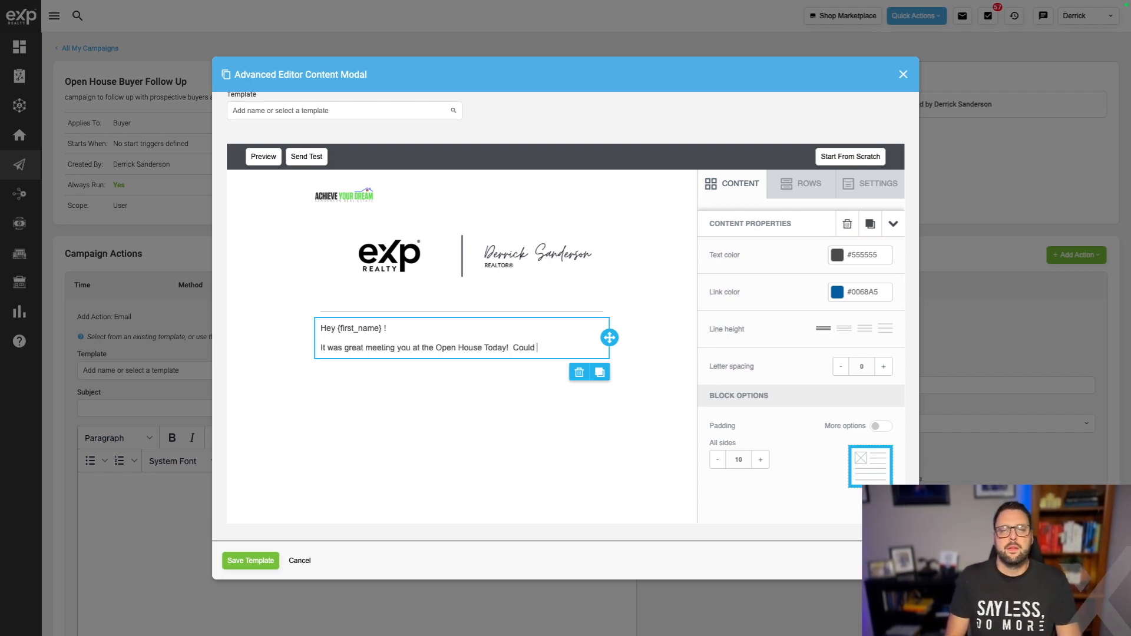
{"action": "type", "text": "quick favor and share any feedback (g"}
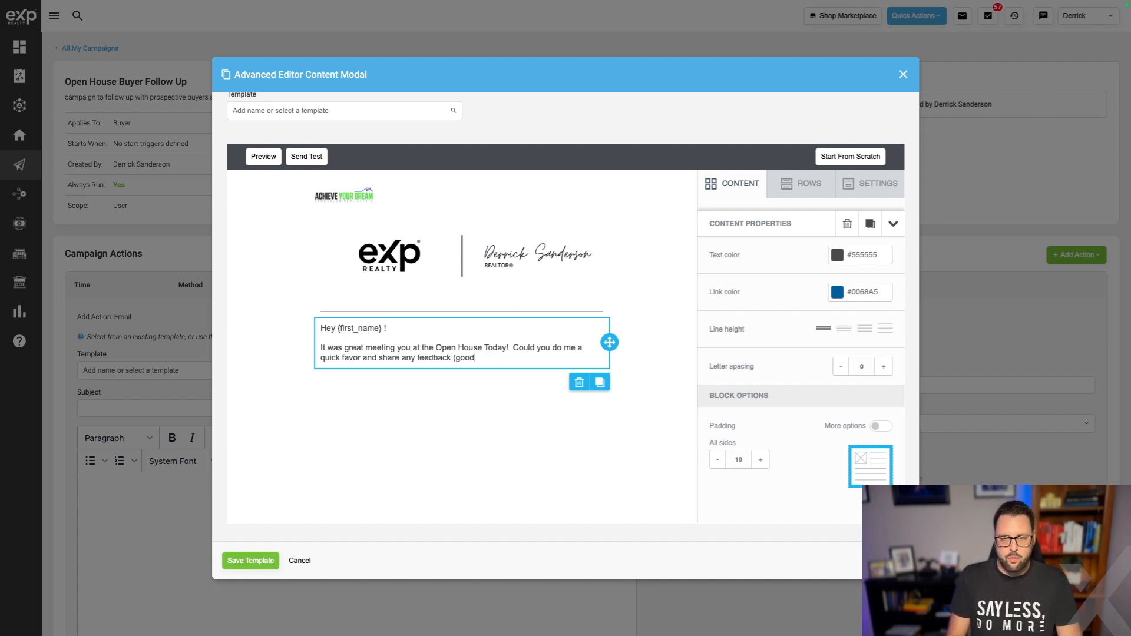
{"action": "key", "text": "BackSpace"}
{"action": "type", "text": "positi"}
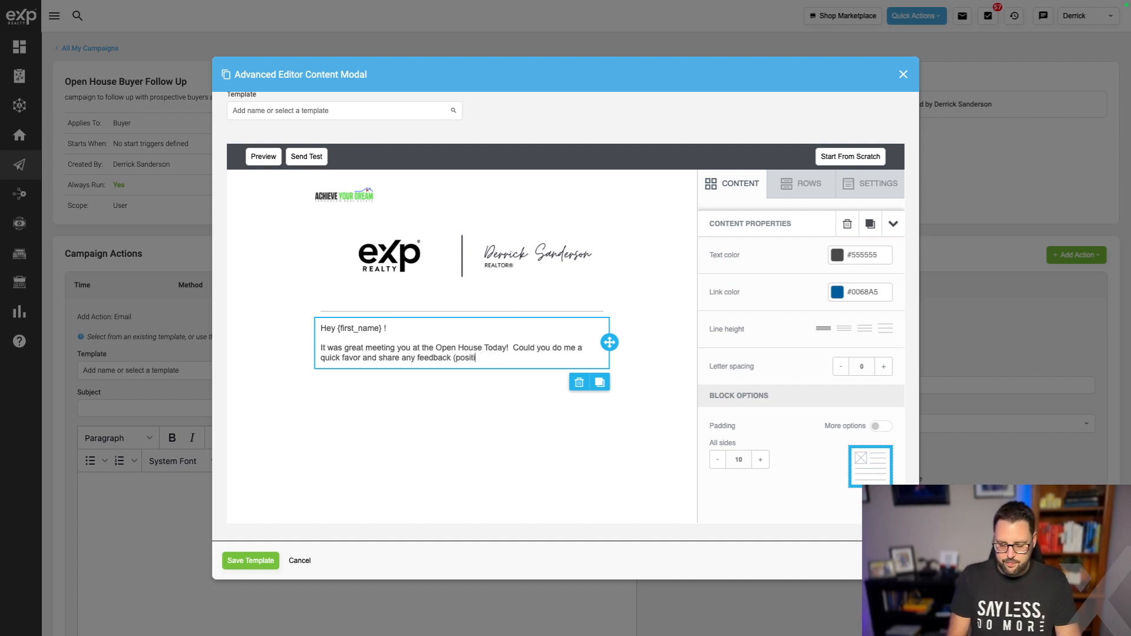
{"action": "type", "text": "ve or negitive"}
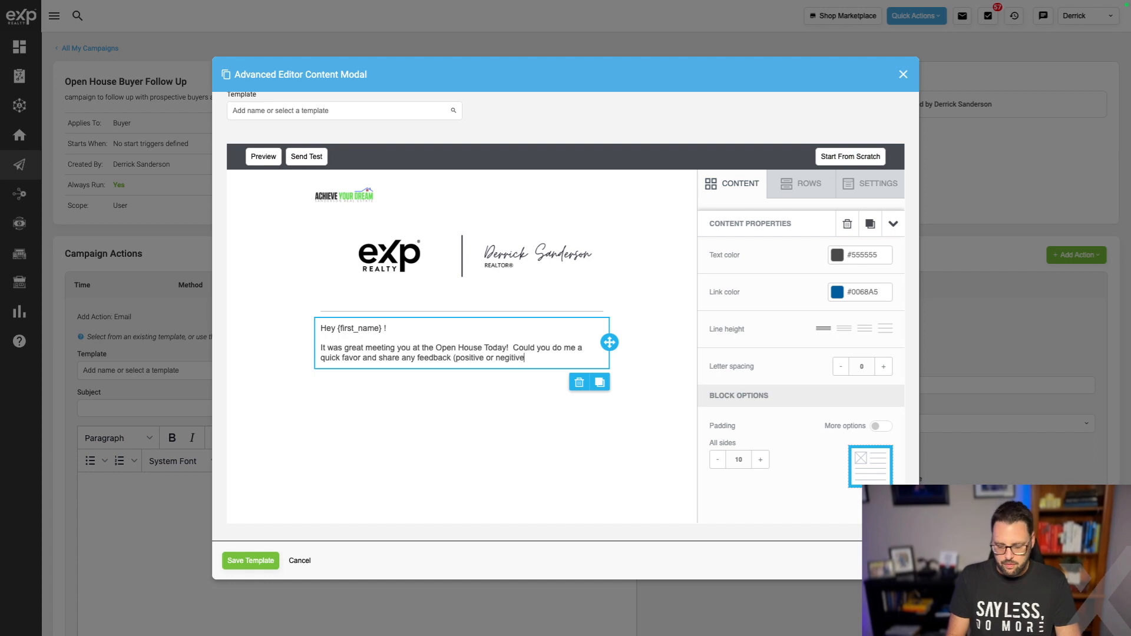
{"action": "type", "text": ") about the home, so that I can "}
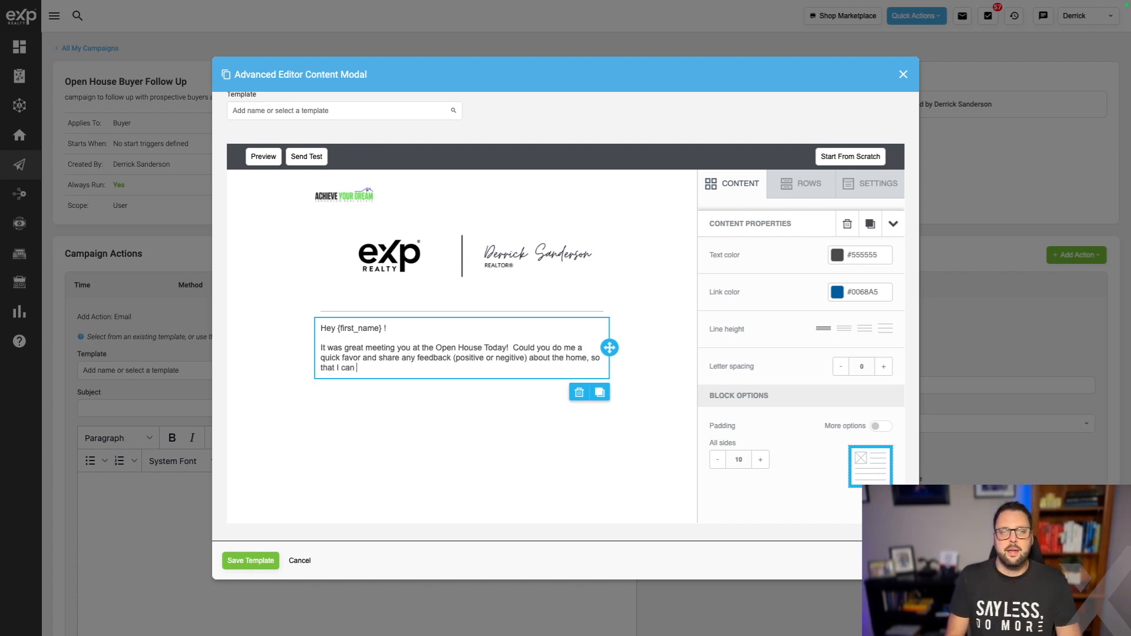
{"action": "type", "text": "share it with the Sellers?"}
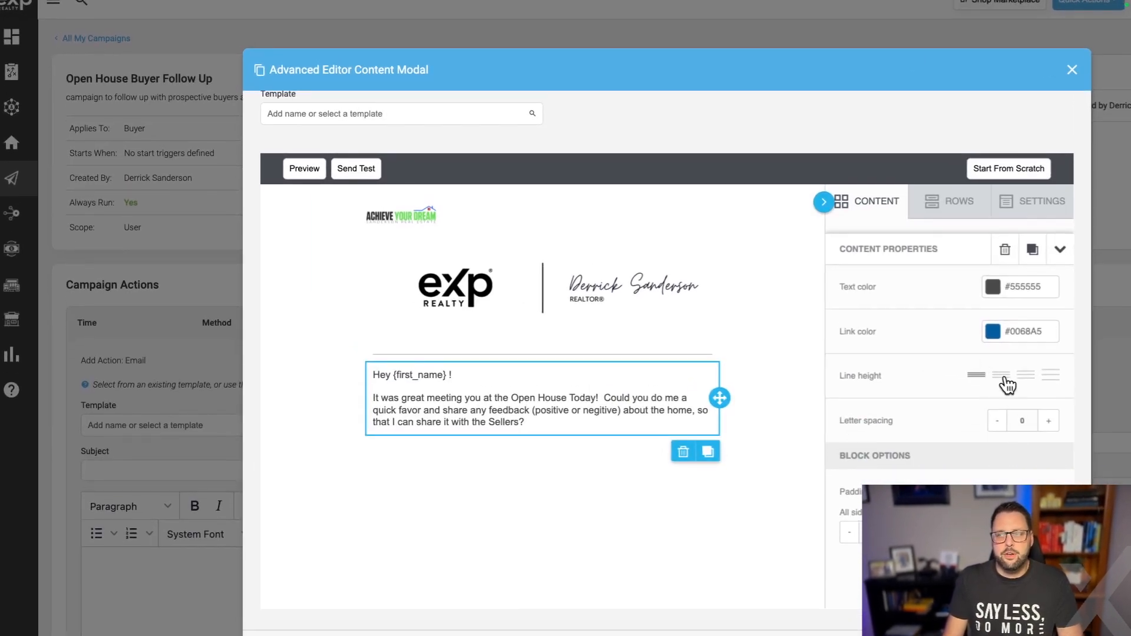
Widen the line height and begin the 'Also, I just wanted to' paragraph about other new homes.
{"action": "left_click", "coordinate": [1002, 394]}
{"action": "left_click", "coordinate": [1026, 385]}
{"action": "left_click", "coordinate": [1052, 387]}
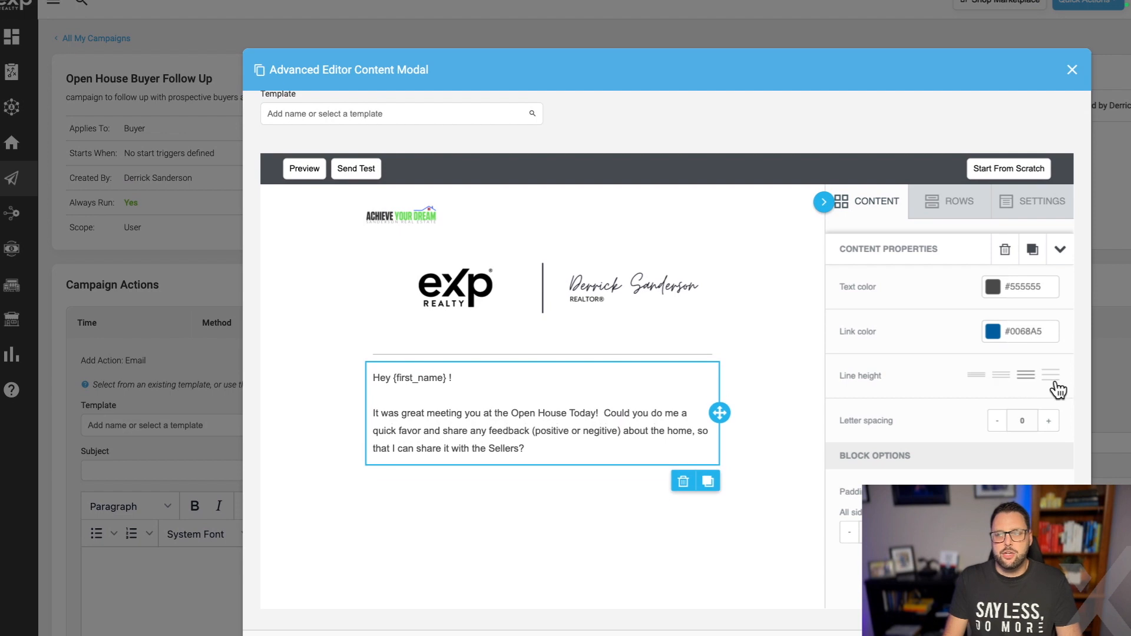
{"action": "left_click", "coordinate": [1001, 386]}
{"action": "left_click", "coordinate": [565, 433]}
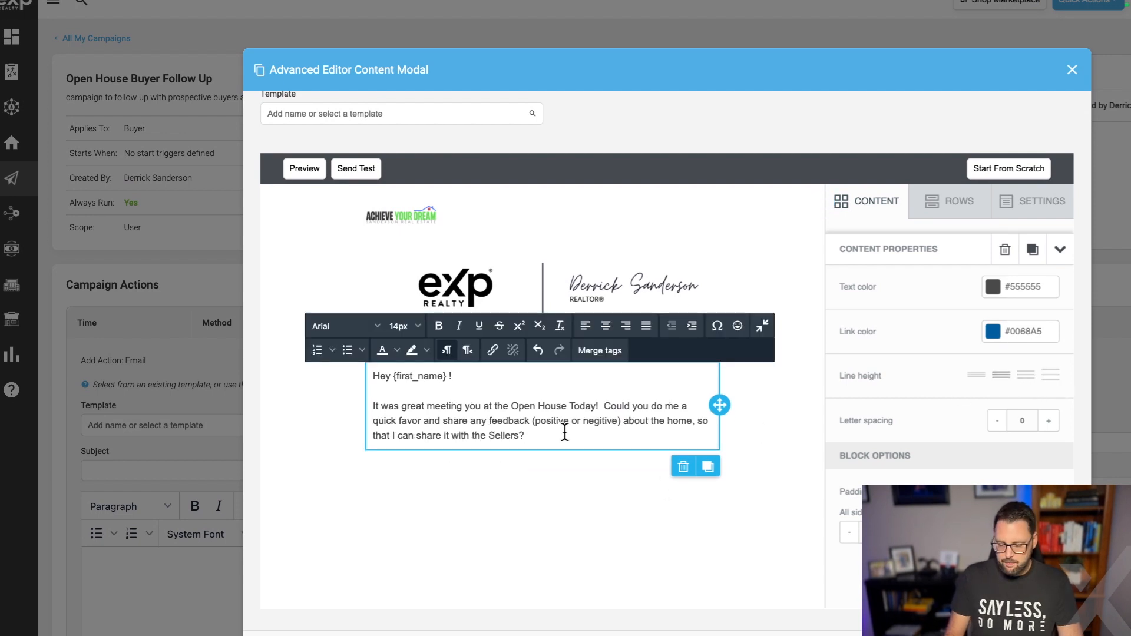
{"action": "key", "text": "Return"}
{"action": "key", "text": "Return"}
{"action": "type", "text": "Also, I "}
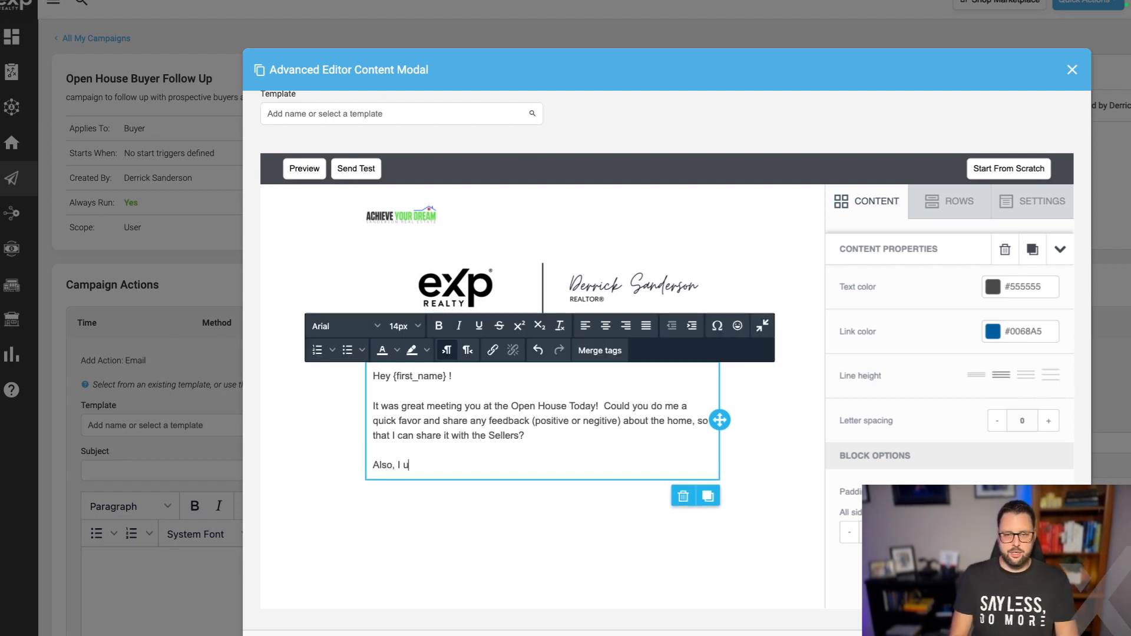
{"action": "type", "text": "ust wanted to "}
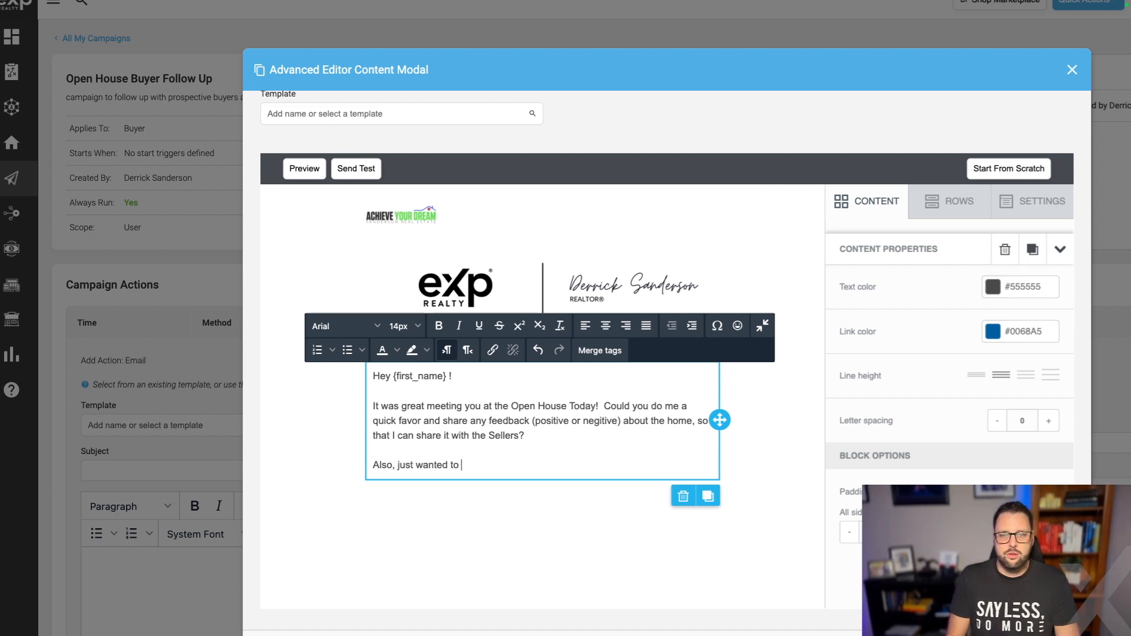
{"action": "type", "text": "quick touch base and see it you saw any other homes hit the "}
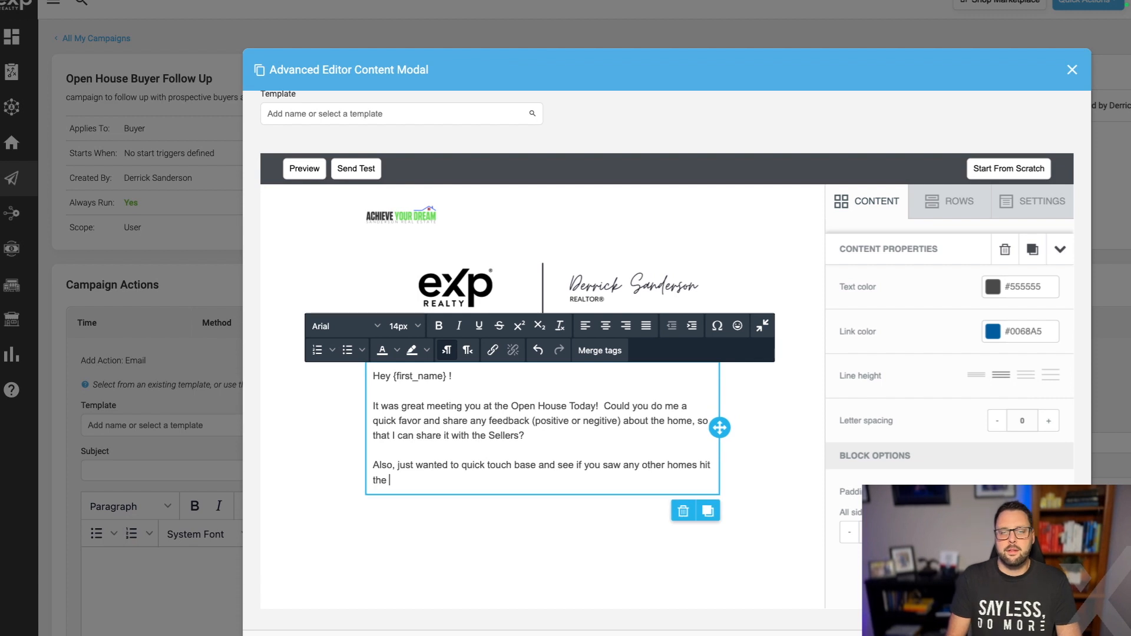
{"action": "type", "text": "market that might interest you?"}
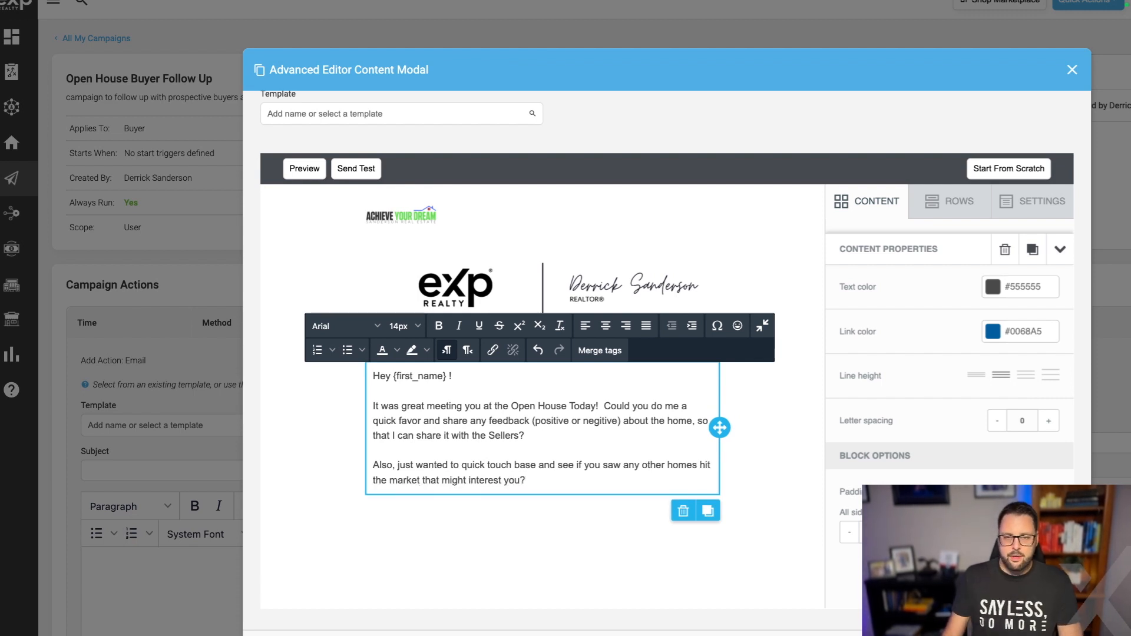
Add a two-column row below the text holding social icons and an image block.
{"action": "left_click", "coordinate": [561, 556]}
{"action": "scroll", "coordinate": [761, 566], "scroll_direction": "down", "scroll_amount": 2}
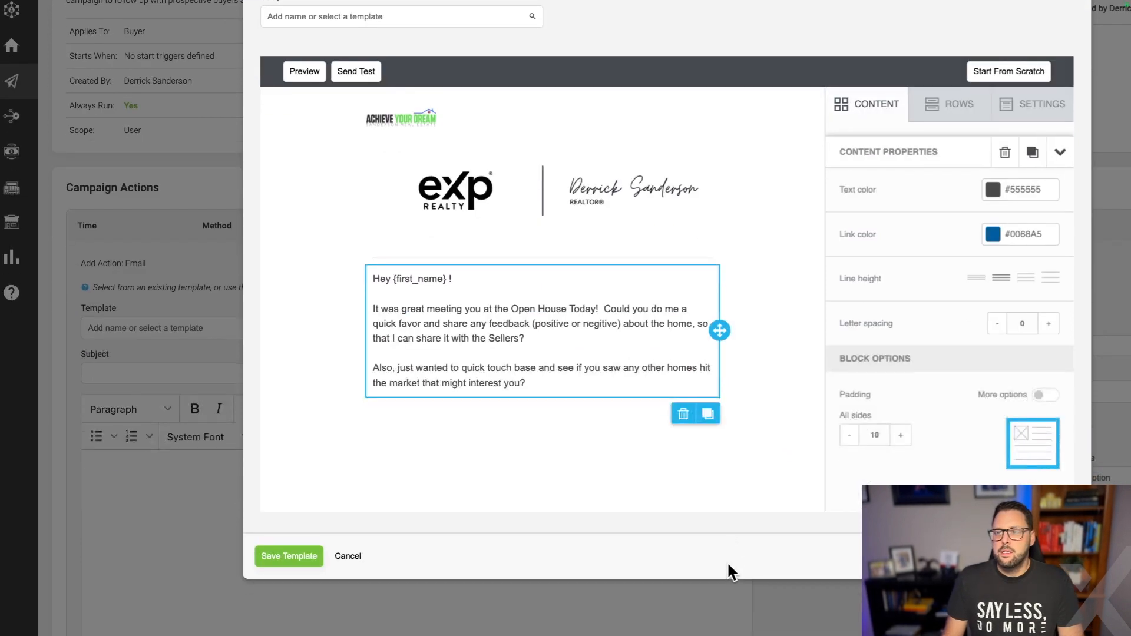
{"action": "left_click", "coordinate": [960, 108]}
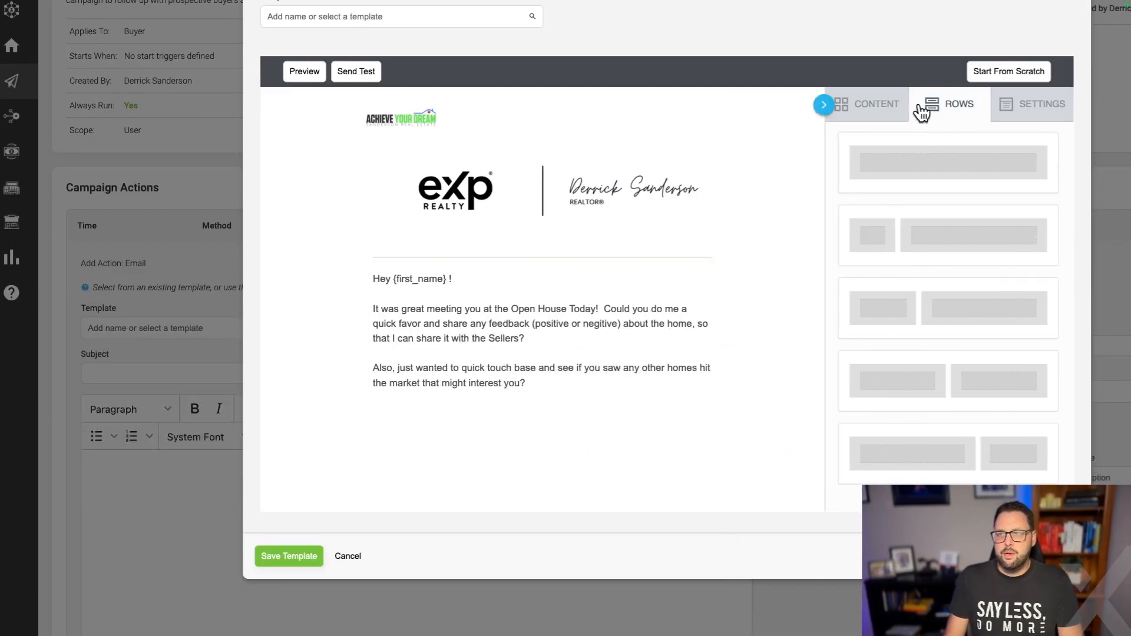
{"action": "scroll", "coordinate": [952, 283], "scroll_direction": "down", "scroll_amount": 4}
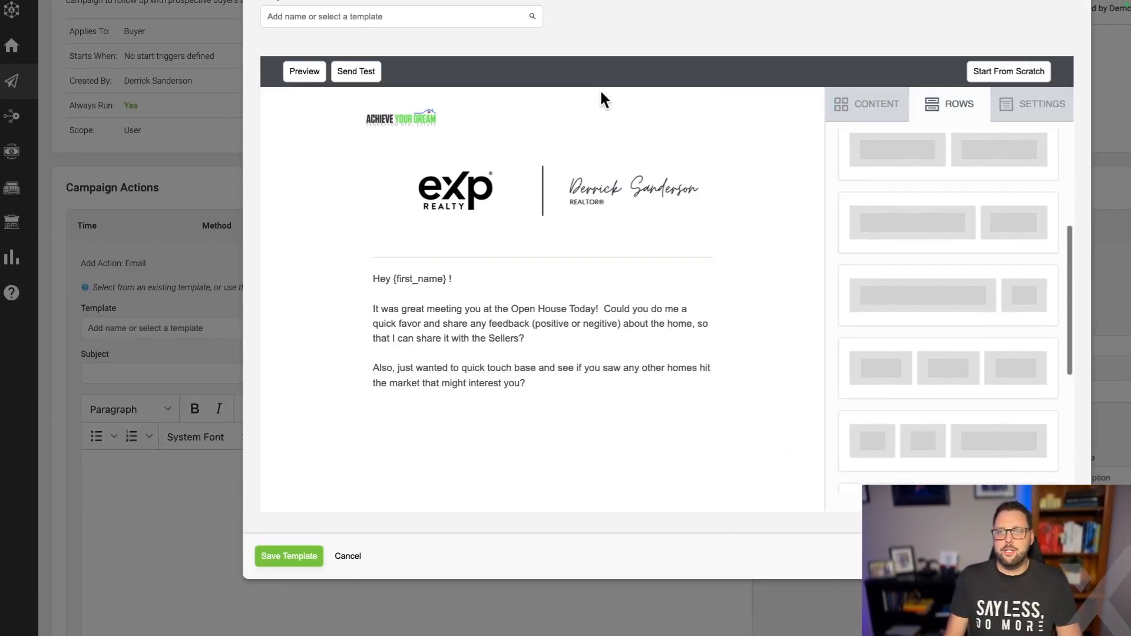
{"action": "scroll", "coordinate": [975, 341], "scroll_direction": "up", "scroll_amount": 3}
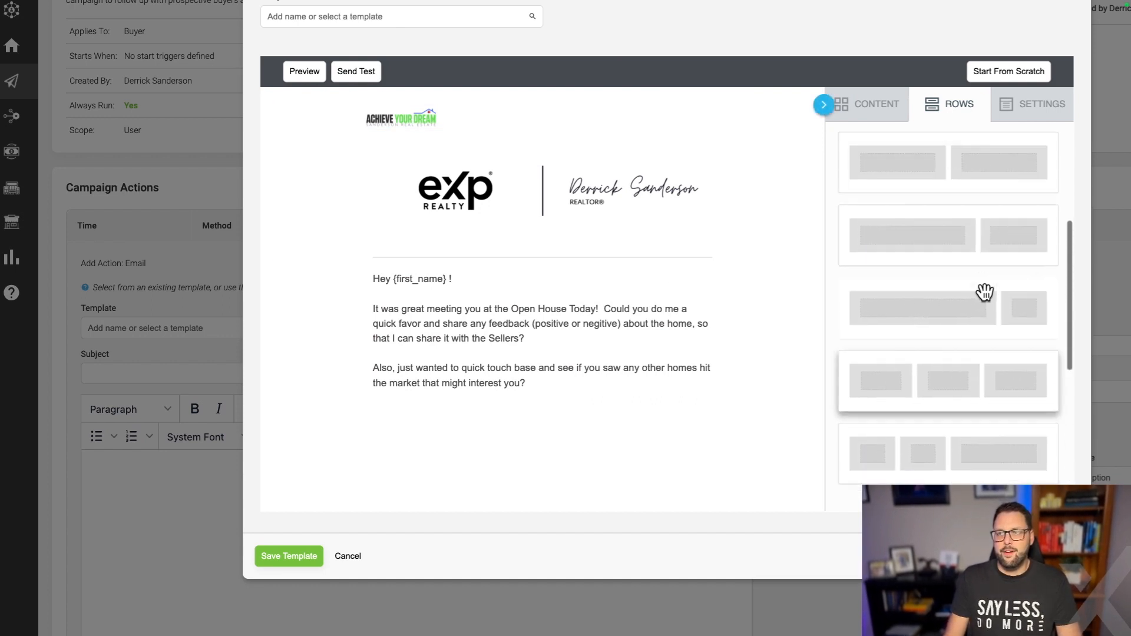
{"action": "left_click_drag", "start_coordinate": [975, 257], "coordinate": [642, 403]}
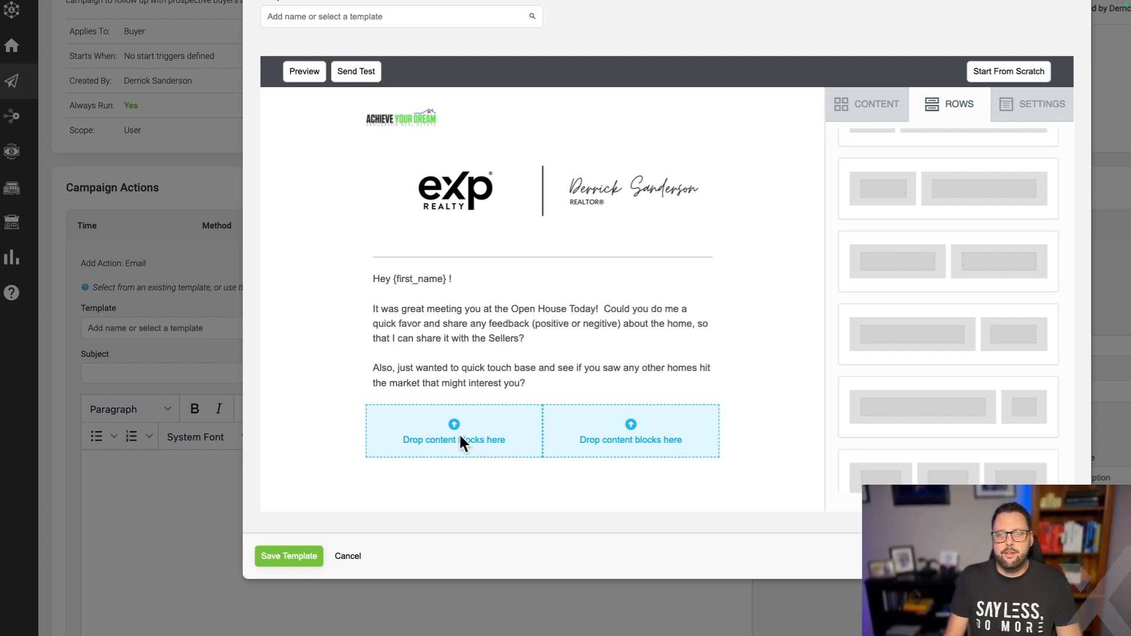
{"action": "scroll", "coordinate": [941, 386], "scroll_direction": "down", "scroll_amount": 4}
{"action": "scroll", "coordinate": [941, 386], "scroll_direction": "down", "scroll_amount": 2}
{"action": "scroll", "coordinate": [952, 424], "scroll_direction": "up", "scroll_amount": 10}
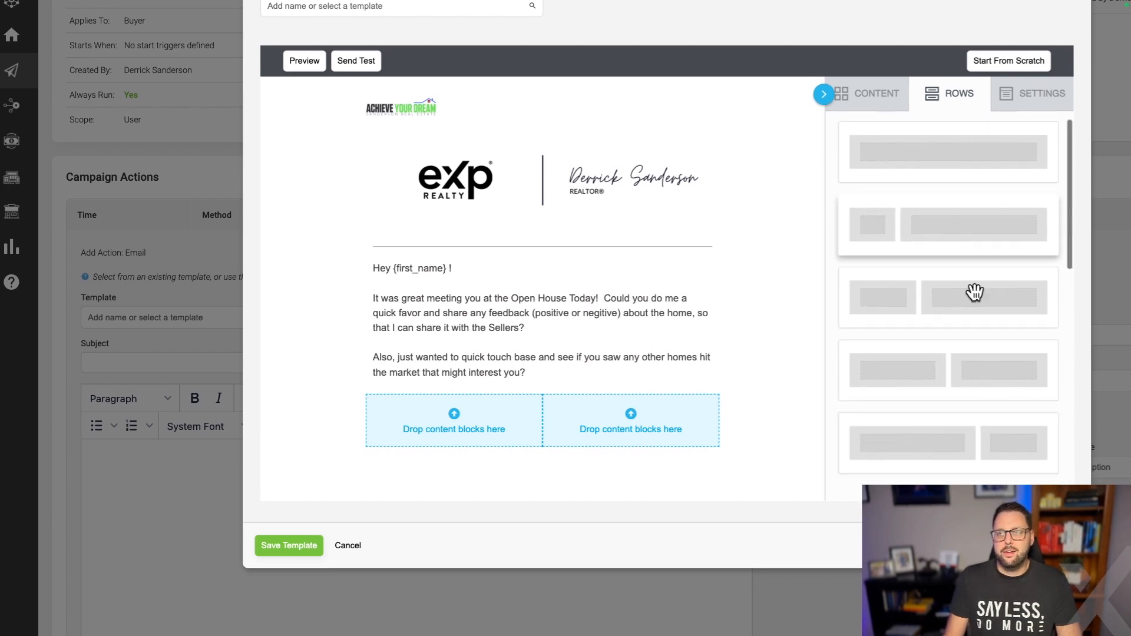
{"action": "left_click", "coordinate": [870, 96]}
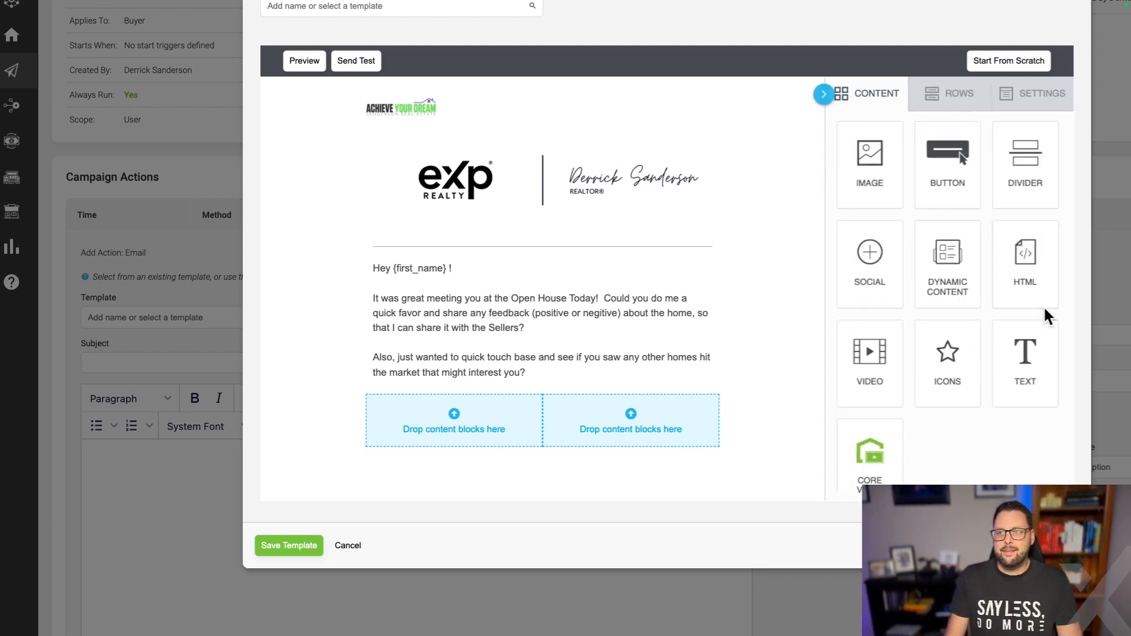
{"action": "left_click_drag", "start_coordinate": [874, 270], "coordinate": [522, 447]}
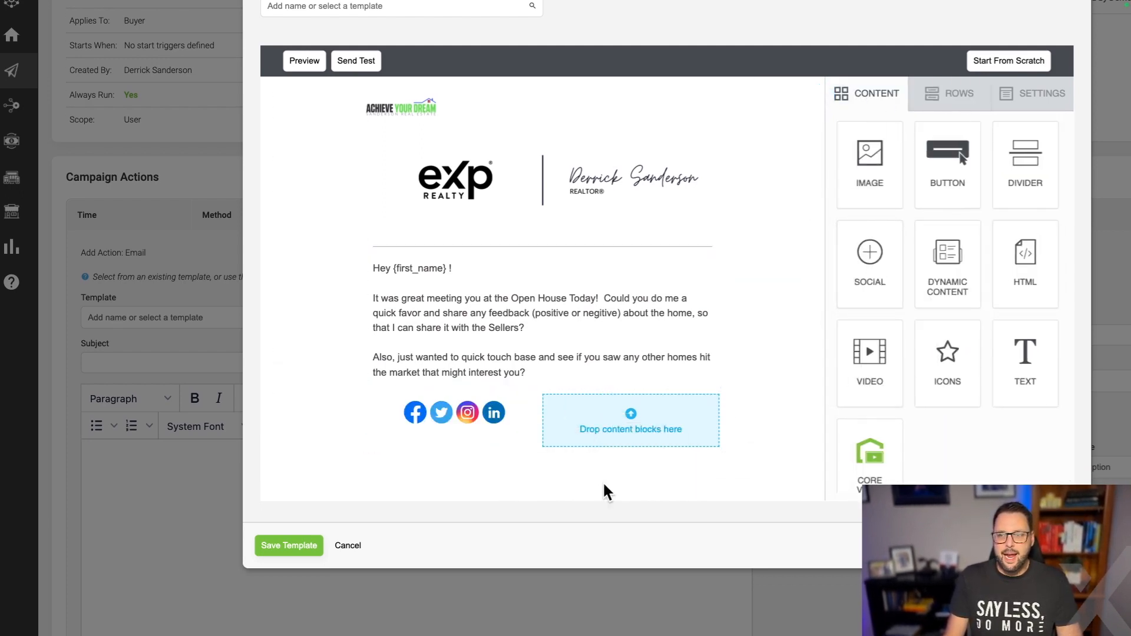
{"action": "left_click_drag", "start_coordinate": [878, 178], "coordinate": [651, 443]}
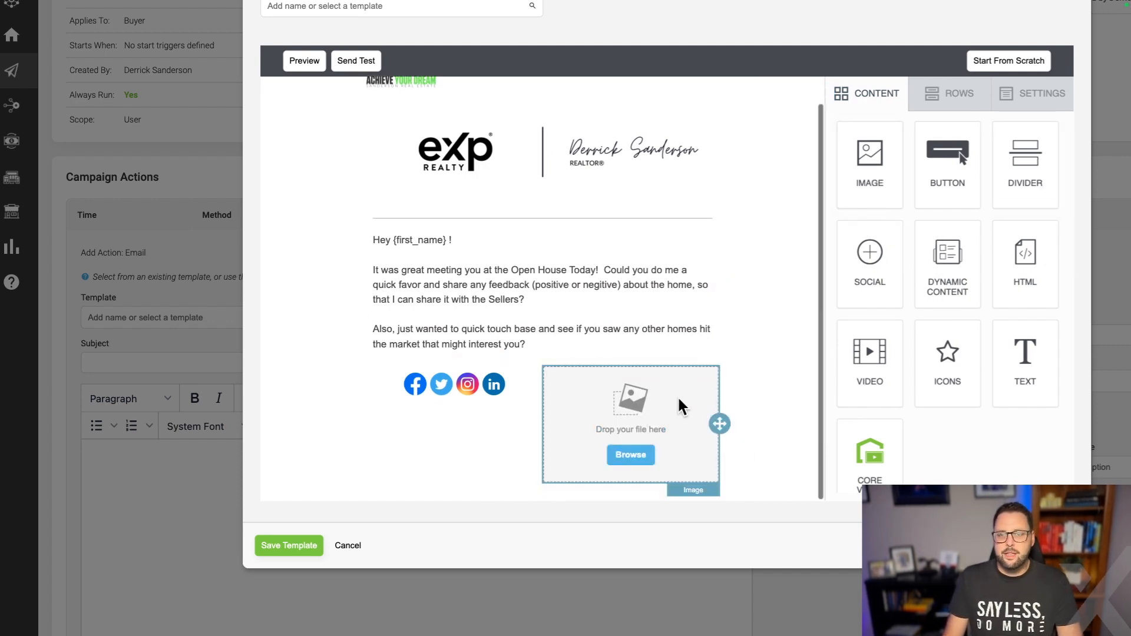
Delete that row and add a single-column row with an empty image block below the message.
{"action": "left_click", "coordinate": [754, 396]}
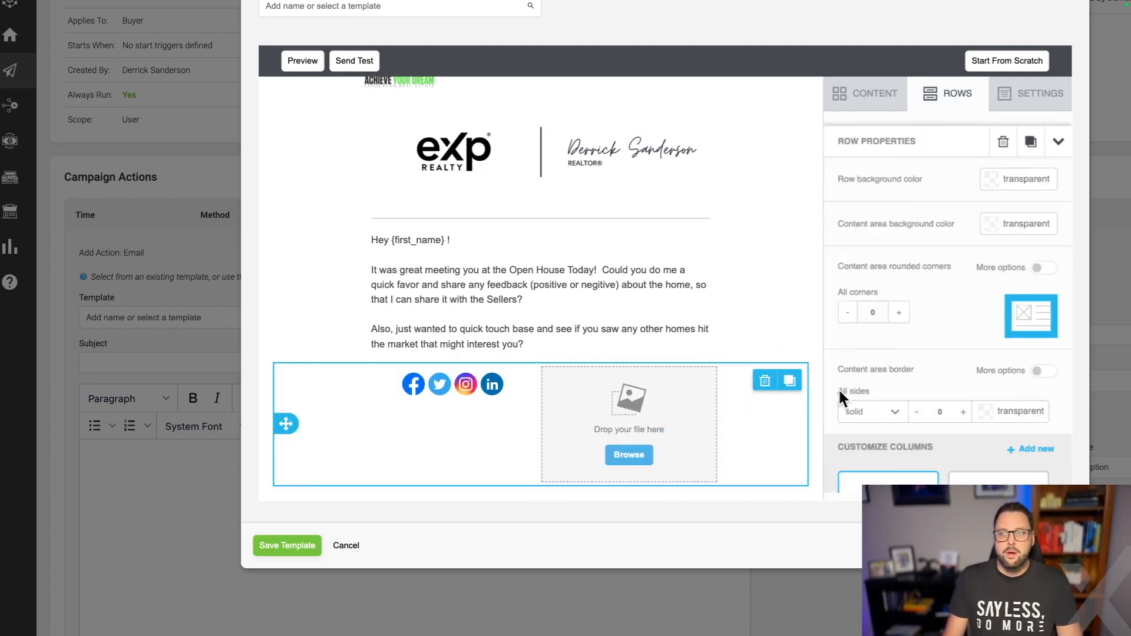
{"action": "left_click", "coordinate": [766, 383]}
{"action": "left_click", "coordinate": [716, 360]}
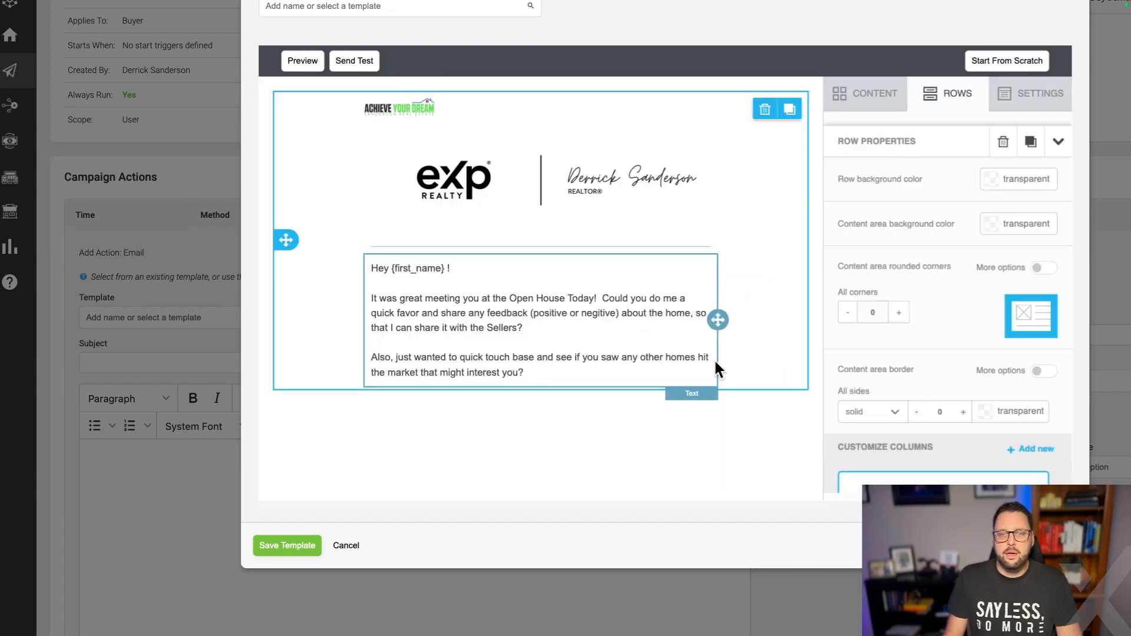
{"action": "left_click", "coordinate": [958, 105]}
{"action": "left_click_drag", "start_coordinate": [949, 151], "coordinate": [641, 430]}
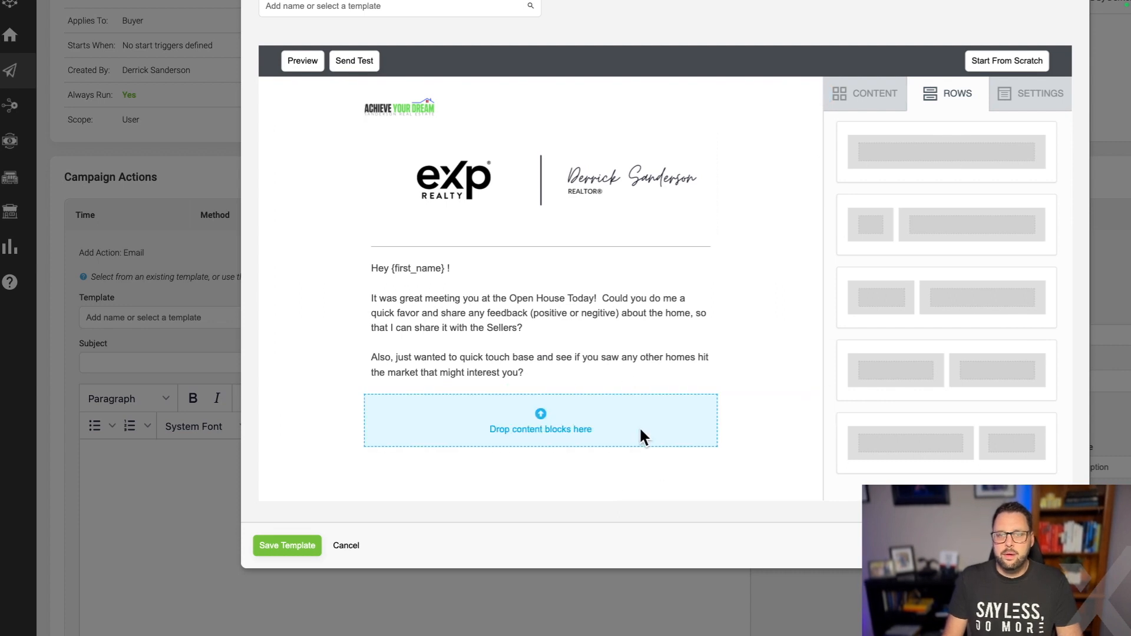
{"action": "left_click", "coordinate": [859, 104]}
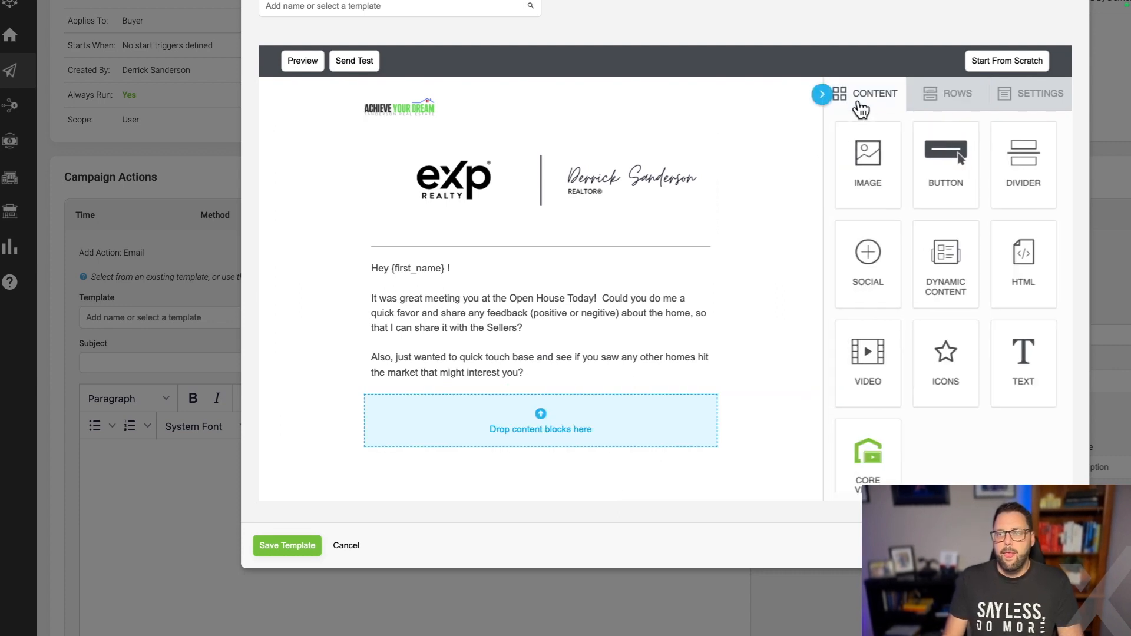
{"action": "left_click_drag", "start_coordinate": [868, 153], "coordinate": [611, 416]}
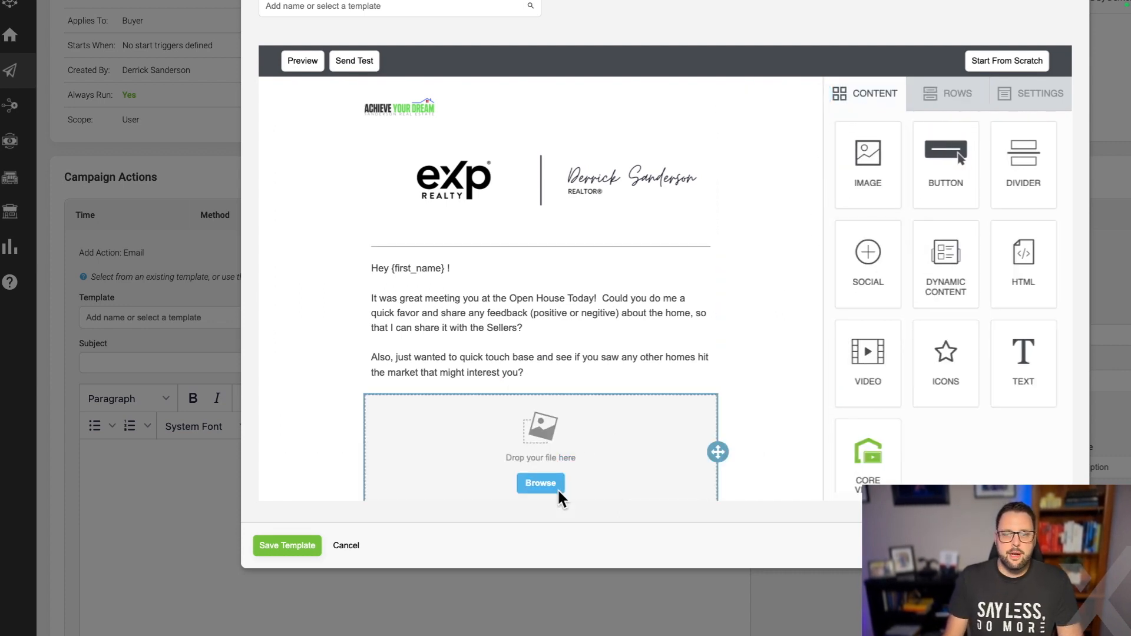
Insert the email-signature image from the file manager below the message, set to full width on mobile.
{"action": "left_click", "coordinate": [540, 483]}
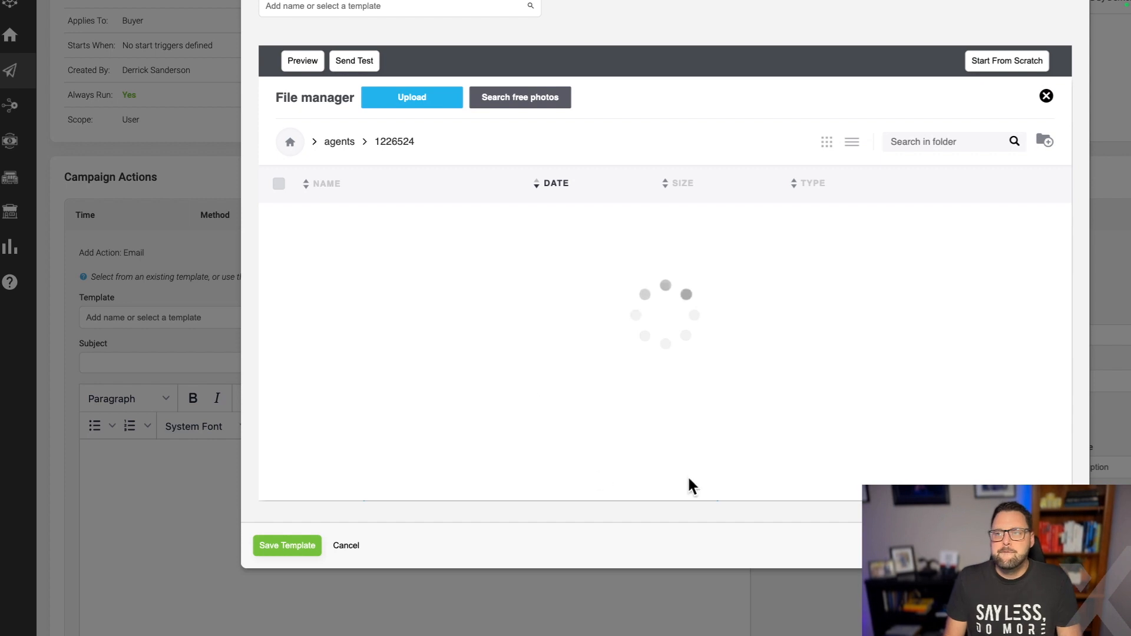
{"action": "scroll", "coordinate": [691, 241], "scroll_direction": "up", "scroll_amount": 1}
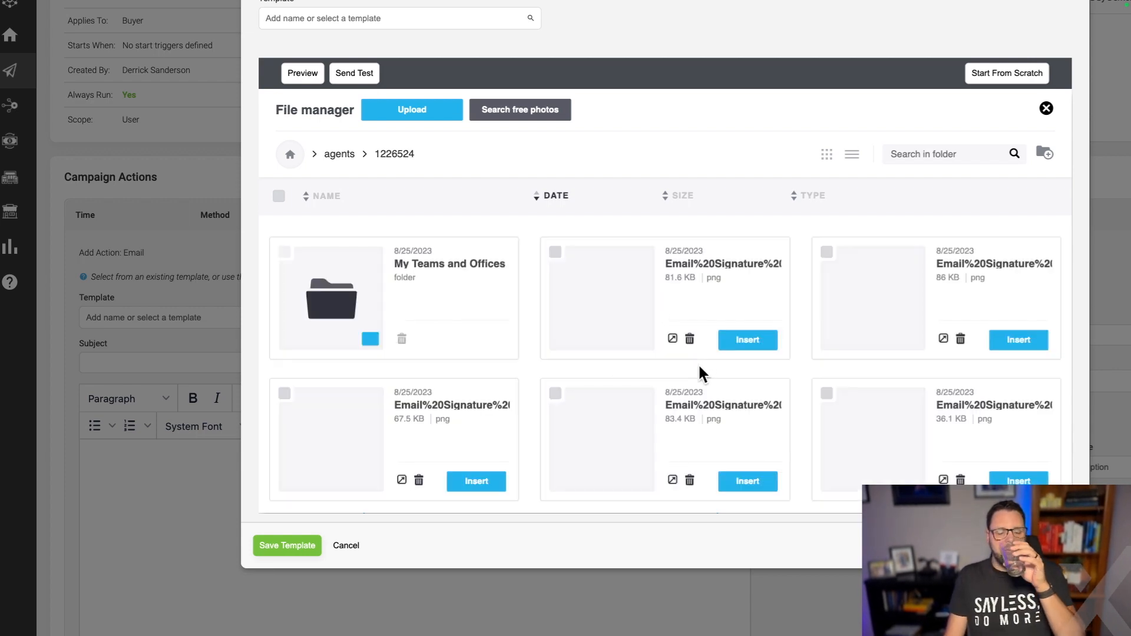
{"action": "left_click", "coordinate": [749, 340]}
{"action": "scroll", "coordinate": [740, 412], "scroll_direction": "down", "scroll_amount": 2}
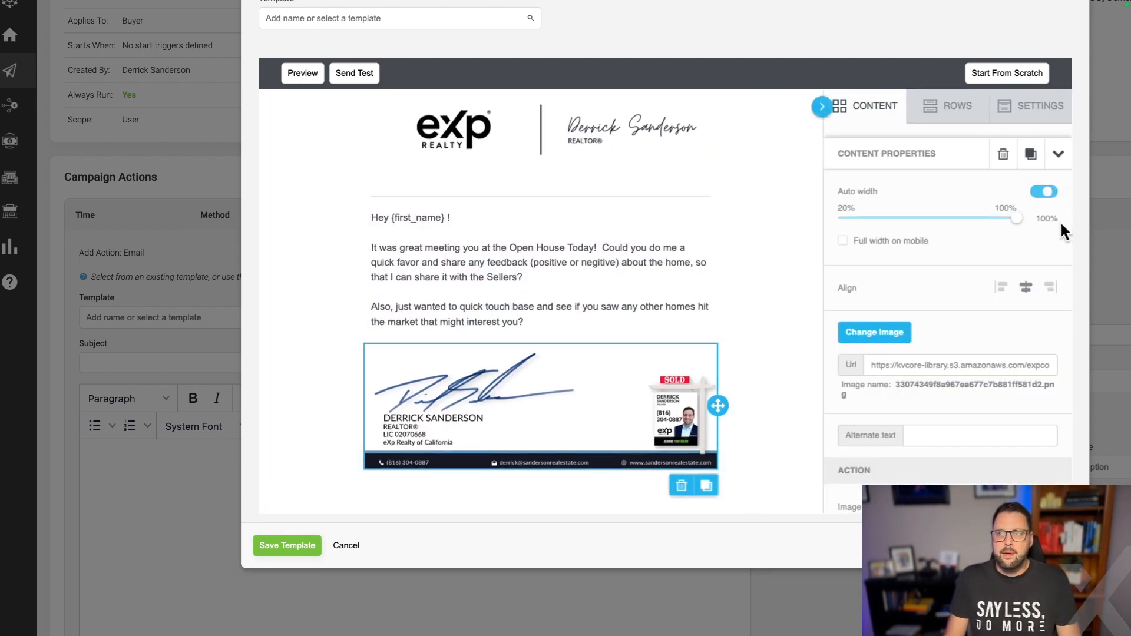
{"action": "left_click", "coordinate": [873, 243]}
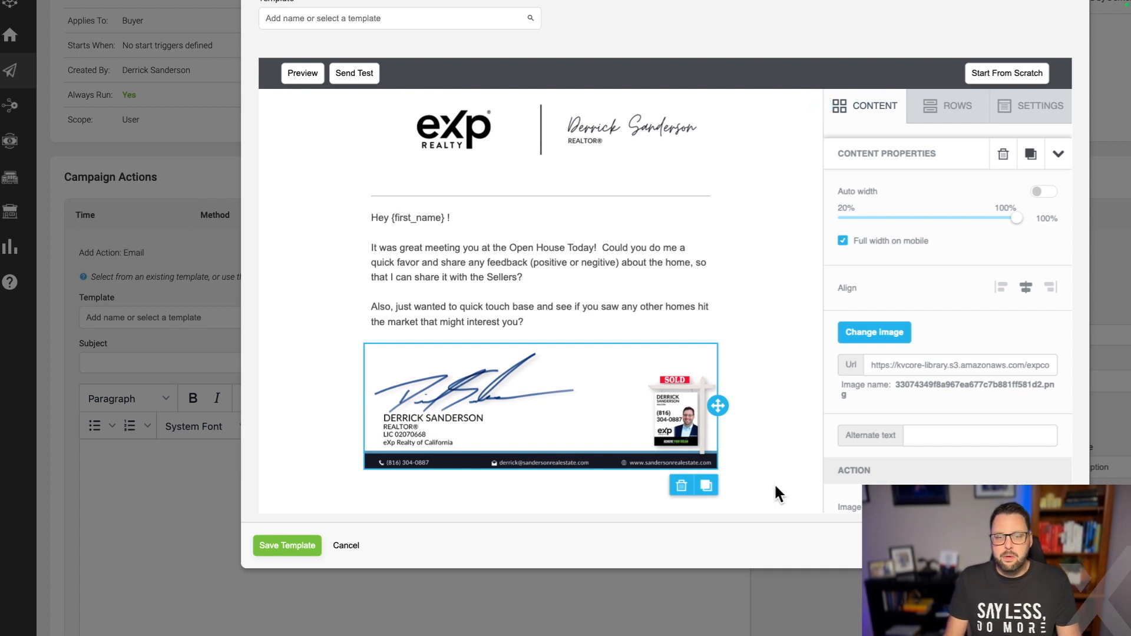
{"action": "scroll", "coordinate": [754, 507], "scroll_direction": "up", "scroll_amount": 3}
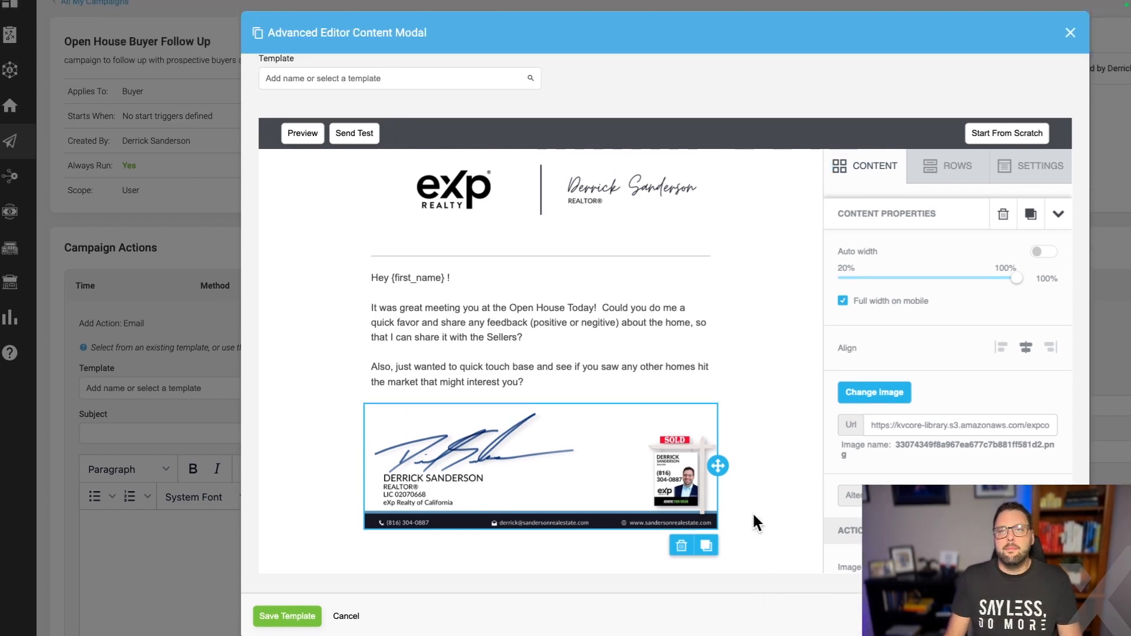
{"action": "scroll", "coordinate": [790, 366], "scroll_direction": "up", "scroll_amount": 1}
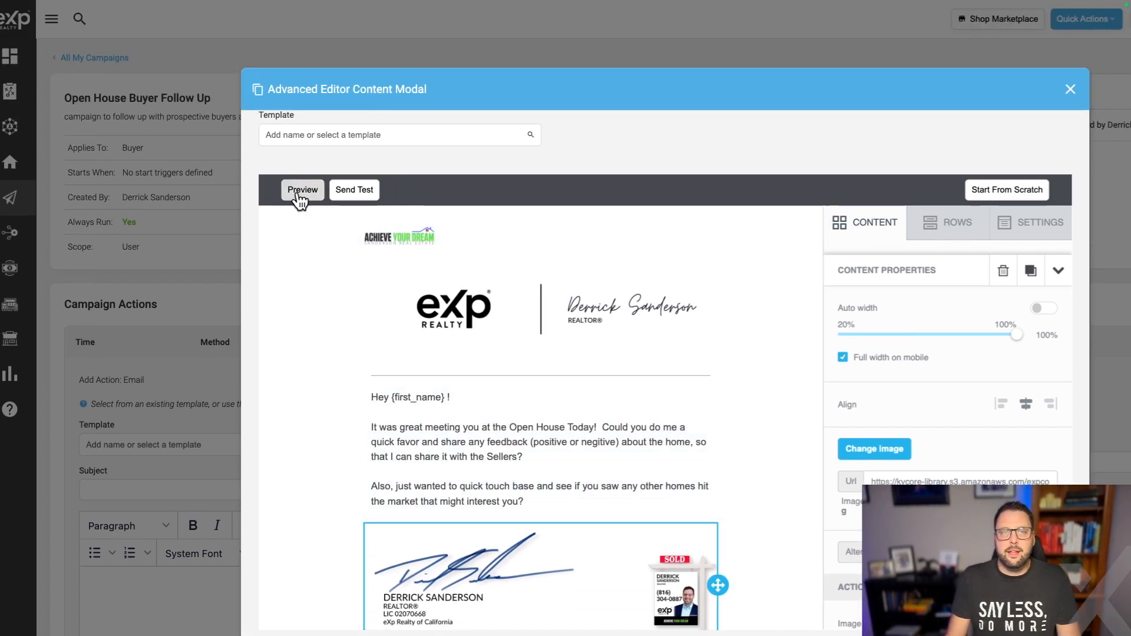
Preview the email on desktop, then check the logo, message and signature layout in Mobile view.
{"action": "left_click", "coordinate": [299, 195]}
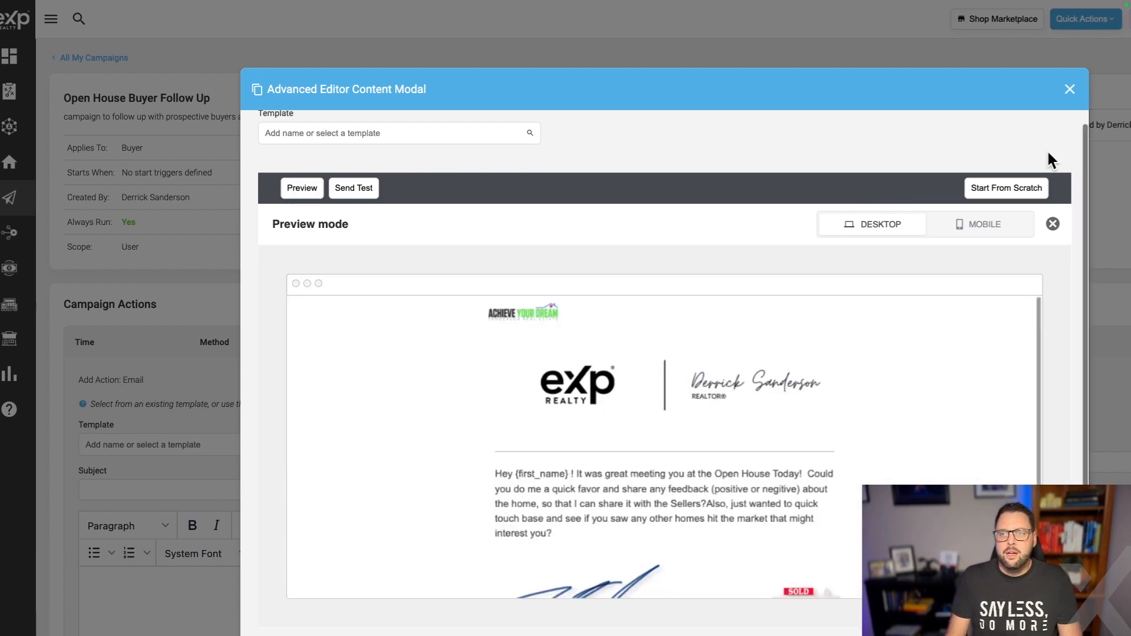
{"action": "scroll", "coordinate": [923, 342], "scroll_direction": "down", "scroll_amount": 3}
{"action": "scroll", "coordinate": [1002, 360], "scroll_direction": "up", "scroll_amount": 3}
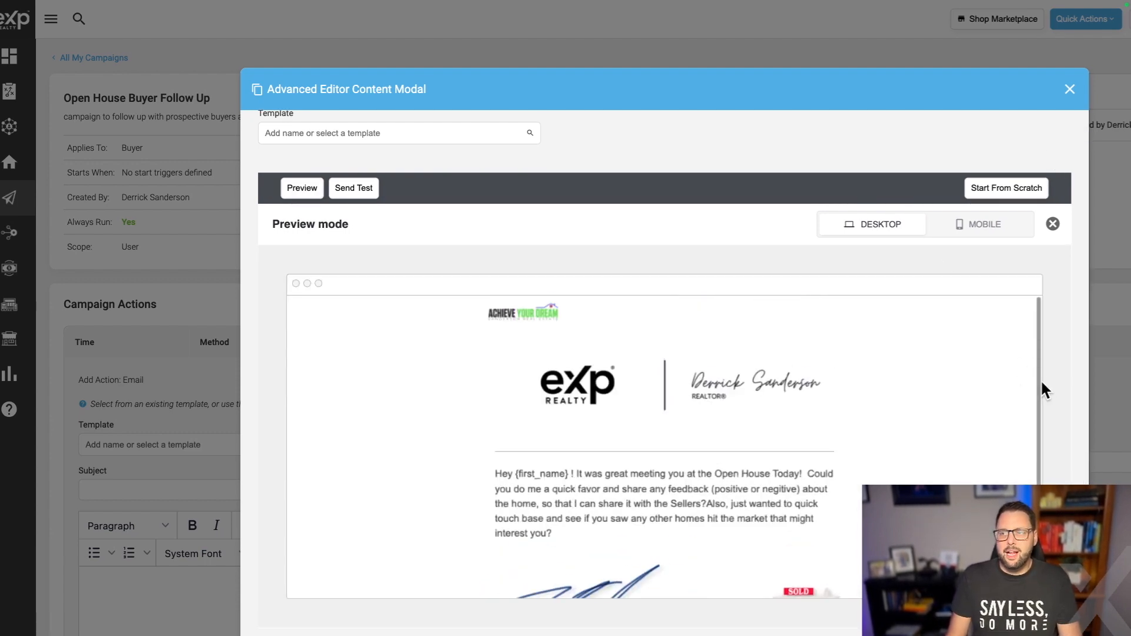
{"action": "scroll", "coordinate": [1054, 374], "scroll_direction": "down", "scroll_amount": 3}
{"action": "scroll", "coordinate": [755, 336], "scroll_direction": "down", "scroll_amount": 3}
{"action": "scroll", "coordinate": [758, 340], "scroll_direction": "up", "scroll_amount": 2}
{"action": "scroll", "coordinate": [758, 348], "scroll_direction": "down", "scroll_amount": 3}
{"action": "scroll", "coordinate": [758, 348], "scroll_direction": "up", "scroll_amount": 3}
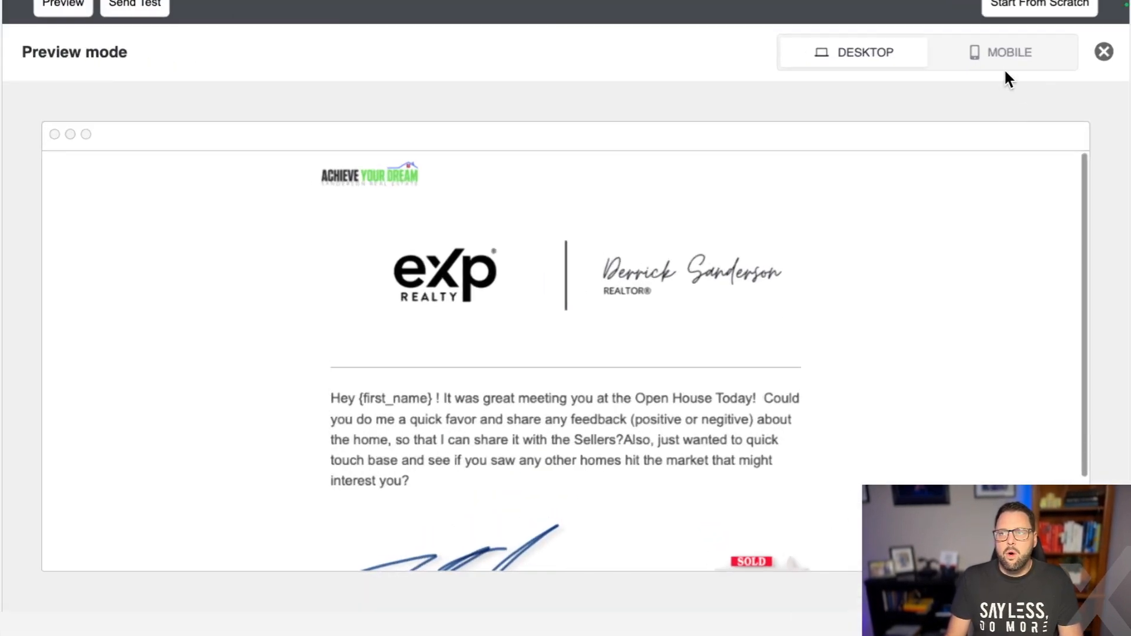
{"action": "left_click", "coordinate": [1009, 68]}
{"action": "scroll", "coordinate": [597, 383], "scroll_direction": "down", "scroll_amount": 1}
{"action": "scroll", "coordinate": [597, 381], "scroll_direction": "up", "scroll_amount": 1}
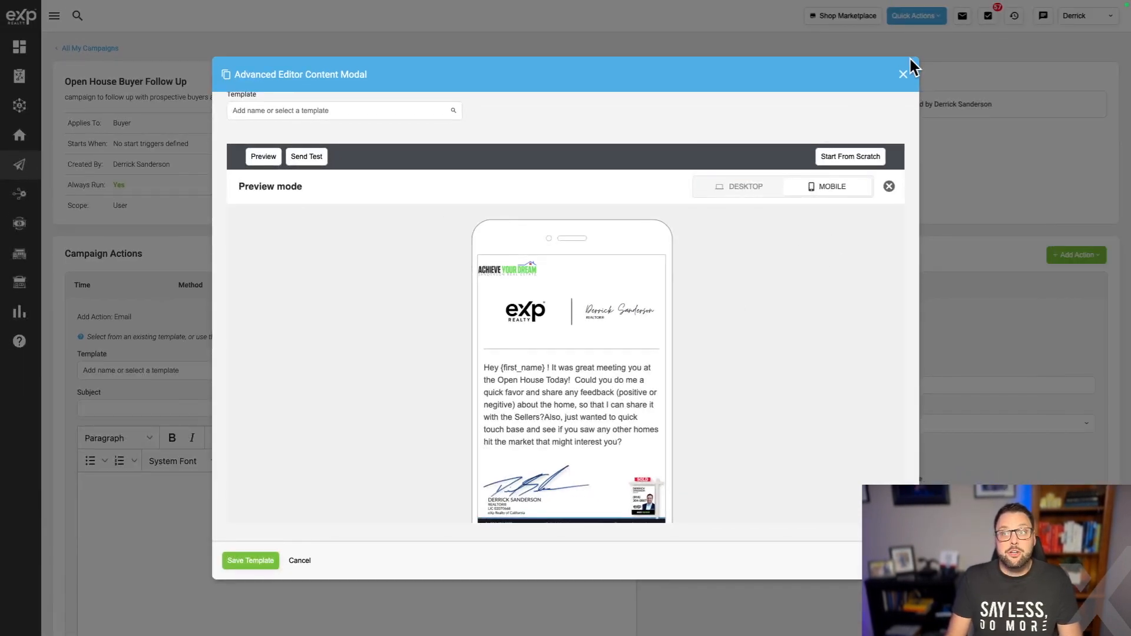
Close the preview and delete the divider line under the logo header.
{"action": "left_click", "coordinate": [889, 190]}
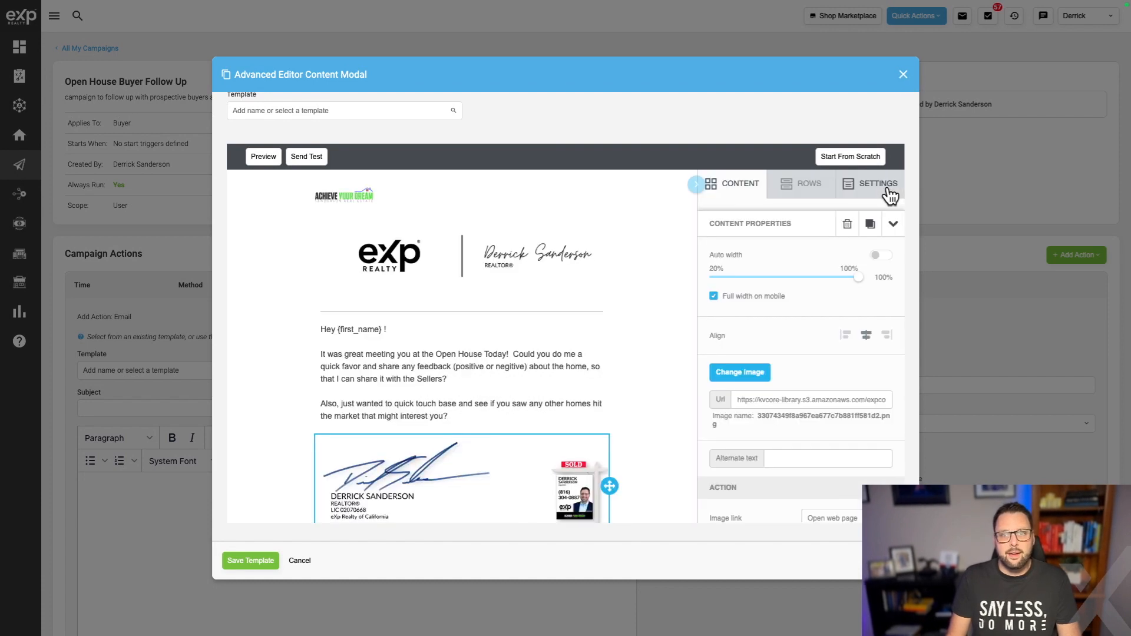
{"action": "left_click", "coordinate": [447, 391]}
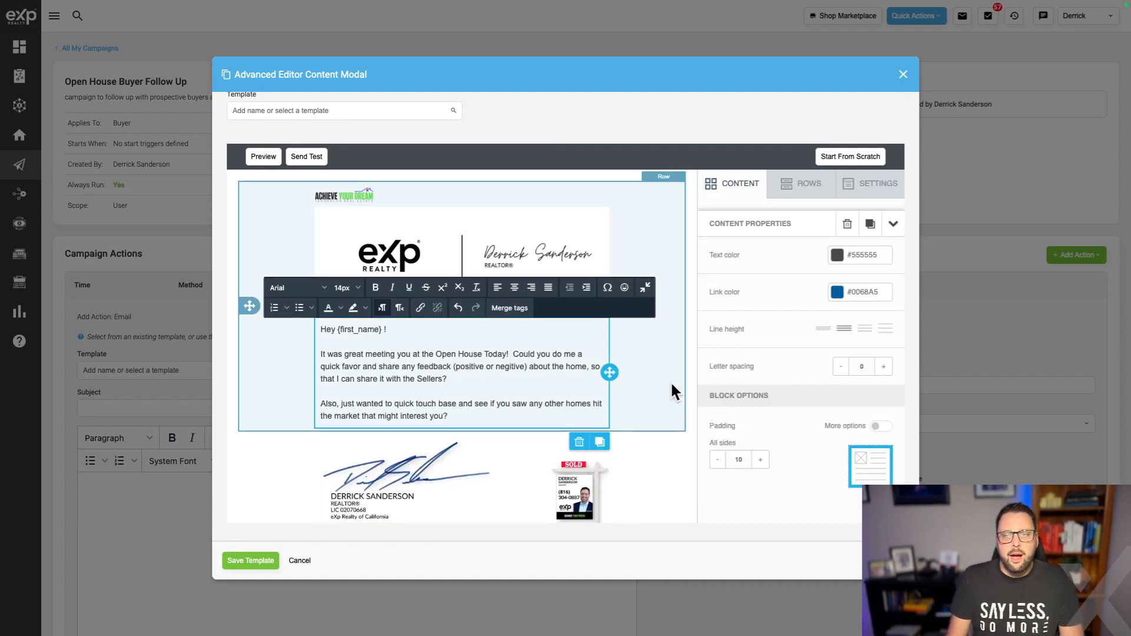
{"action": "left_click", "coordinate": [602, 309]}
{"action": "left_click", "coordinate": [516, 311]}
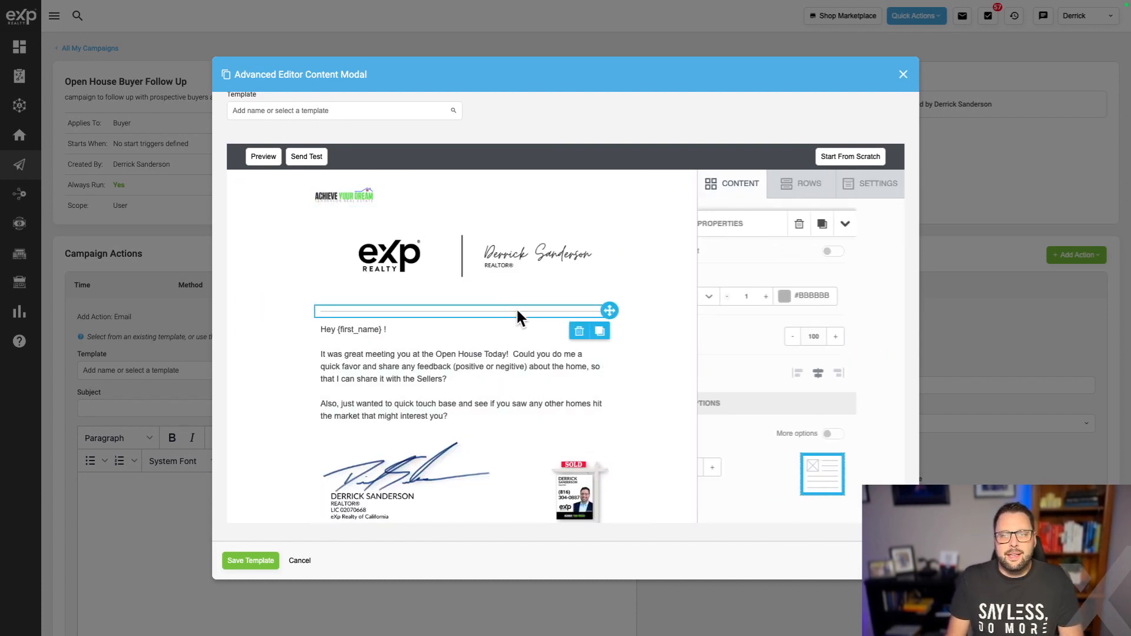
{"action": "left_click", "coordinate": [579, 331]}
{"action": "left_click", "coordinate": [611, 407]}
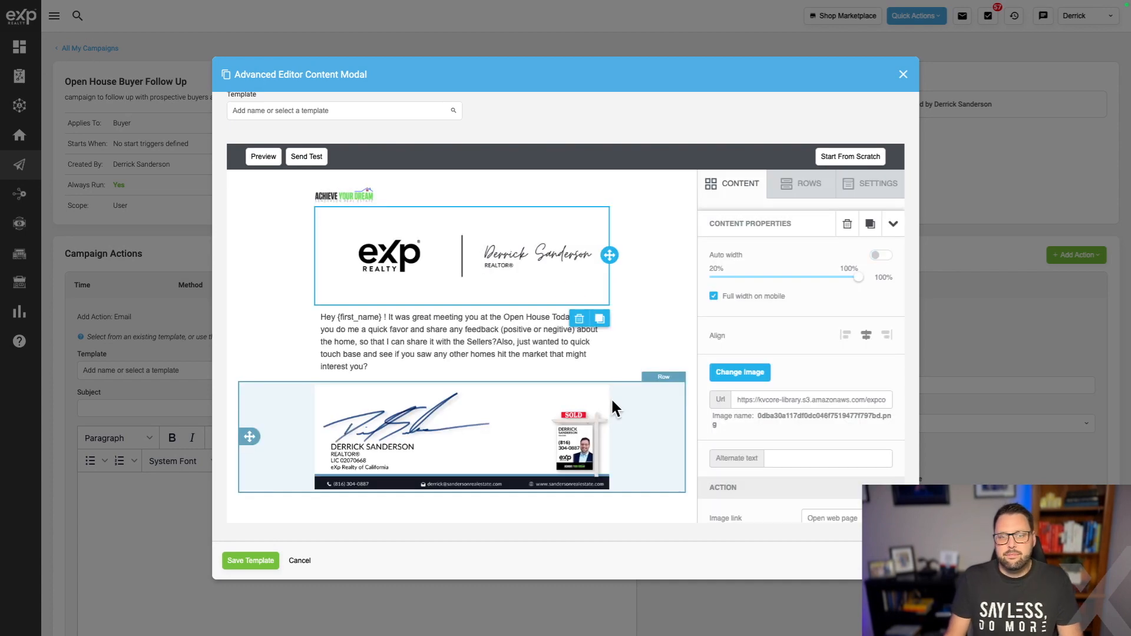
Start a new paragraph after 'Sellers?' and save the edited email template.
{"action": "left_click", "coordinate": [540, 357]}
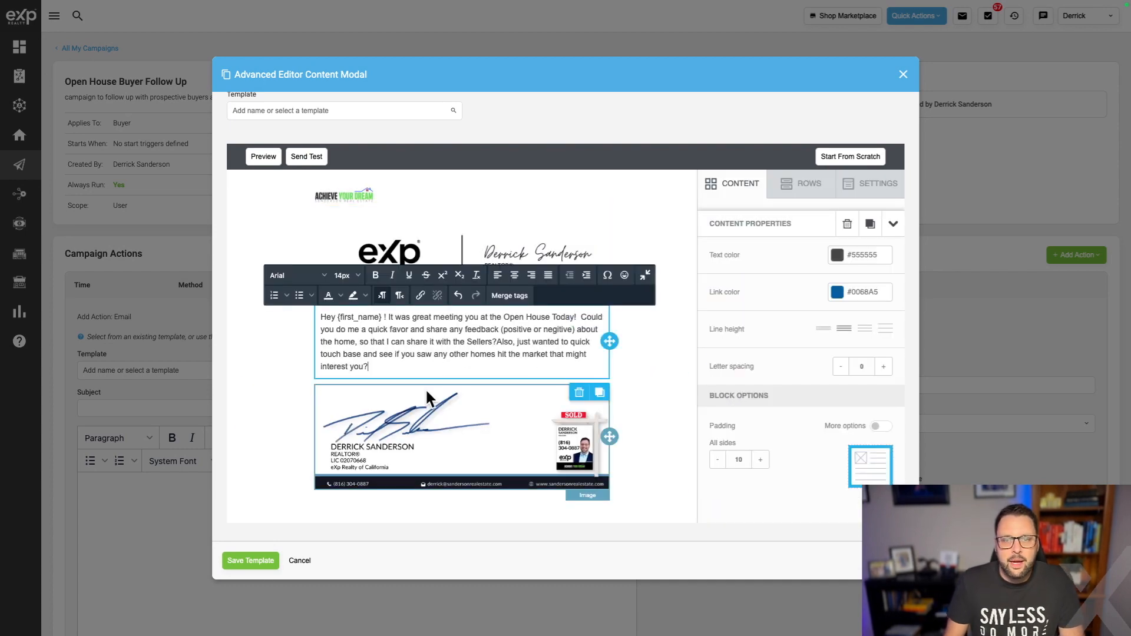
{"action": "left_click", "coordinate": [501, 342]}
{"action": "key", "text": "Return"}
{"action": "key", "text": "Return"}
{"action": "left_click", "coordinate": [262, 561]}
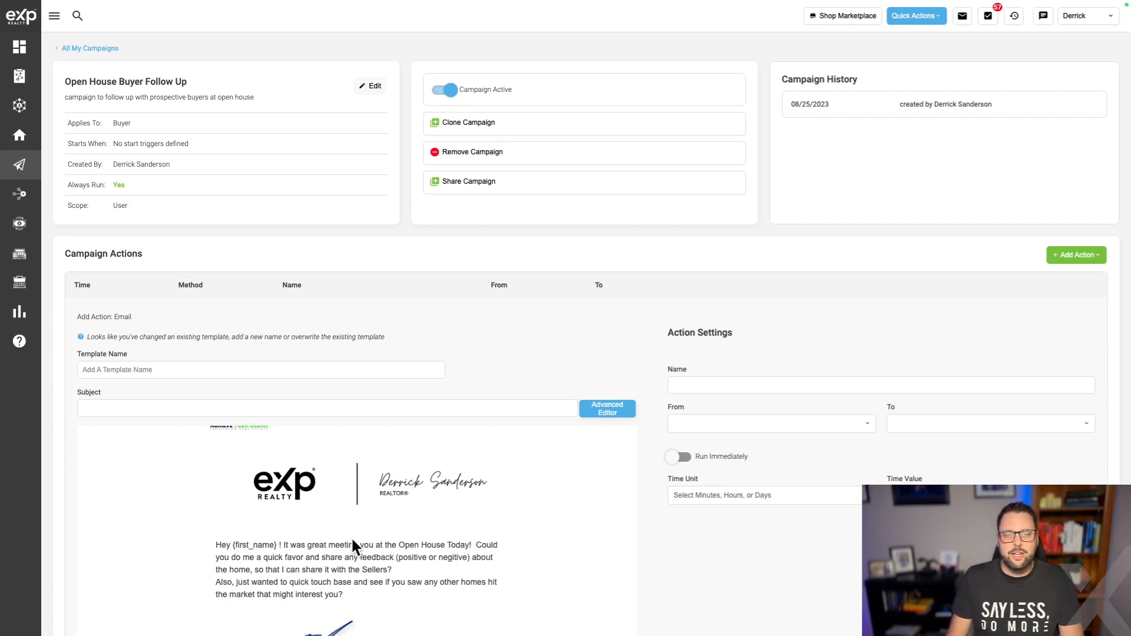
{"action": "scroll", "coordinate": [352, 541], "scroll_direction": "down", "scroll_amount": 3}
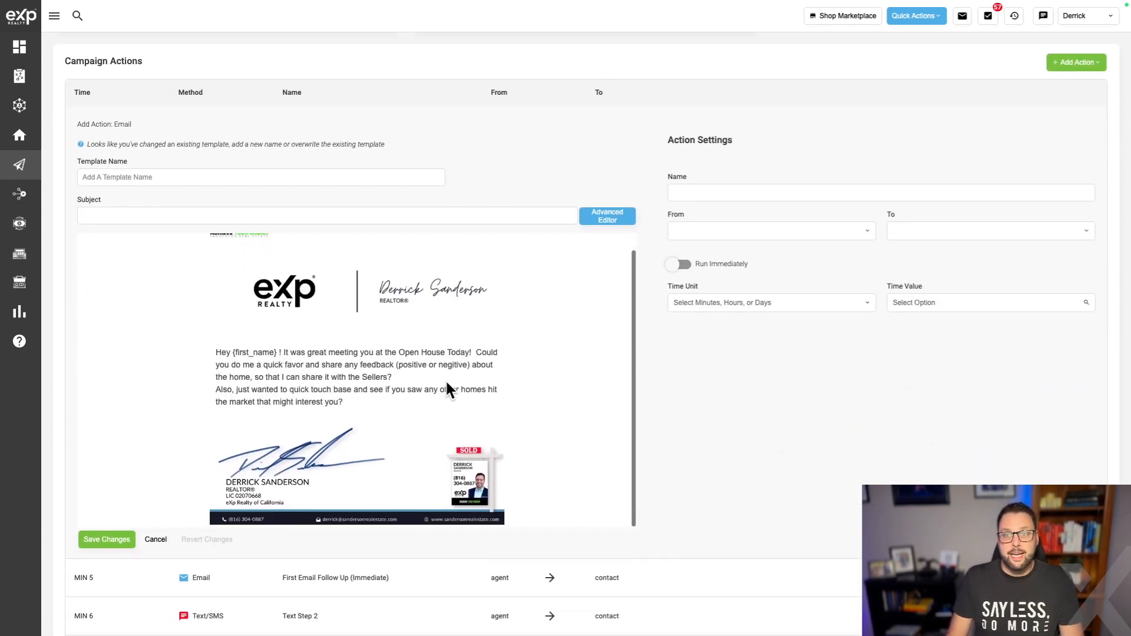
Name the template 'Open House Follow Up (Nice Email)' with subject 'So Great To Meet! Did you see...'.
{"action": "left_click", "coordinate": [129, 178]}
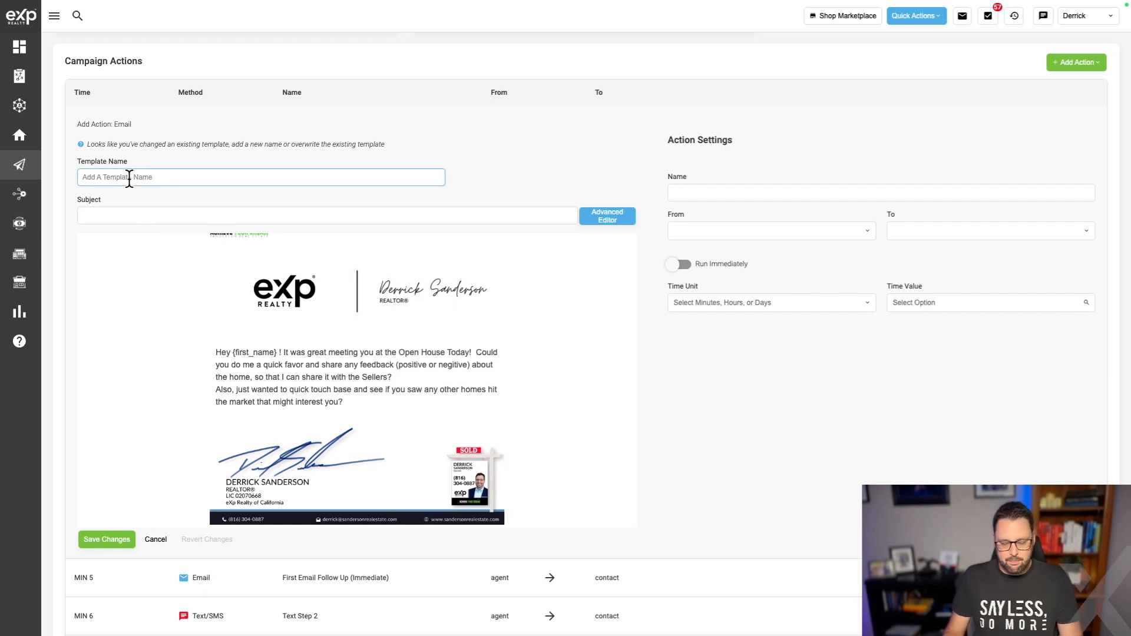
{"action": "type", "text": "Open House Fol"}
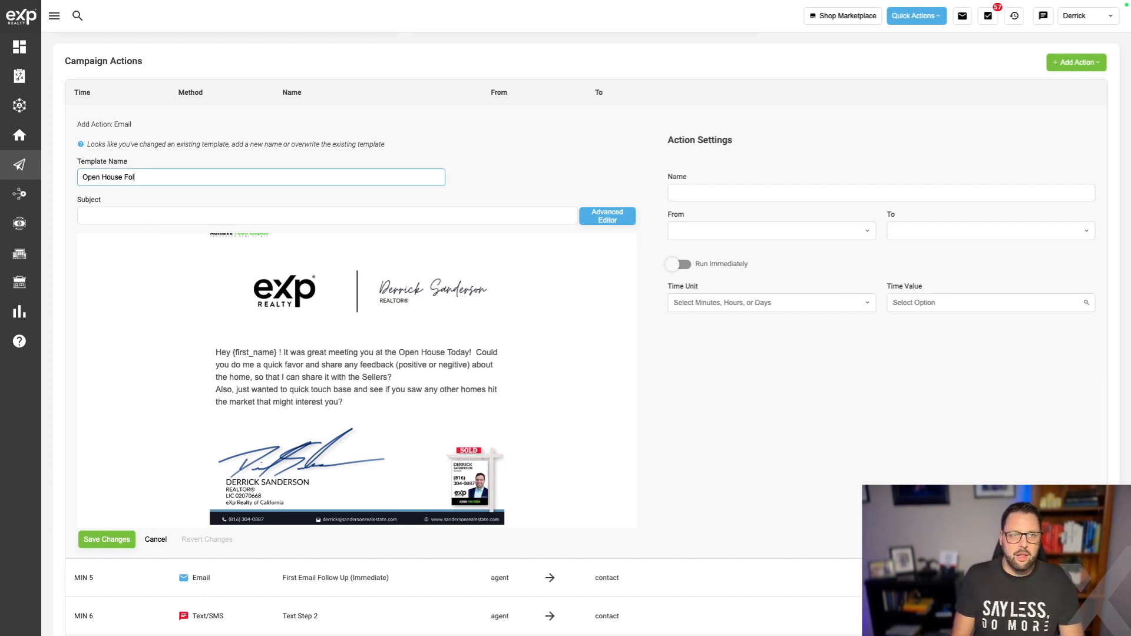
{"action": "type", "text": "low Up (Nice Email)"}
{"action": "left_click", "coordinate": [94, 216]}
{"action": "type", "text": "So Great To Meet! Did you see..."}
Name the action 'Open House Email', send it Agent to Contact immediately, and save it.
{"action": "left_click", "coordinate": [683, 192]}
{"action": "type", "text": "Open House Email (nice"}
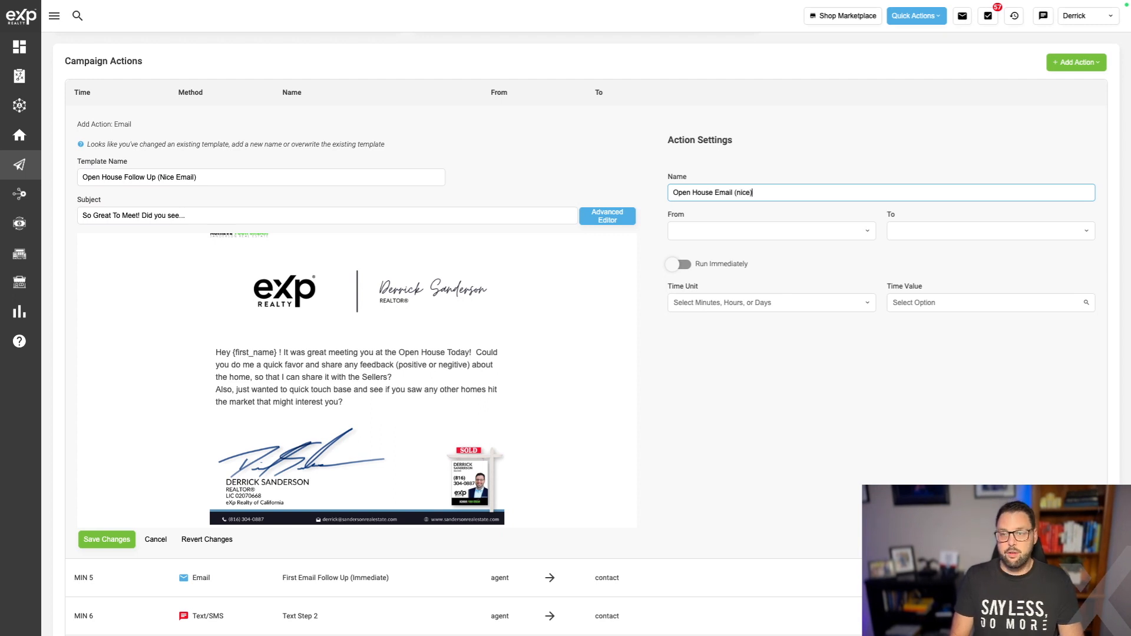
{"action": "left_click", "coordinate": [738, 222]}
{"action": "left_click", "coordinate": [741, 248]}
{"action": "left_click", "coordinate": [942, 231]}
{"action": "left_click", "coordinate": [942, 248]}
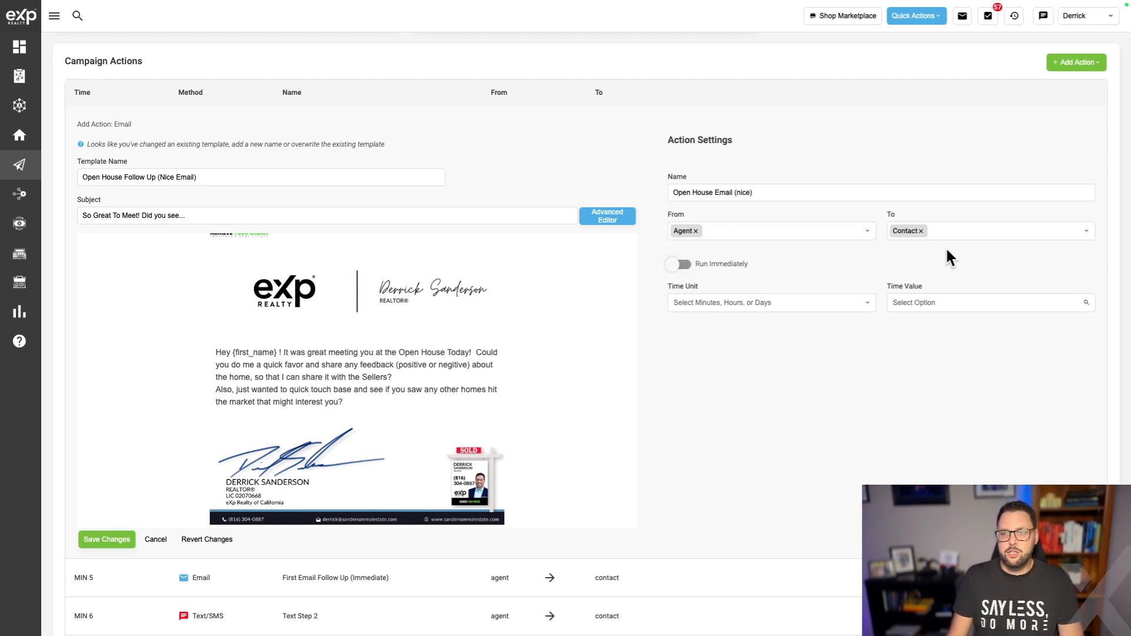
{"action": "left_click", "coordinate": [778, 296]}
{"action": "left_click", "coordinate": [795, 265]}
{"action": "left_click", "coordinate": [681, 265]}
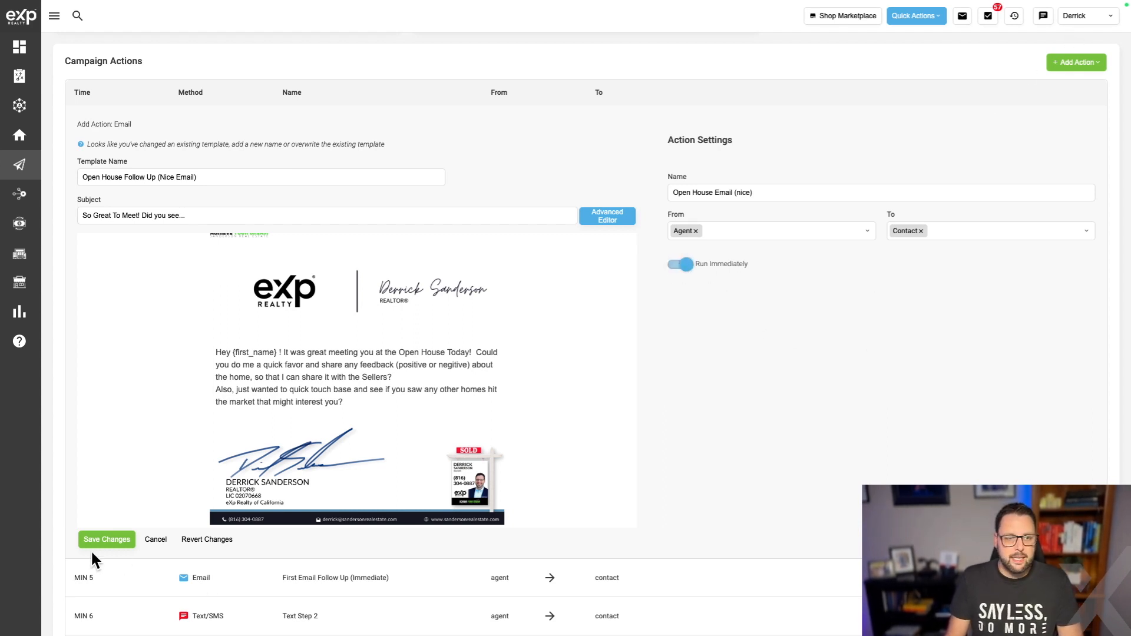
{"action": "left_click", "coordinate": [133, 539]}
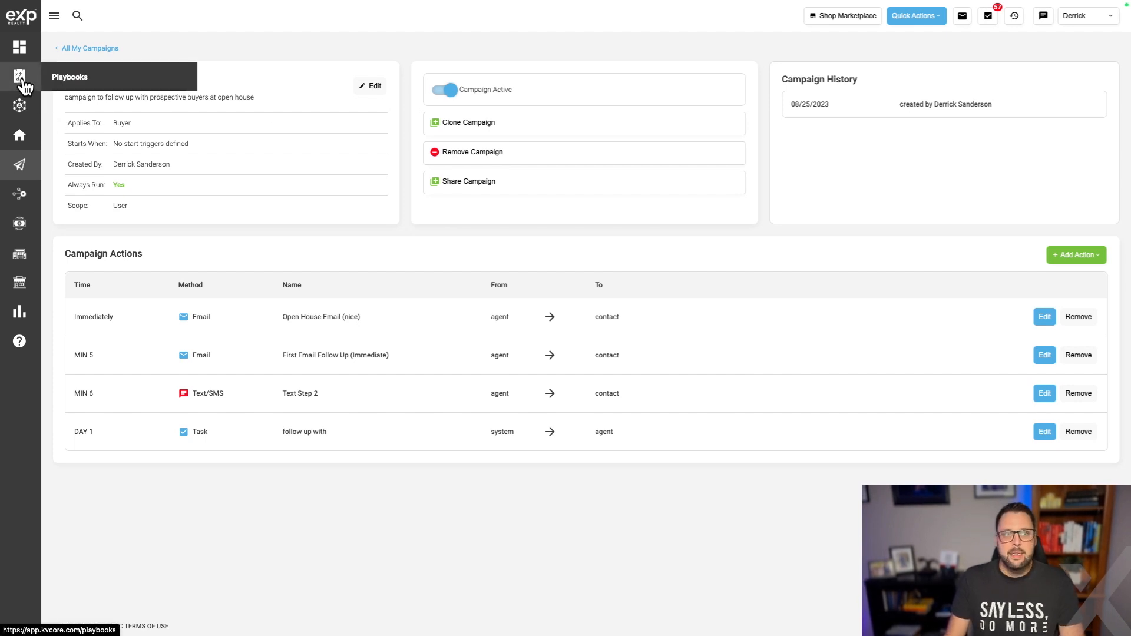
Open the Smart CRM All Contacts list from the Contacts sidebar flyout.
{"action": "mouse_move", "coordinate": [18, 136]}
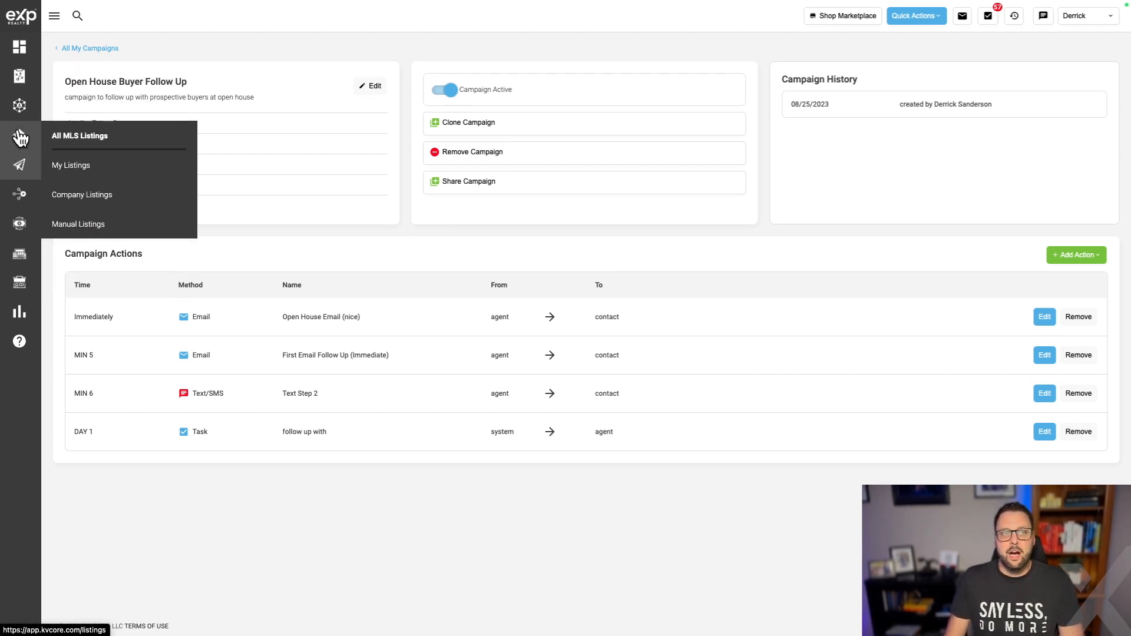
{"action": "mouse_move", "coordinate": [22, 94]}
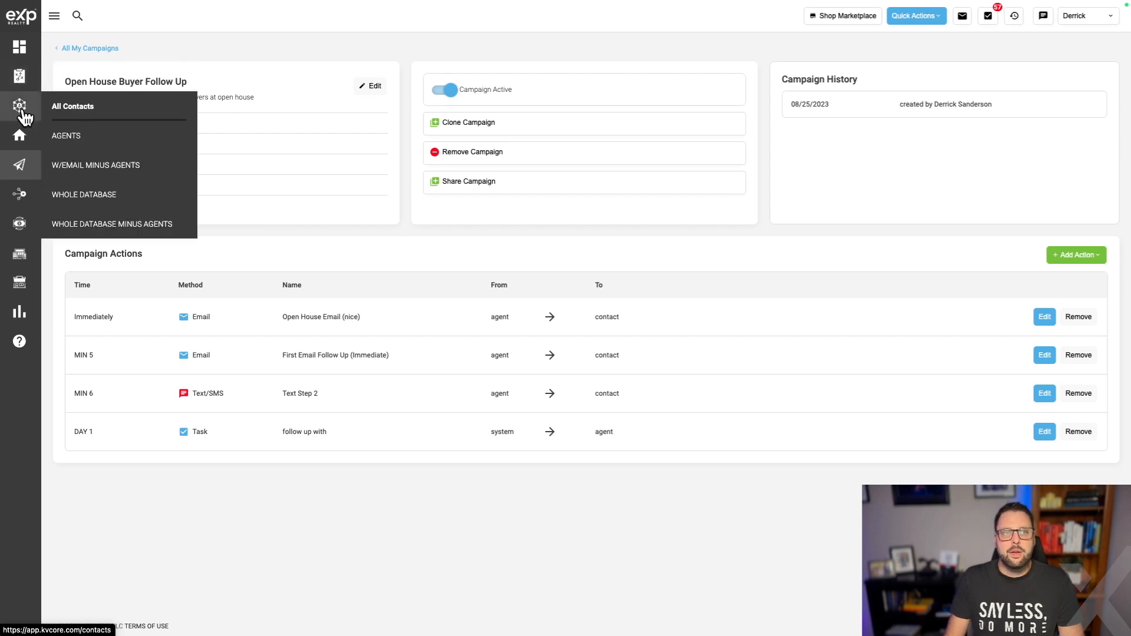
{"action": "left_click", "coordinate": [24, 116]}
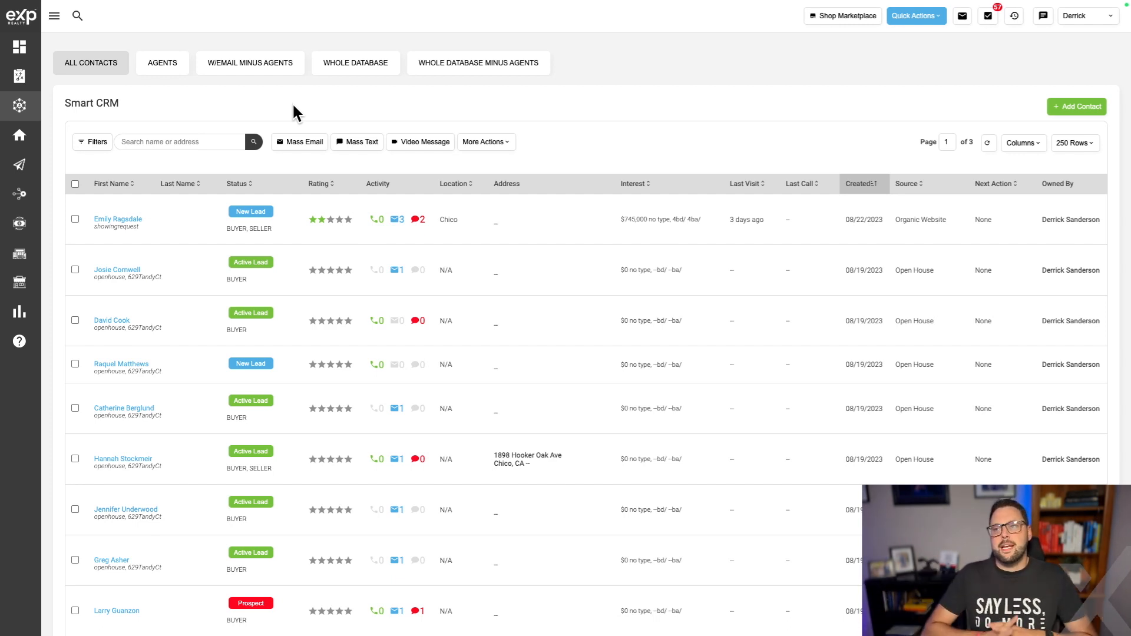
Open the contact filters and expand the Contact Details section.
{"action": "left_click", "coordinate": [190, 141]}
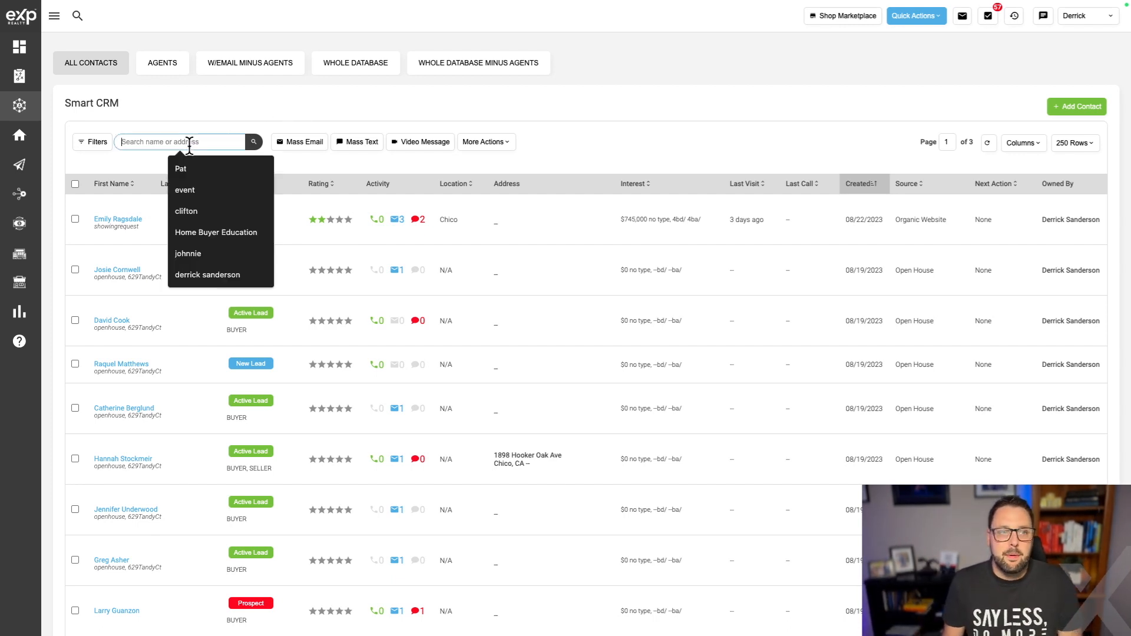
{"action": "left_click", "coordinate": [100, 155]}
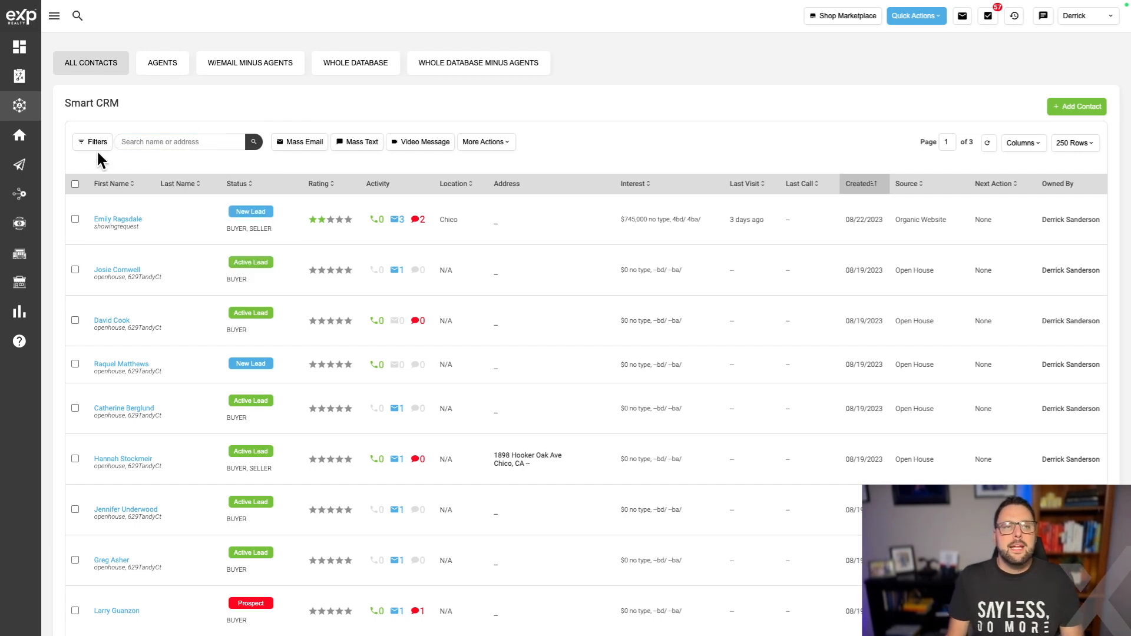
{"action": "left_click", "coordinate": [91, 141]}
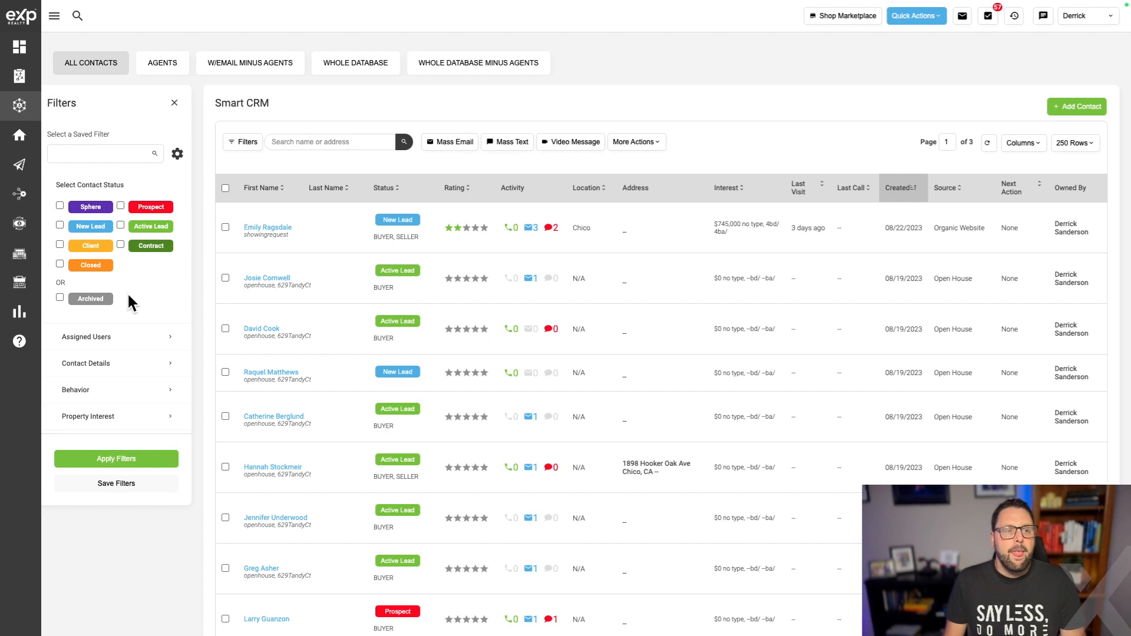
{"action": "scroll", "coordinate": [128, 295], "scroll_direction": "down", "scroll_amount": 1}
{"action": "left_click", "coordinate": [134, 140]}
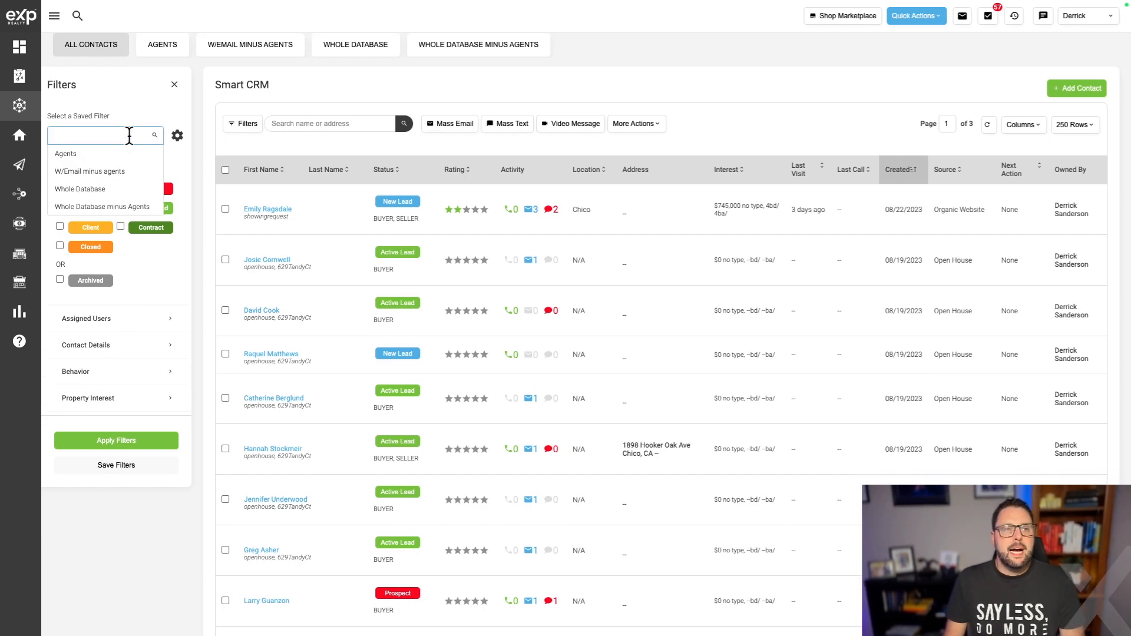
{"action": "left_click", "coordinate": [167, 345]}
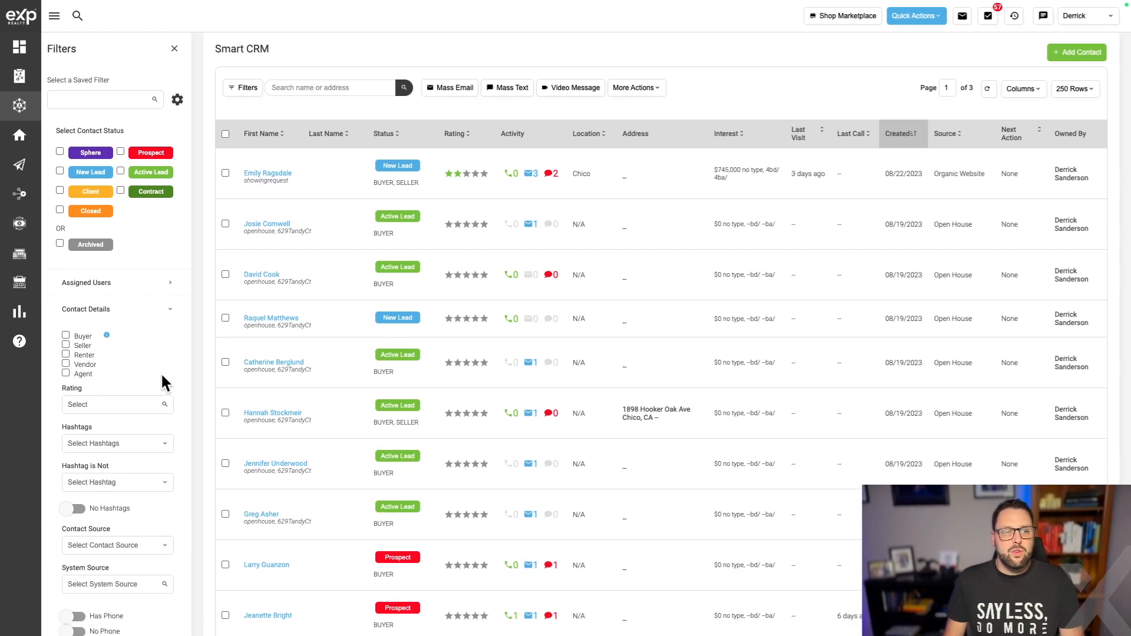
Filter contacts by the buyerguide hashtag and apply, narrowing 504 contacts to one.
{"action": "scroll", "coordinate": [129, 368], "scroll_direction": "down", "scroll_amount": 5}
{"action": "left_click", "coordinate": [132, 390]}
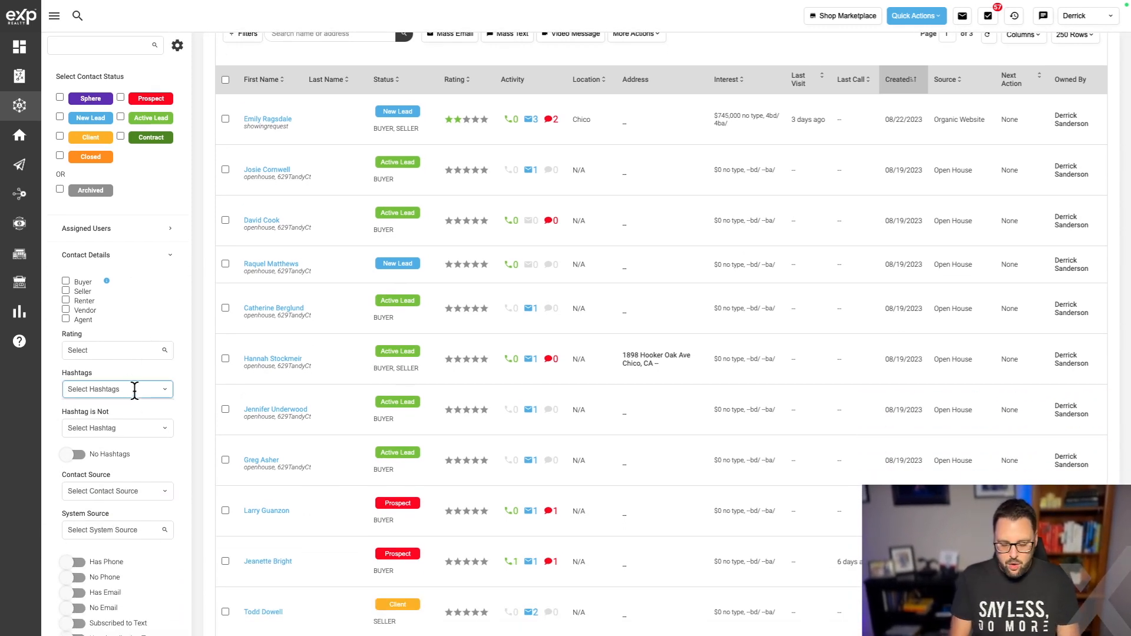
{"action": "type", "text": "buyer"}
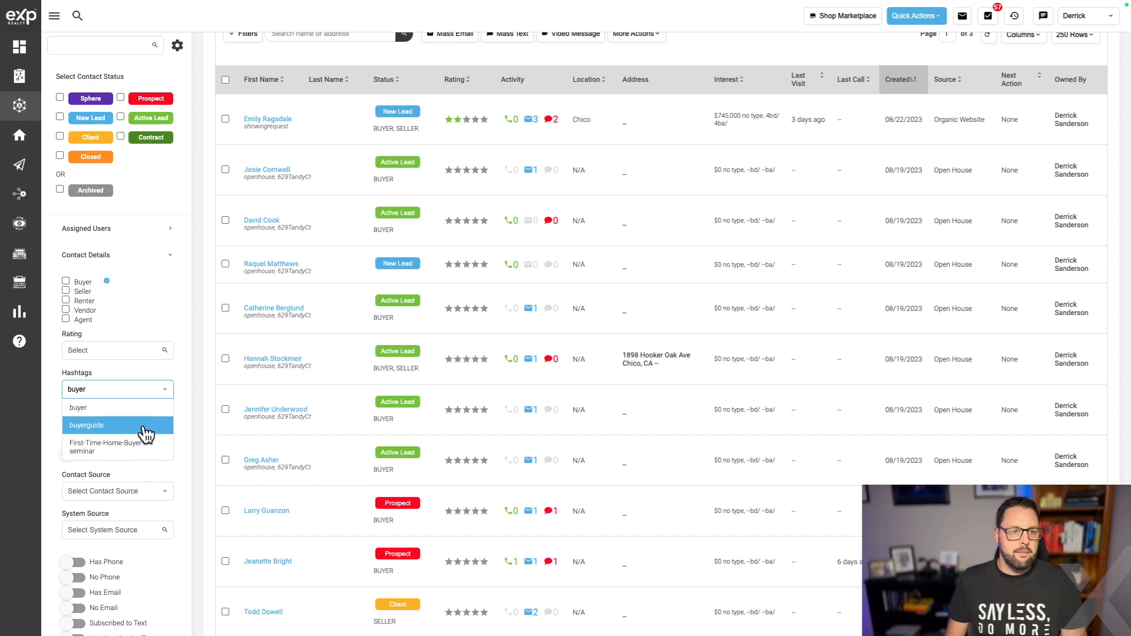
{"action": "left_click", "coordinate": [145, 426]}
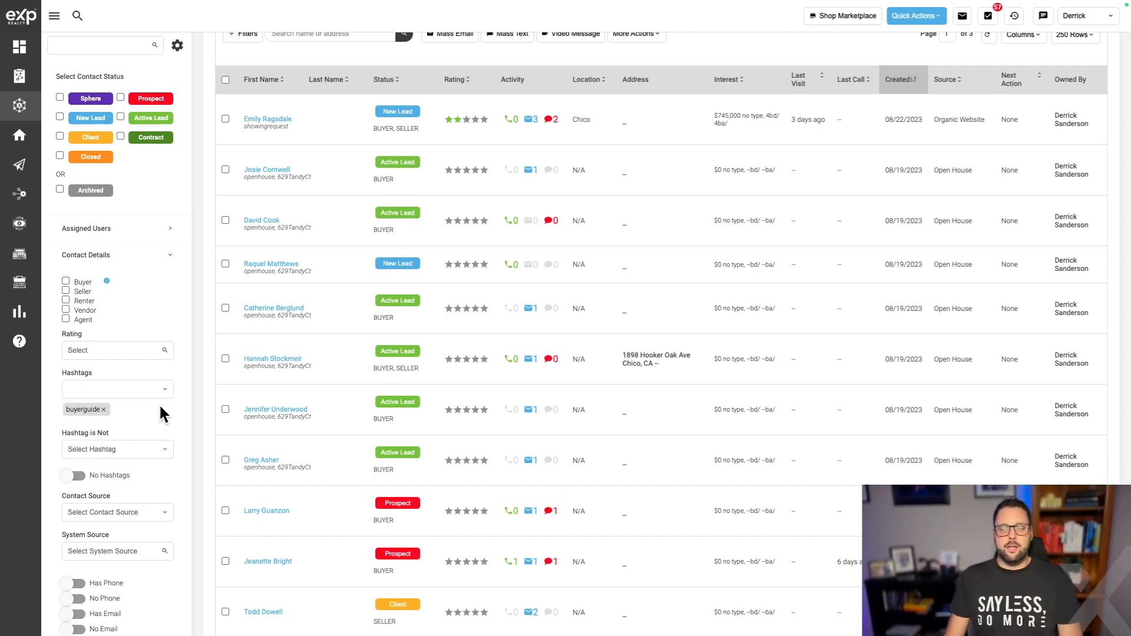
{"action": "scroll", "coordinate": [161, 530], "scroll_direction": "down", "scroll_amount": 8}
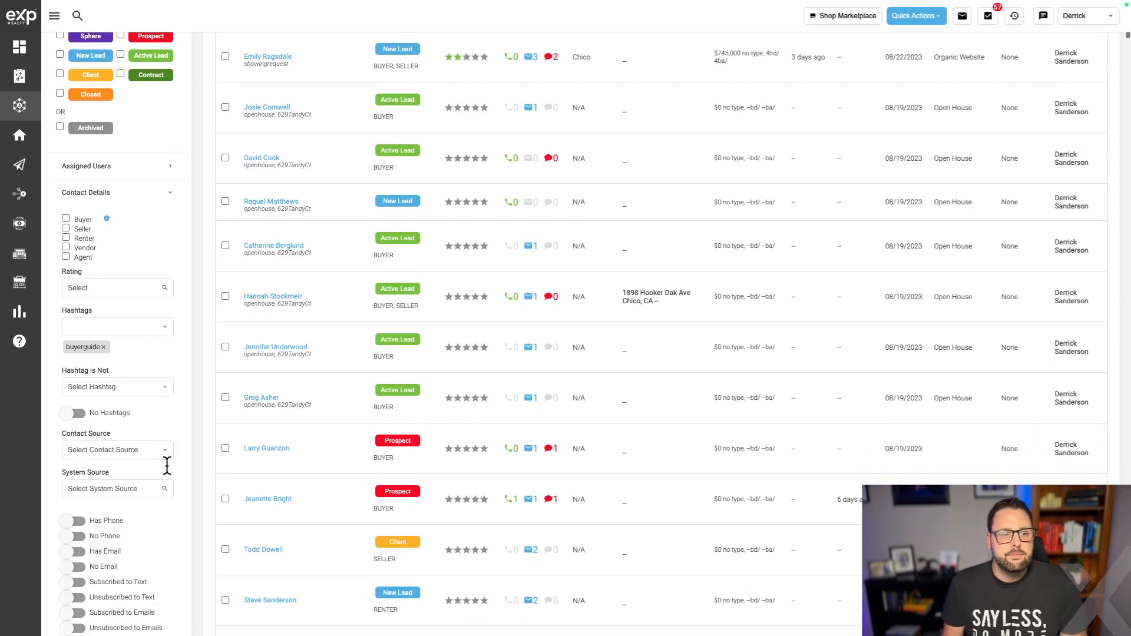
{"action": "left_click", "coordinate": [93, 451]}
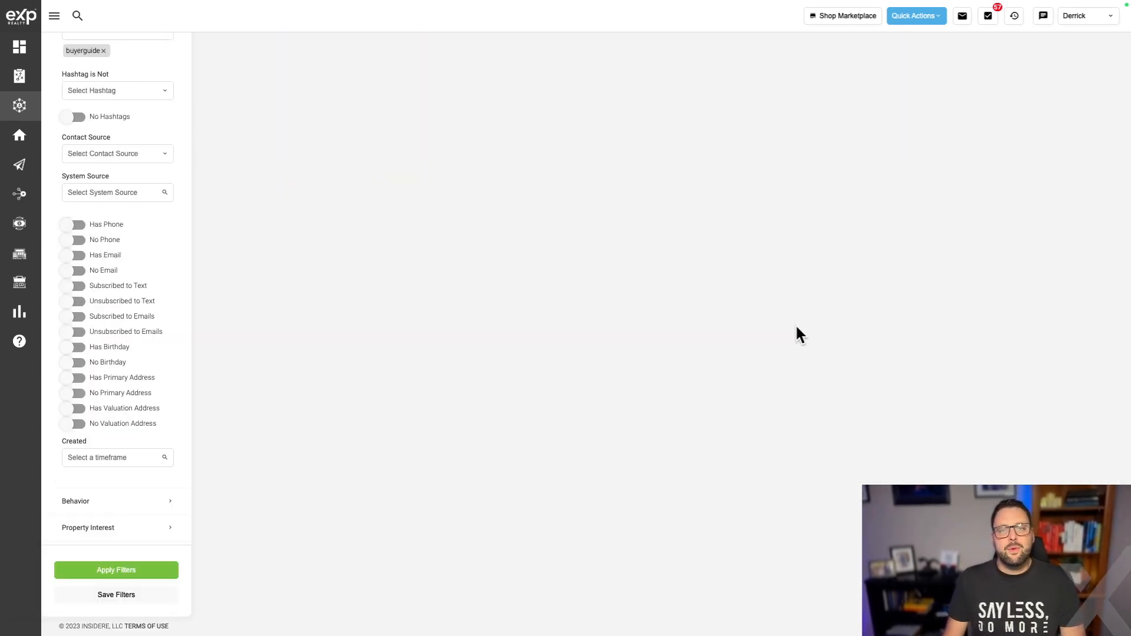
{"action": "scroll", "coordinate": [379, 166], "scroll_direction": "up", "scroll_amount": 8}
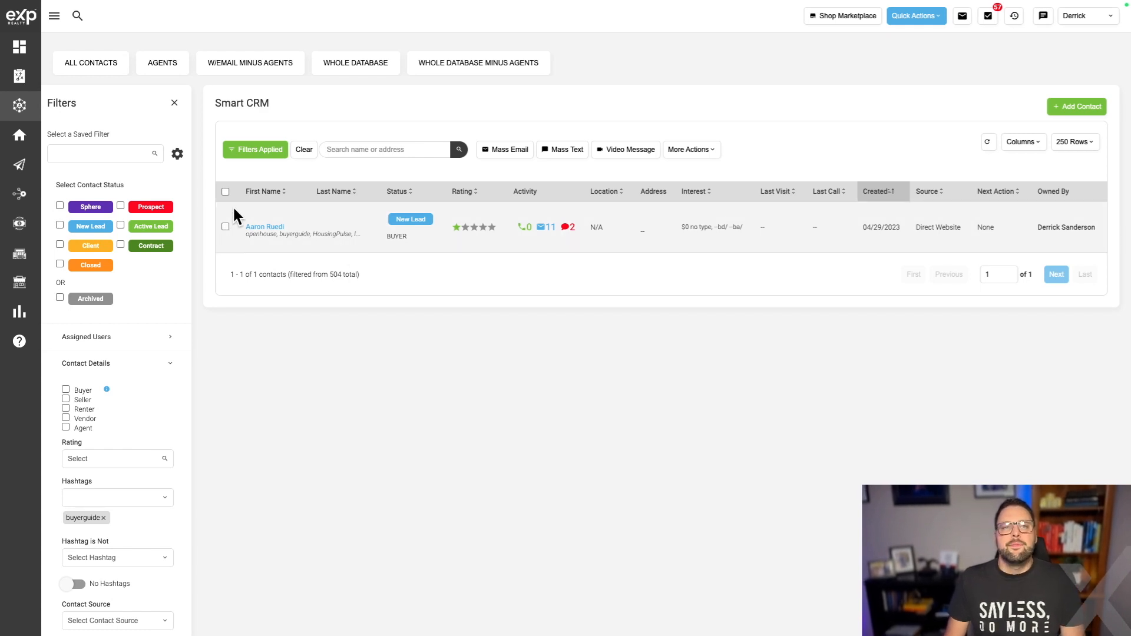
Add the filtered contact to the OpCity 7 Day Notes campaign and confirm it in the contact's details.
{"action": "left_click", "coordinate": [225, 227]}
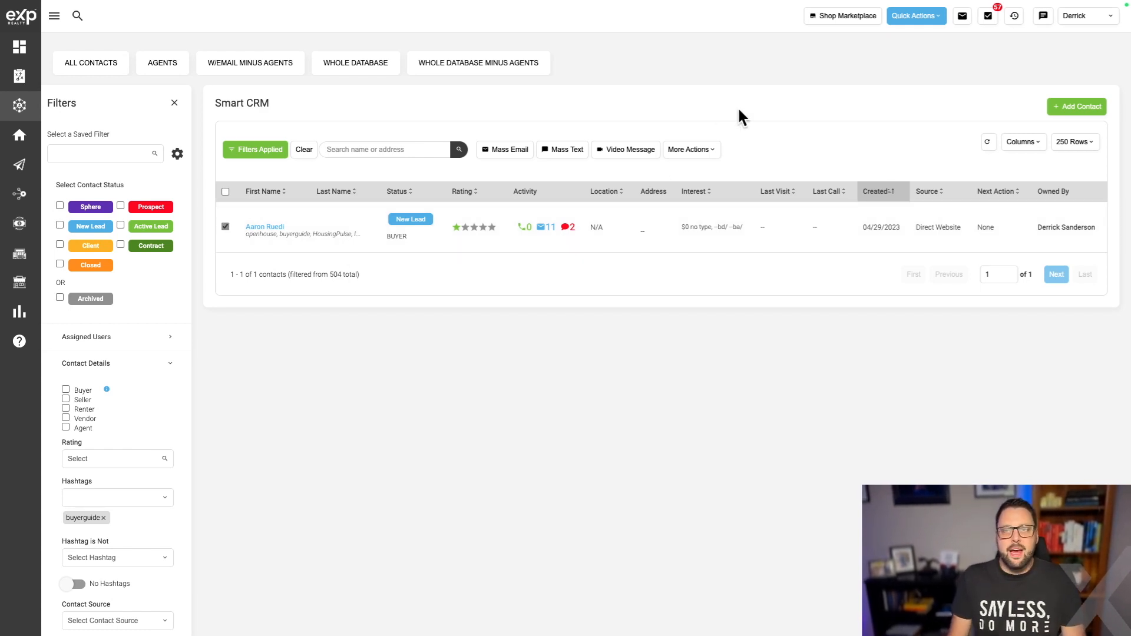
{"action": "left_click", "coordinate": [695, 155]}
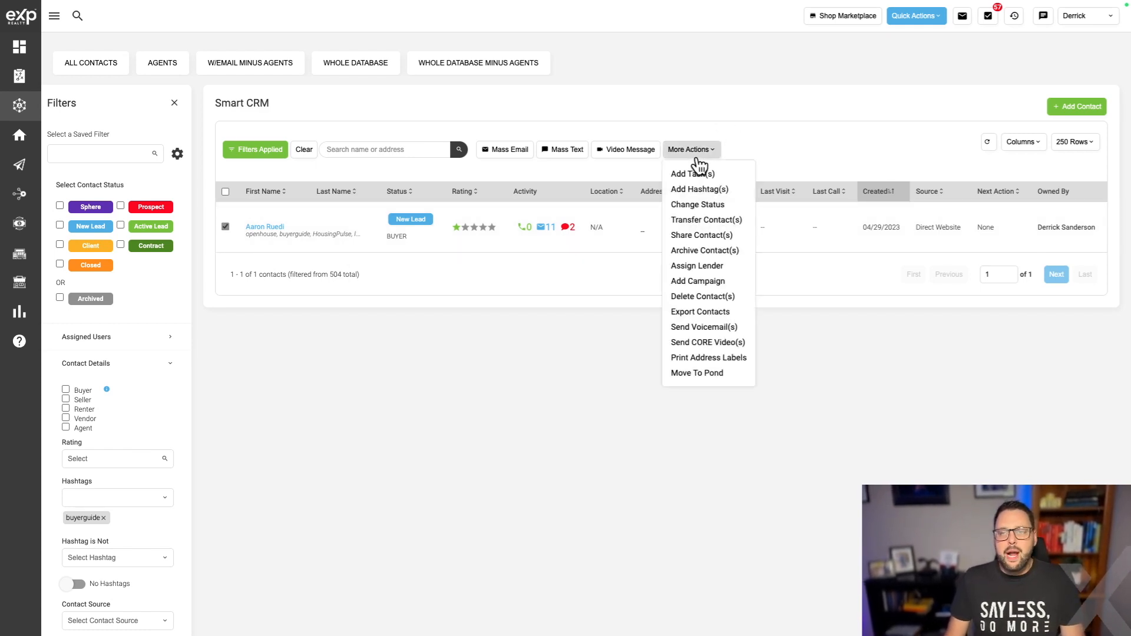
{"action": "left_click", "coordinate": [702, 282]}
{"action": "left_click", "coordinate": [443, 157]}
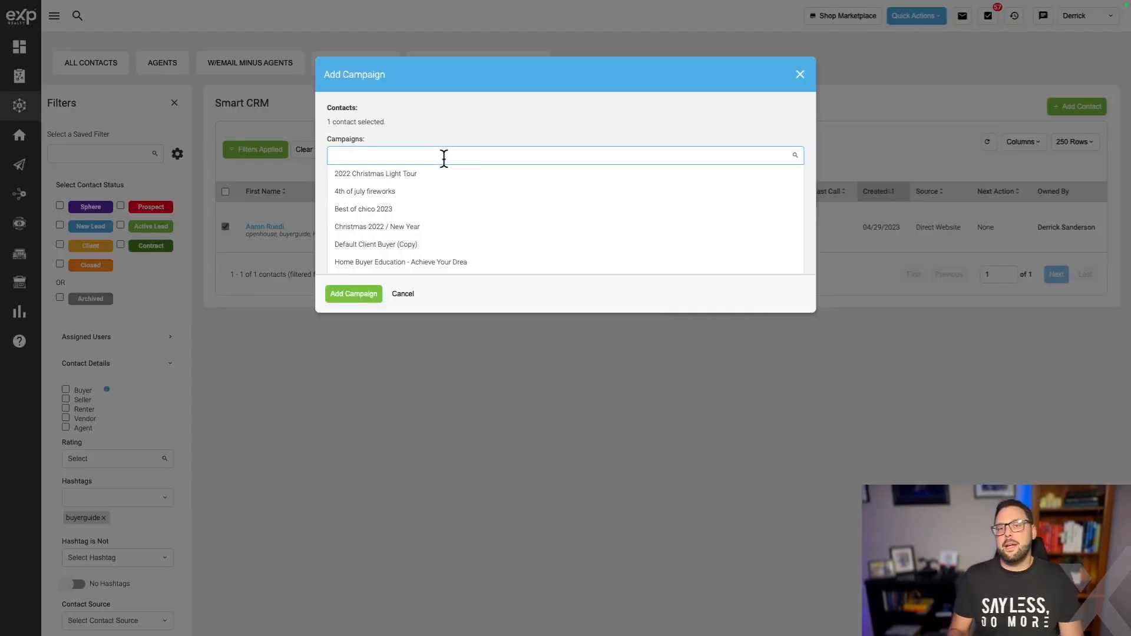
{"action": "scroll", "coordinate": [462, 215], "scroll_direction": "down", "scroll_amount": 3}
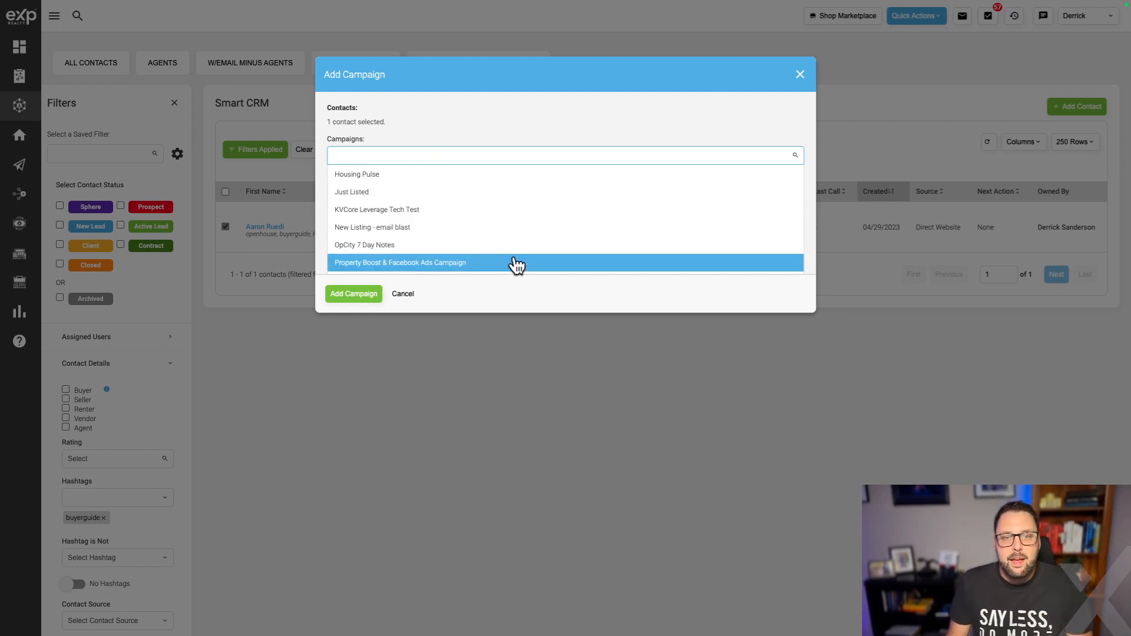
{"action": "scroll", "coordinate": [516, 265], "scroll_direction": "down", "scroll_amount": 1}
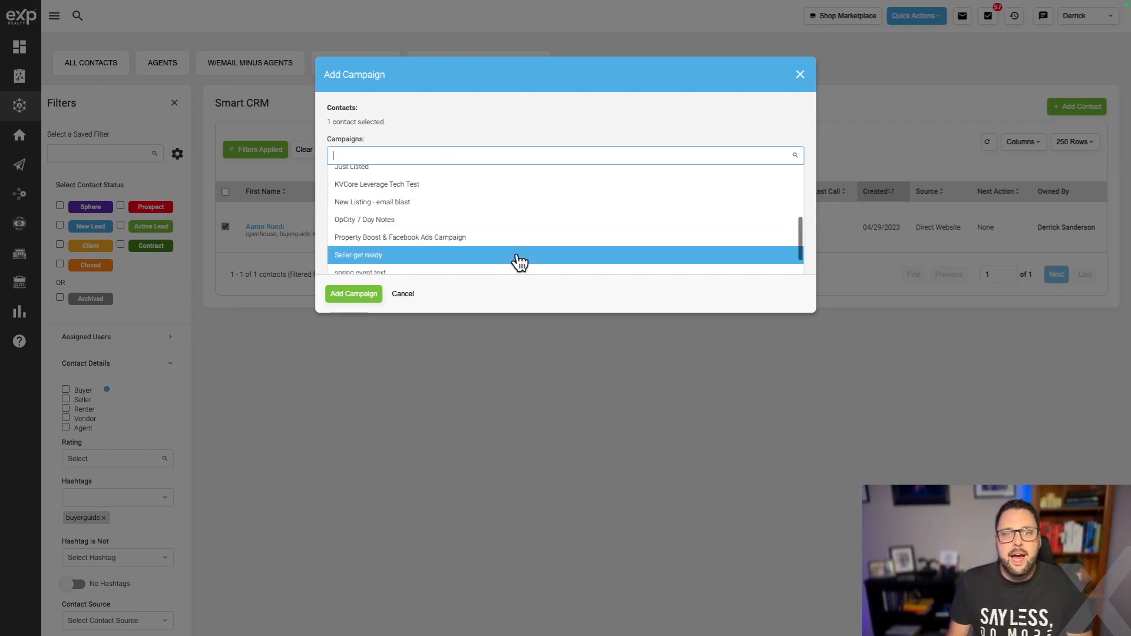
{"action": "left_click", "coordinate": [465, 221]}
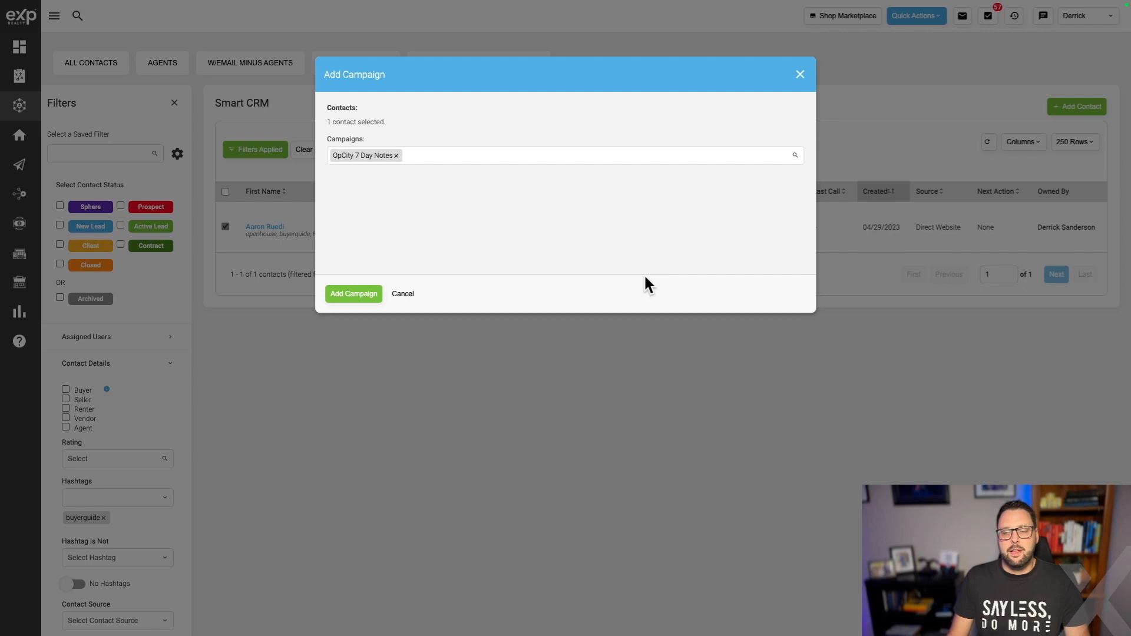
{"action": "left_click", "coordinate": [337, 293]}
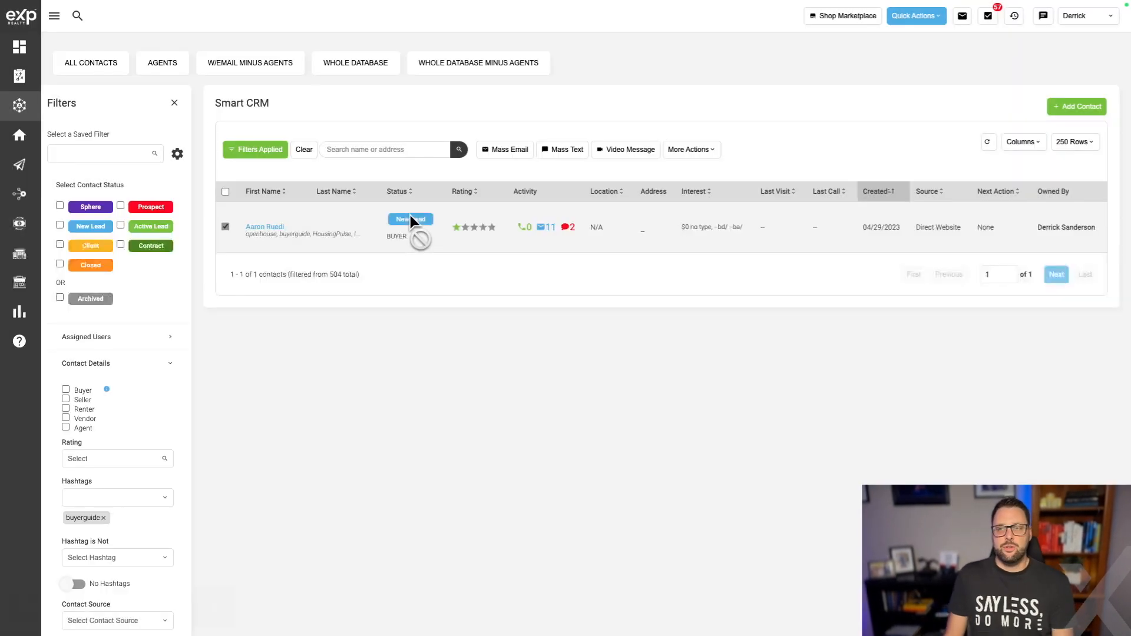
{"action": "left_click", "coordinate": [249, 226]}
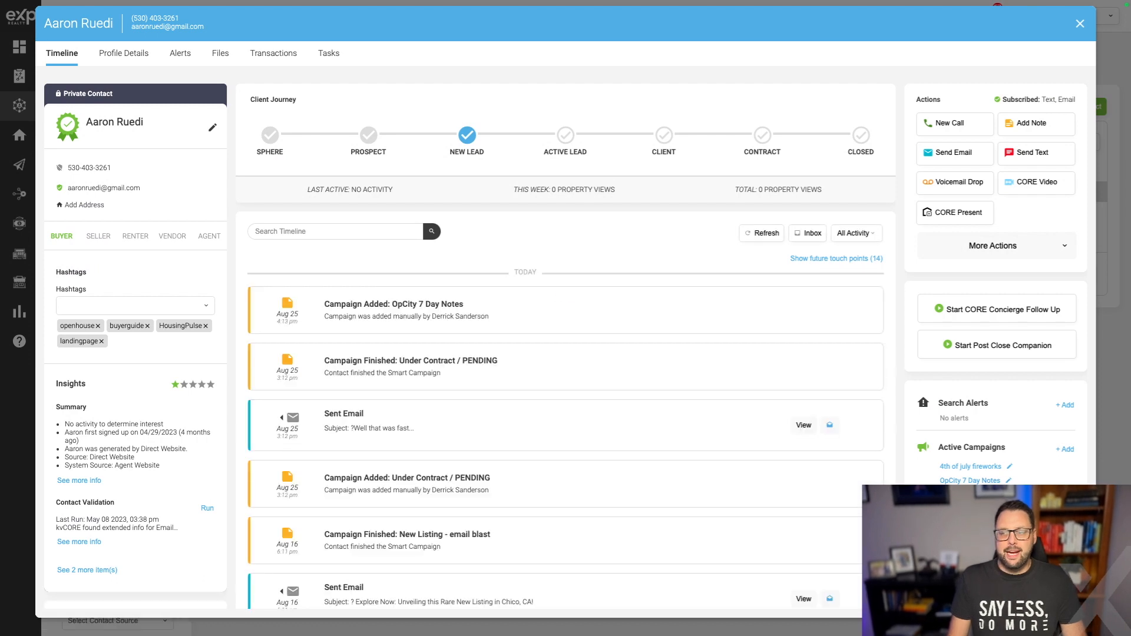
{"action": "left_click", "coordinate": [1081, 24]}
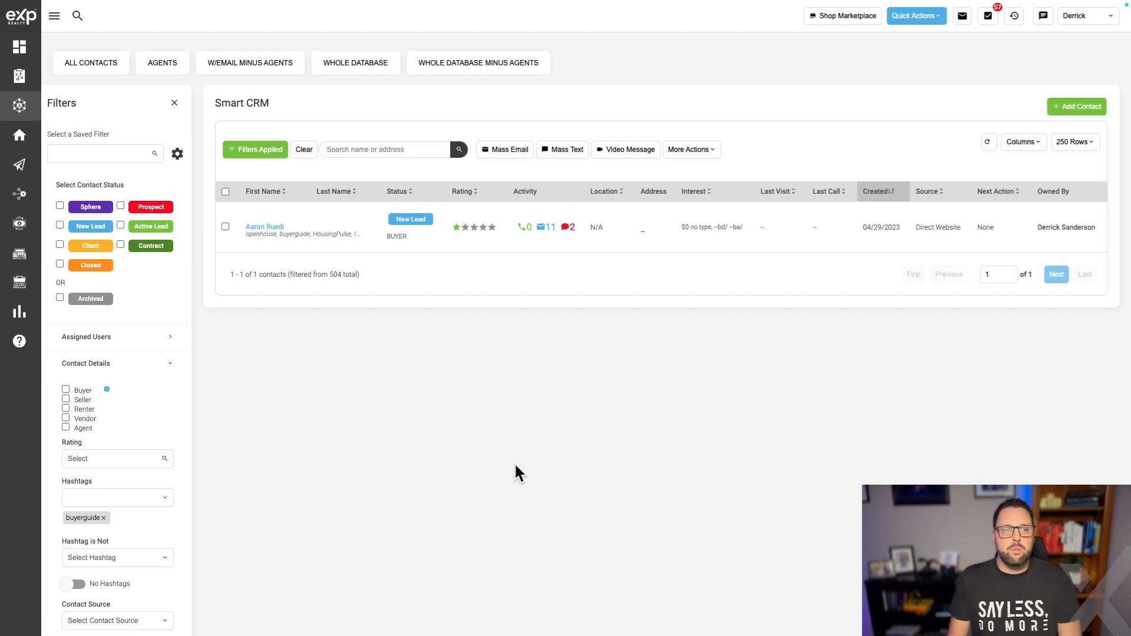
Go to All Marketing > Manage Campaigns and open the Templates tab's email templates list.
{"action": "mouse_move", "coordinate": [24, 197]}
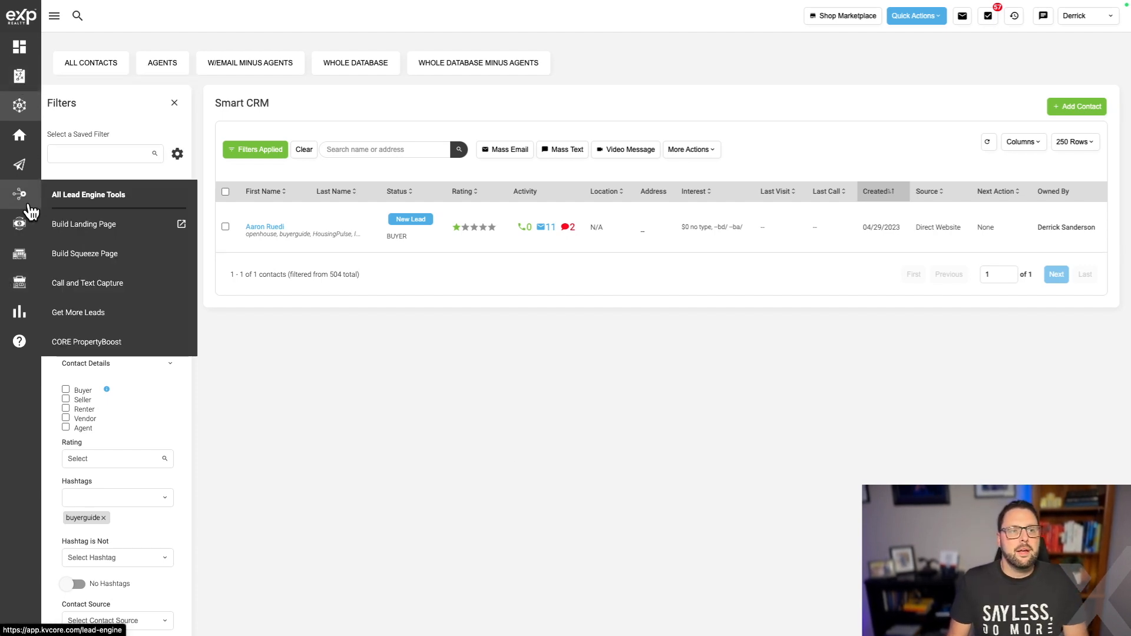
{"action": "mouse_move", "coordinate": [20, 165]}
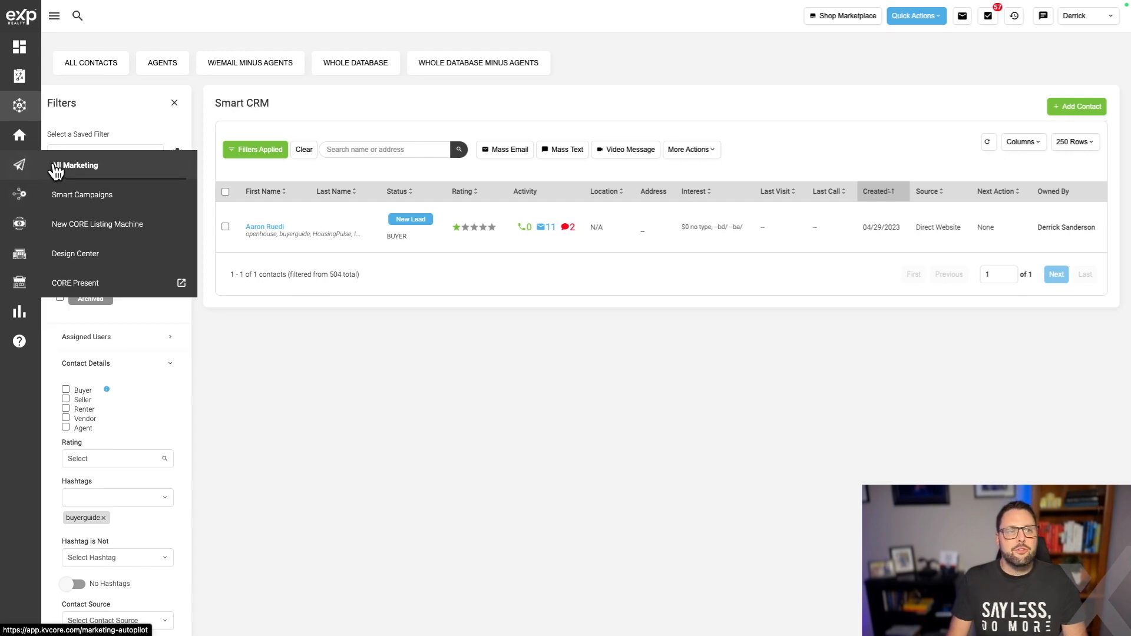
{"action": "left_click", "coordinate": [56, 167]}
{"action": "left_click", "coordinate": [662, 389]}
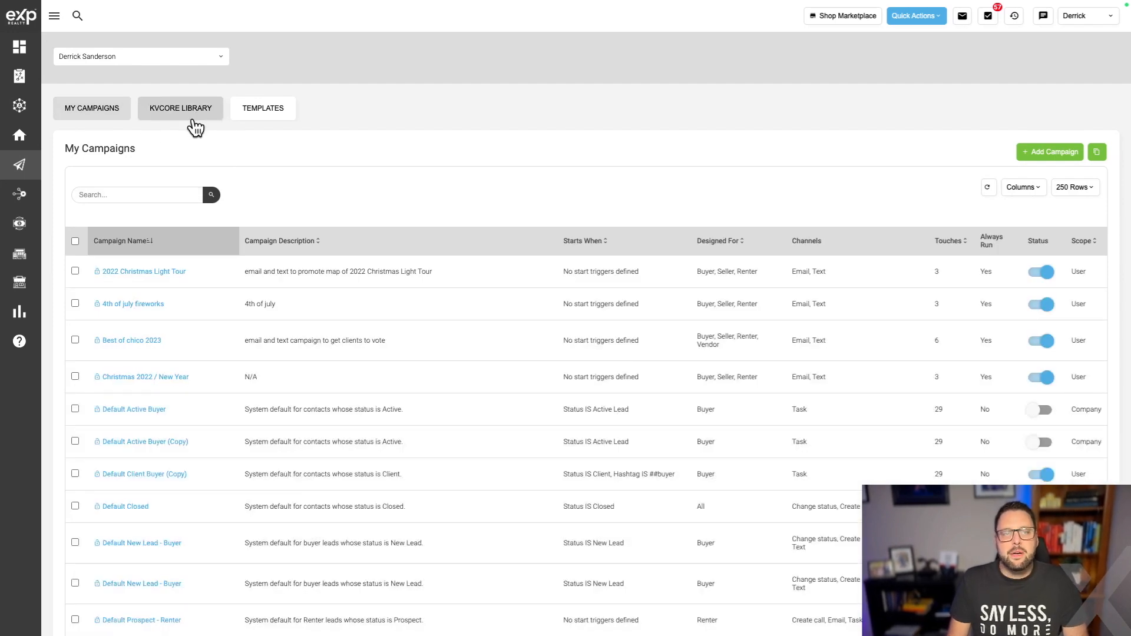
{"action": "left_click", "coordinate": [282, 110]}
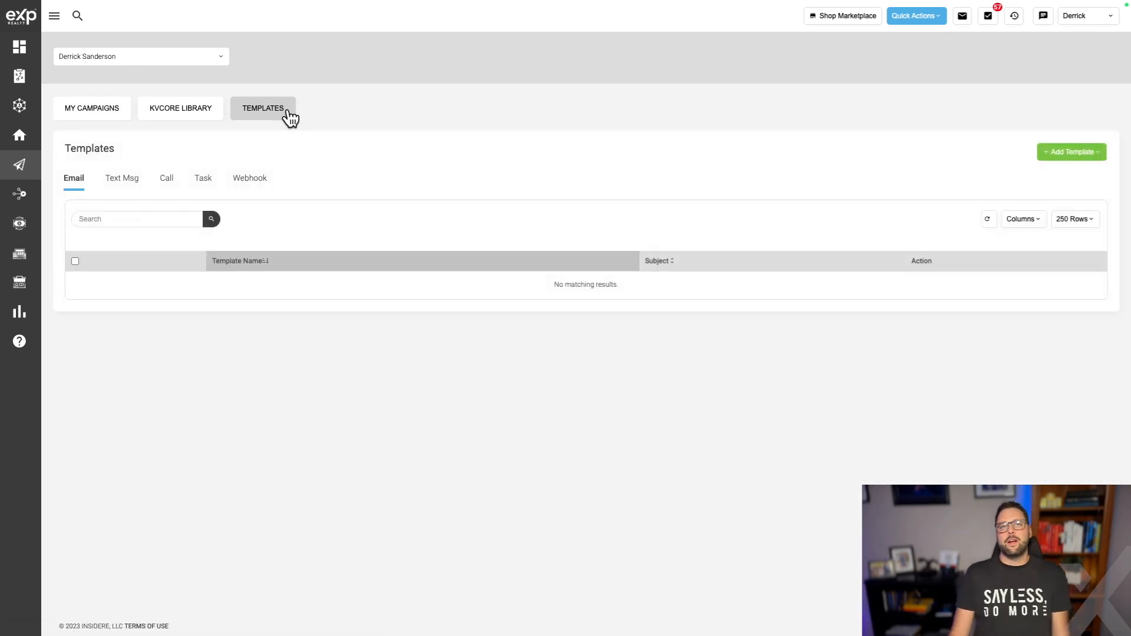